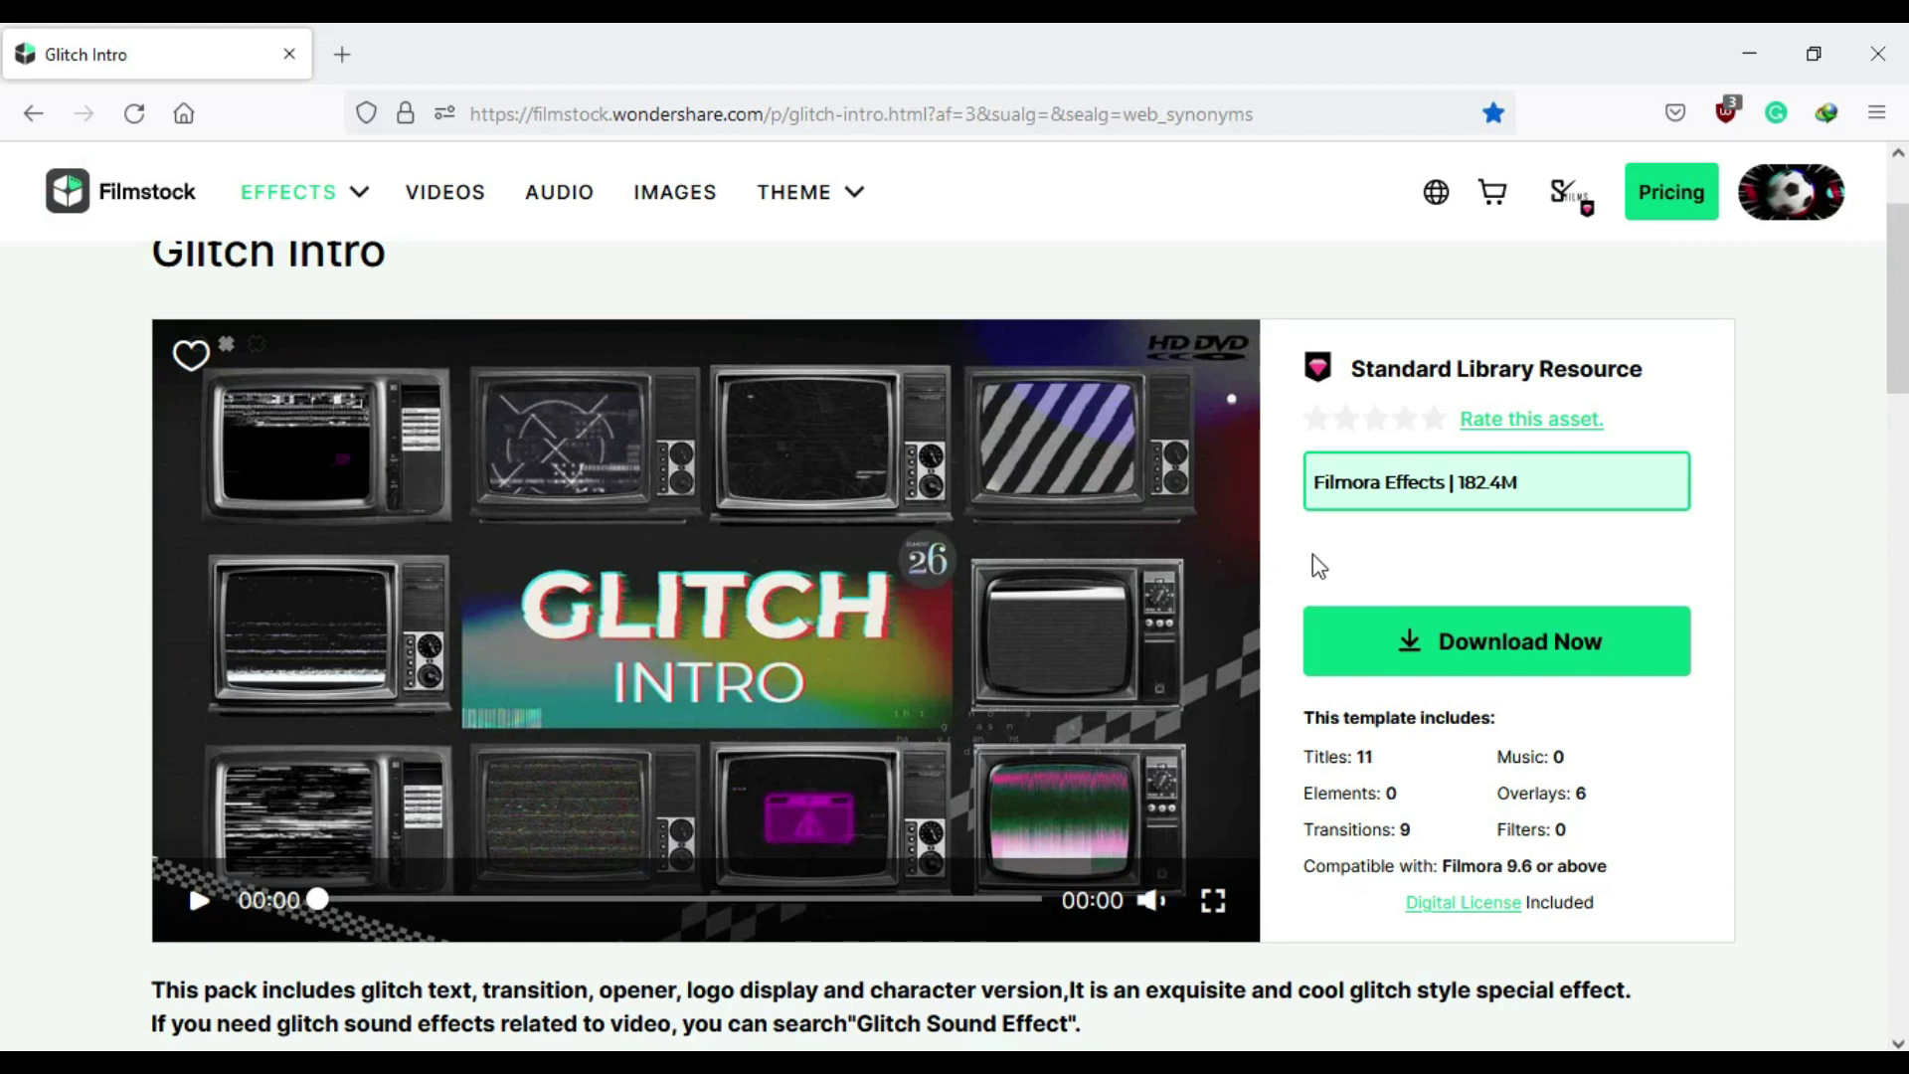
# Select the 'Glitch Intro' pack title on the Filmstock page, then minimize Firefox
pyautogui.scroll(2, 1314, 557)
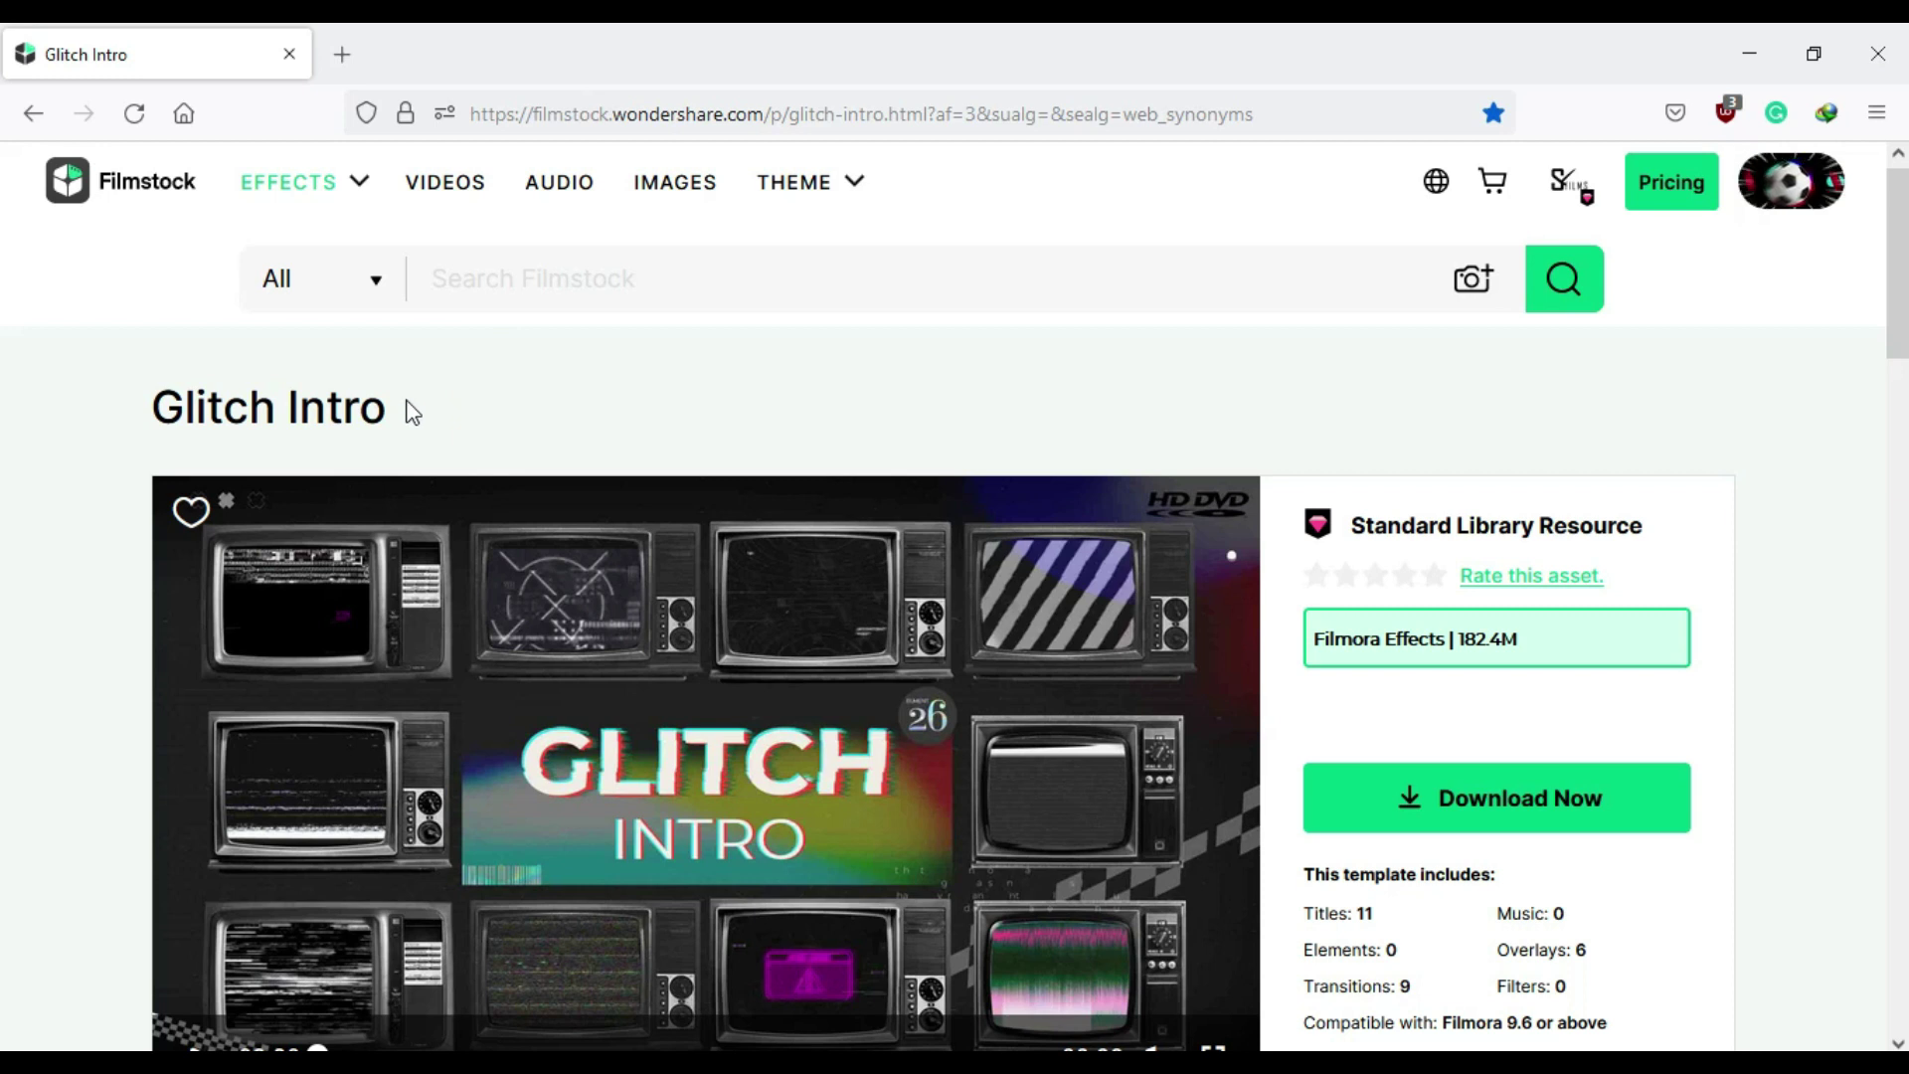
pyautogui.moveTo(410, 402); pyautogui.dragTo(149, 403)
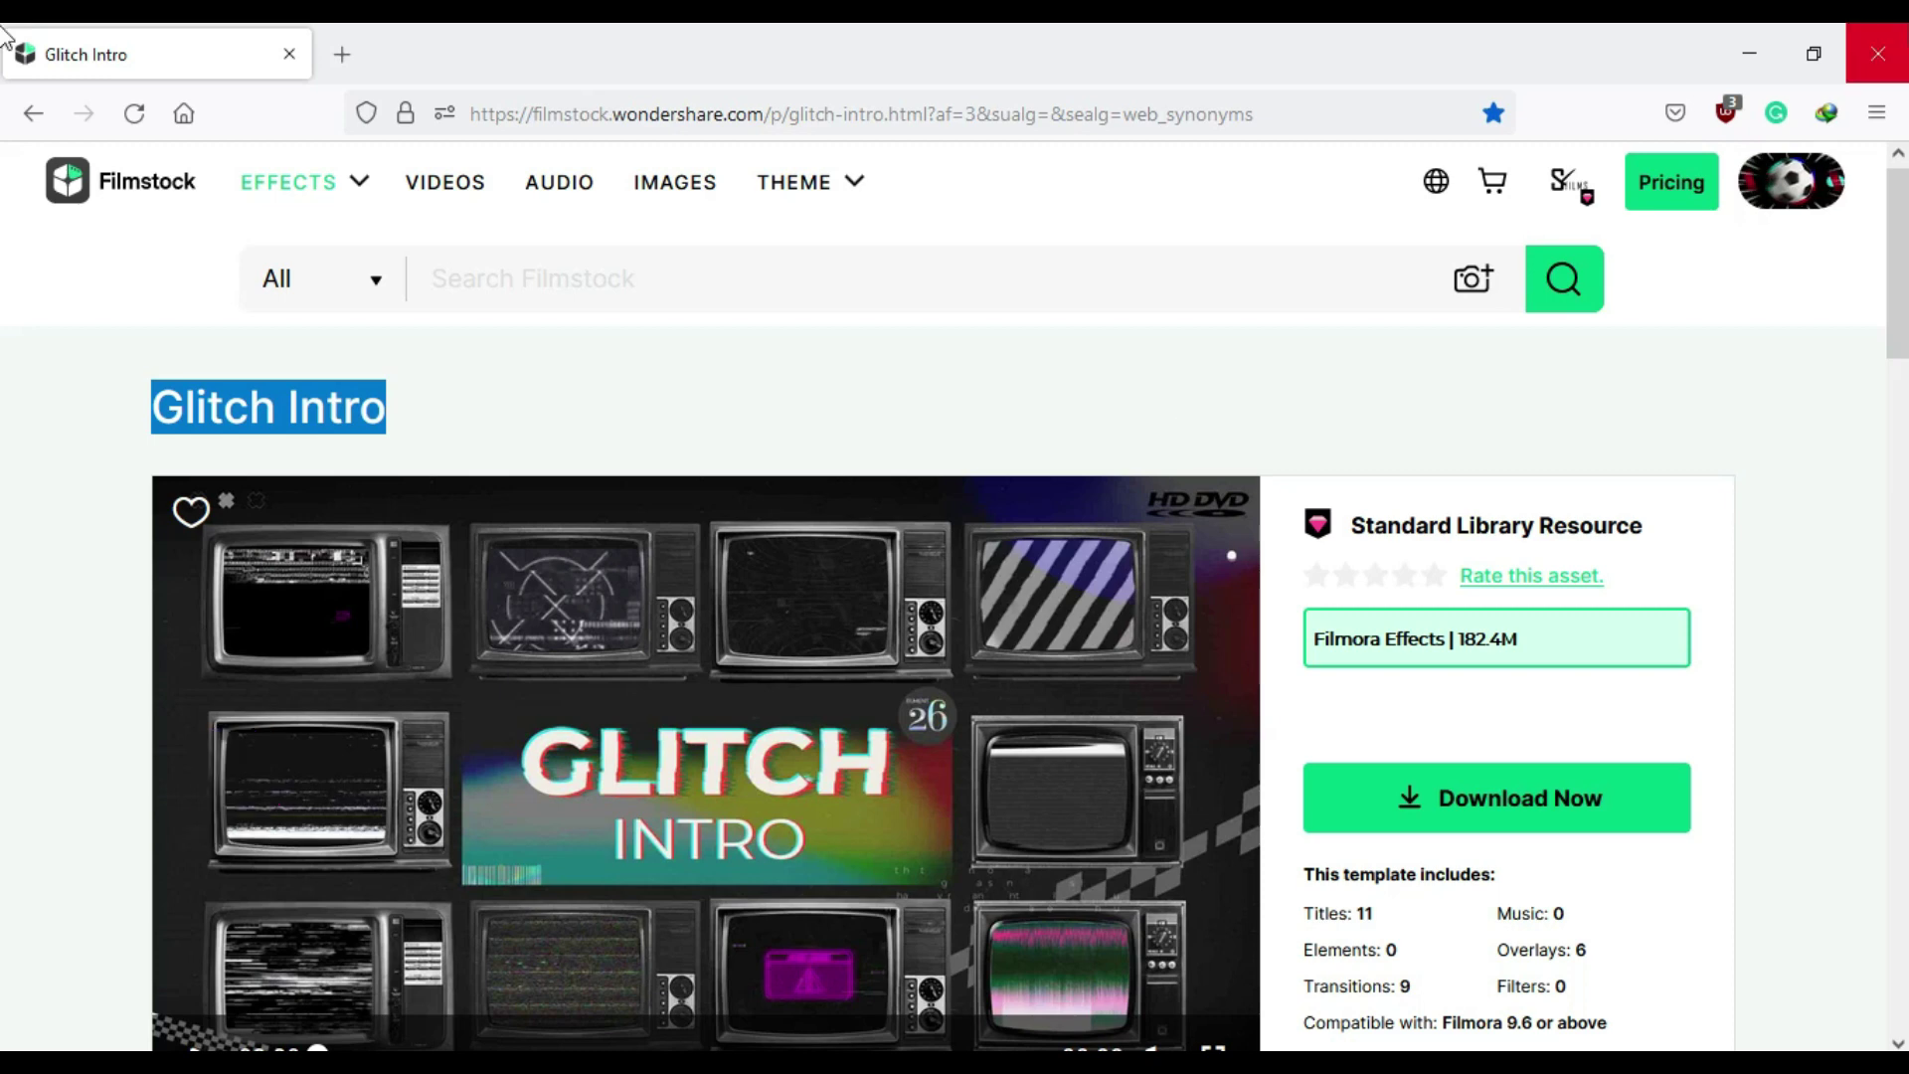
pyautogui.click(1750, 52)
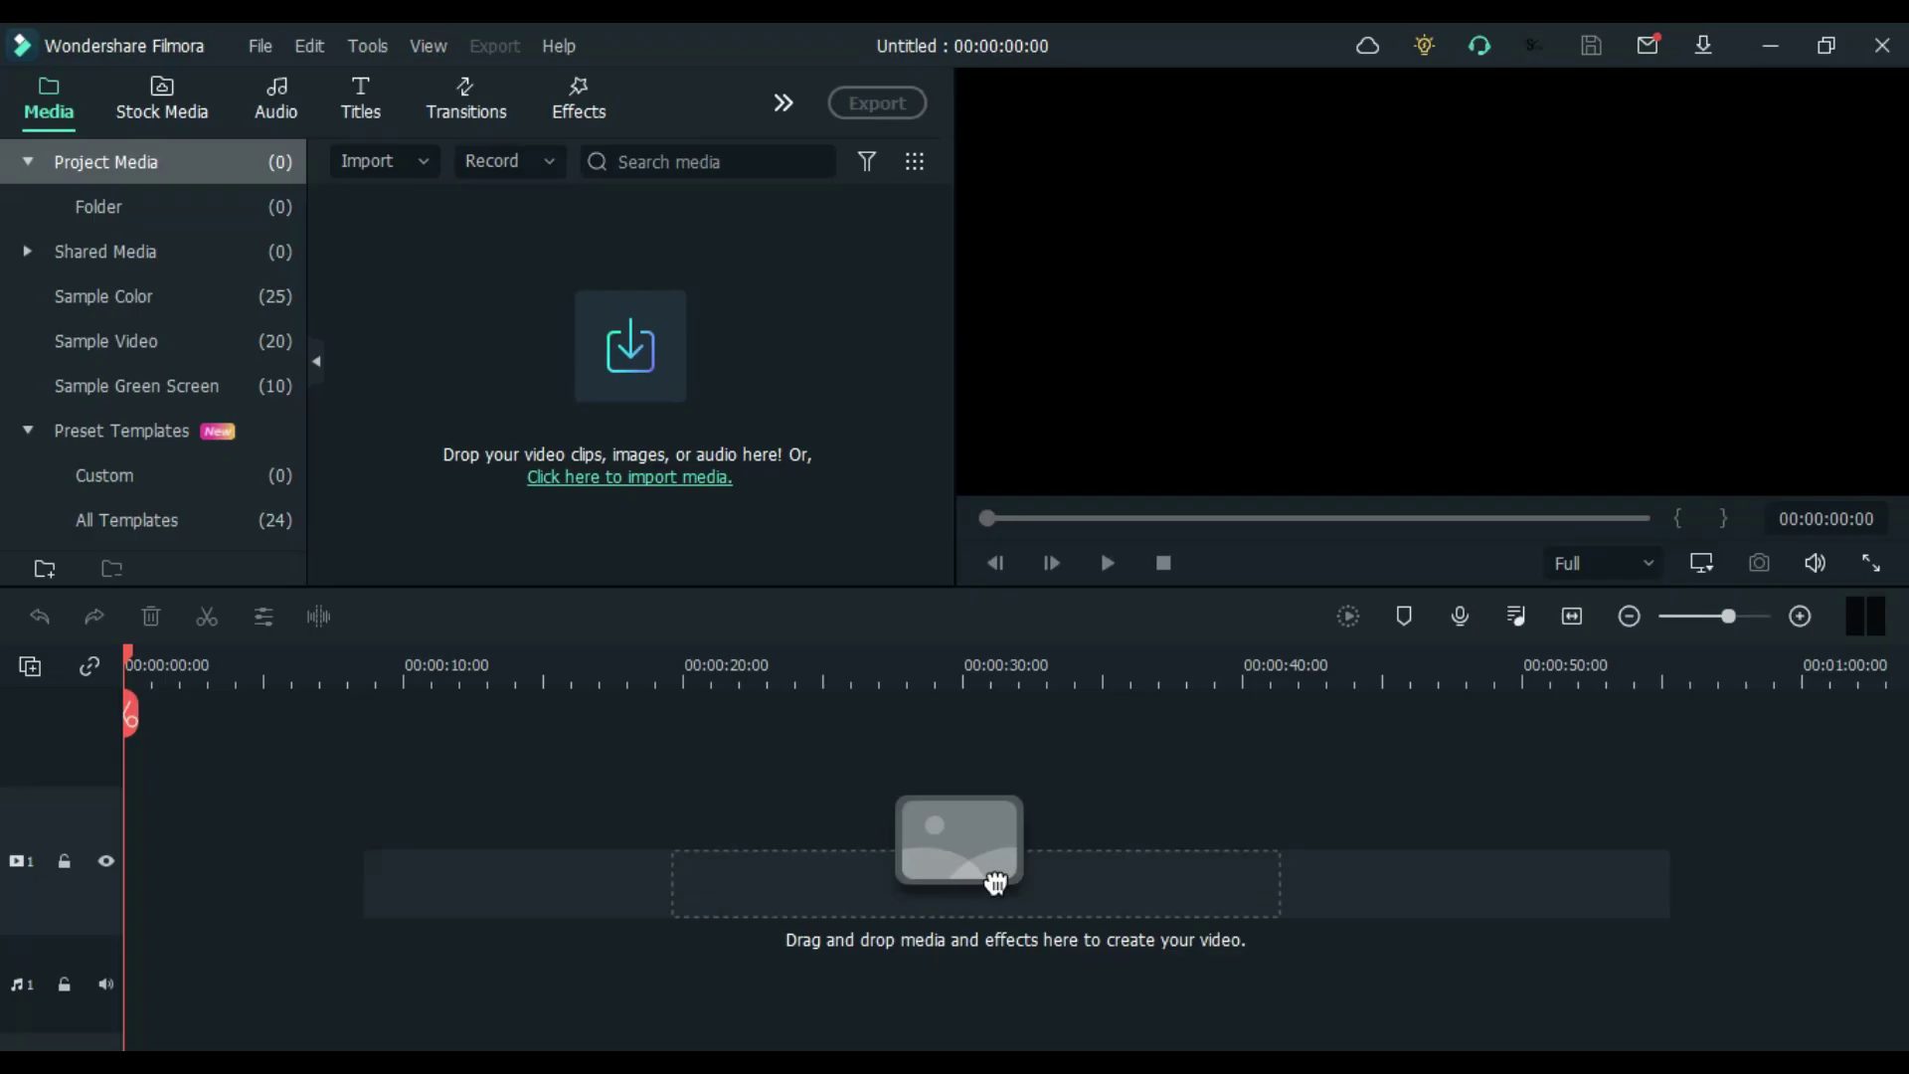
# Import all six media files into the Filmora project
pyautogui.click(602, 373)
pyautogui.hotkey('ctrl', 'a')
pyautogui.click(708, 647)
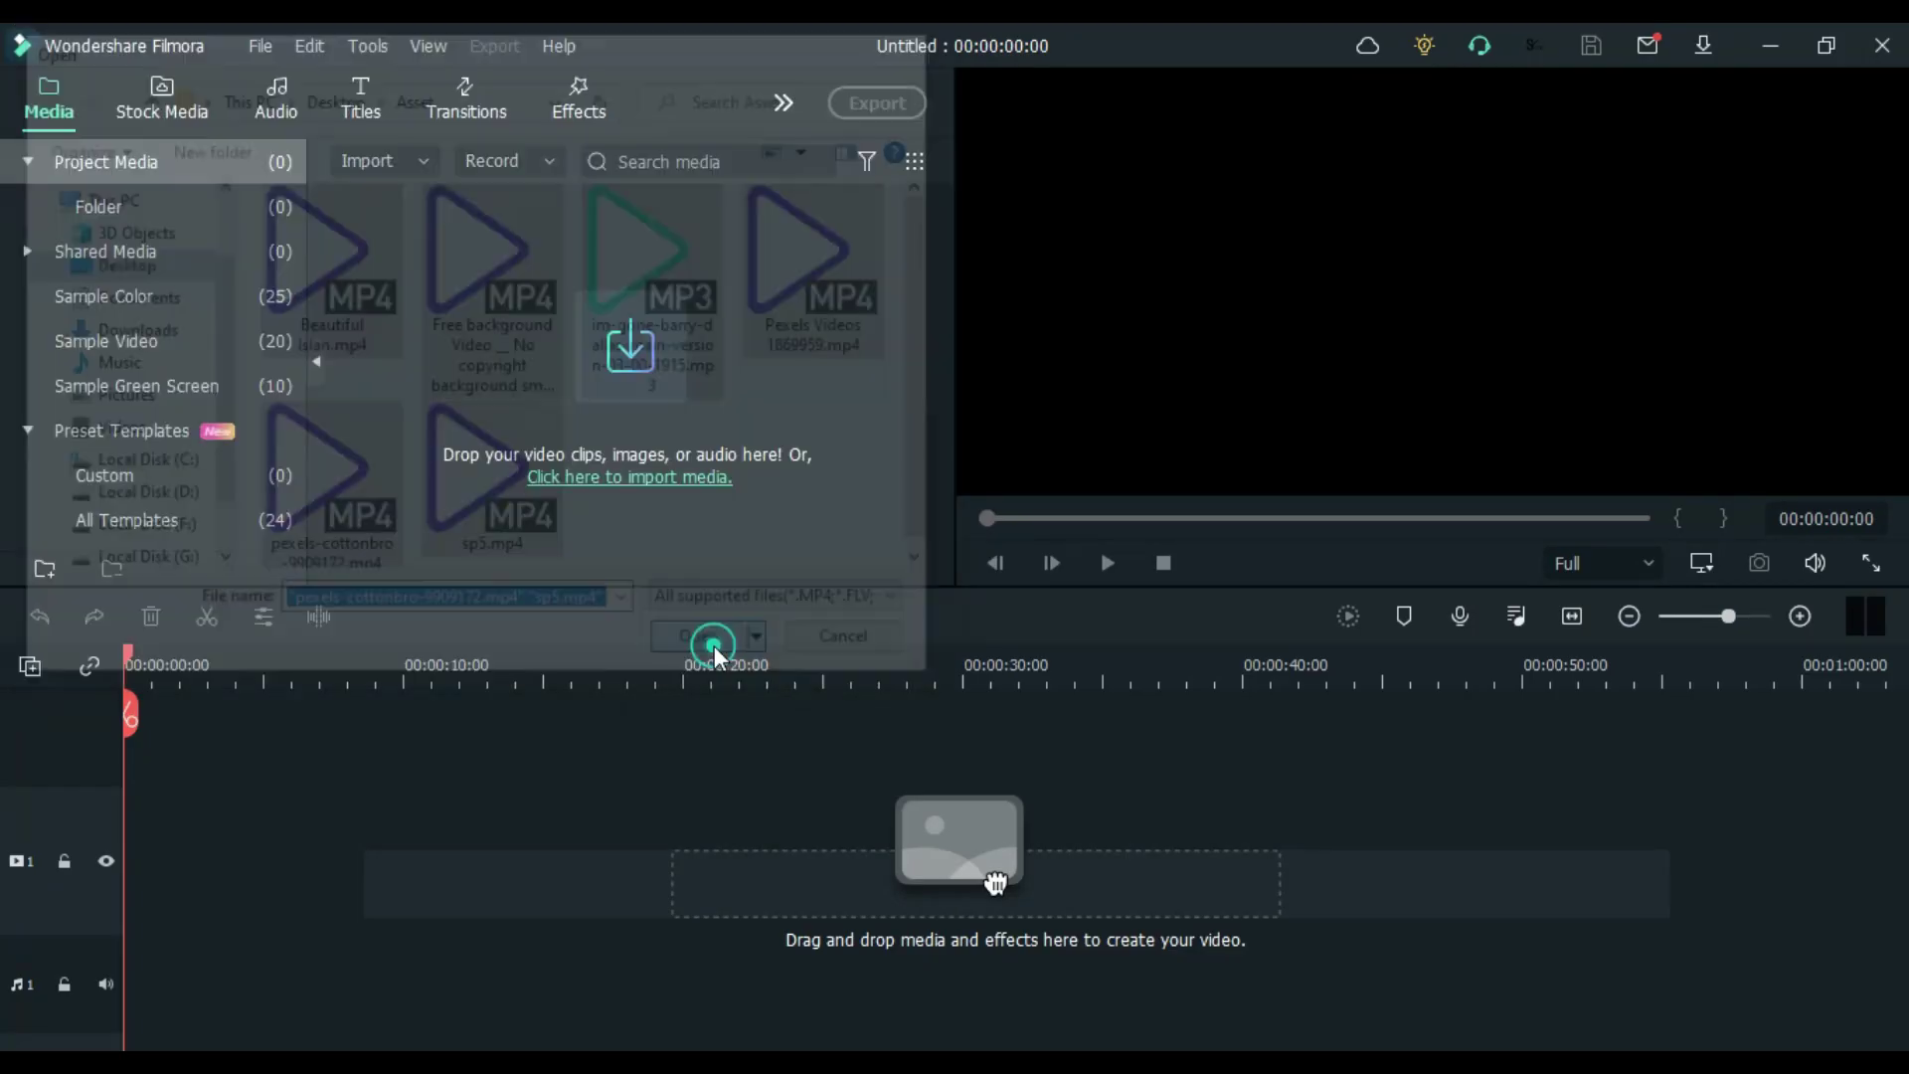
# Lay the music and the Free background, cottonbro, sp5 and Pexels 1869959 clips in order, trimming the music to 00:00:58:09
pyautogui.moveTo(995, 883); pyautogui.dragTo(995, 884)
pyautogui.moveTo(431, 428); pyautogui.dragTo(348, 836)
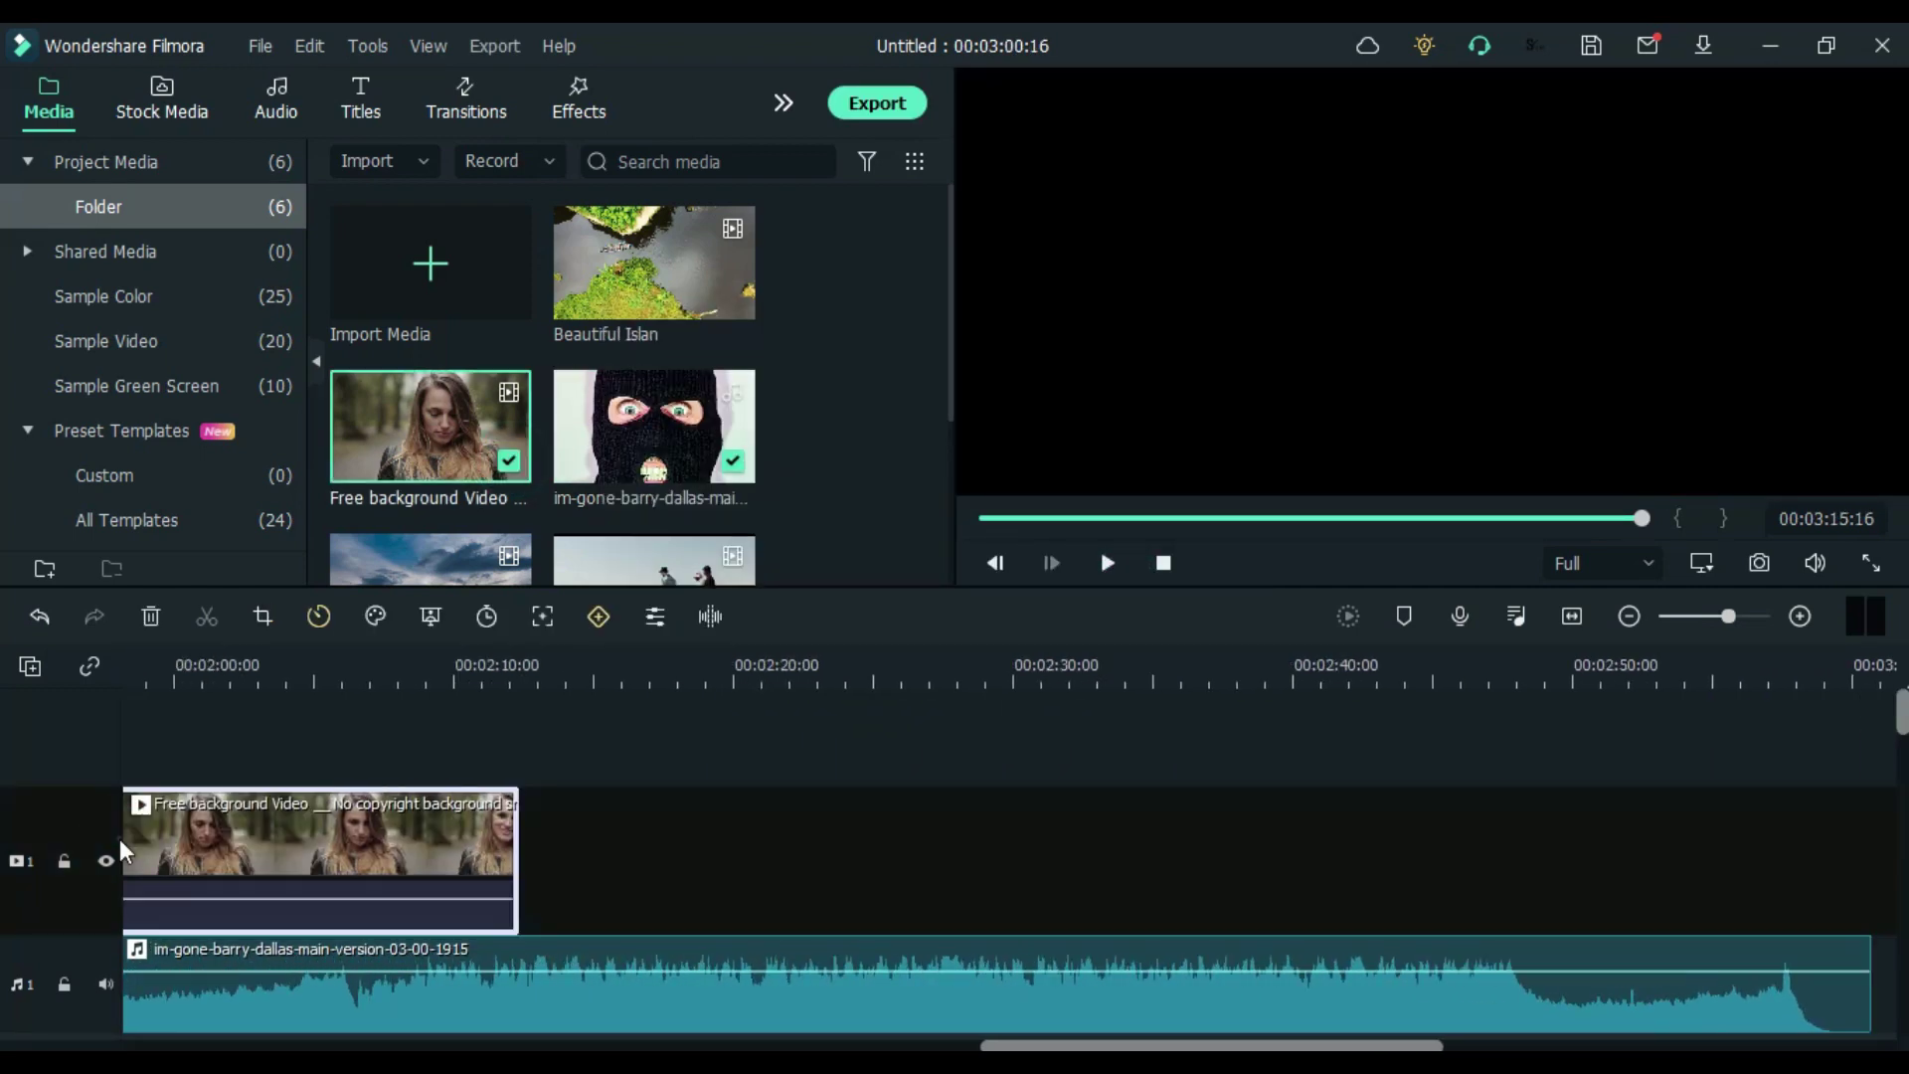
pyautogui.click(1572, 616)
pyautogui.moveTo(1225, 898); pyautogui.dragTo(127, 898)
pyautogui.scroll(-3, 637, 398)
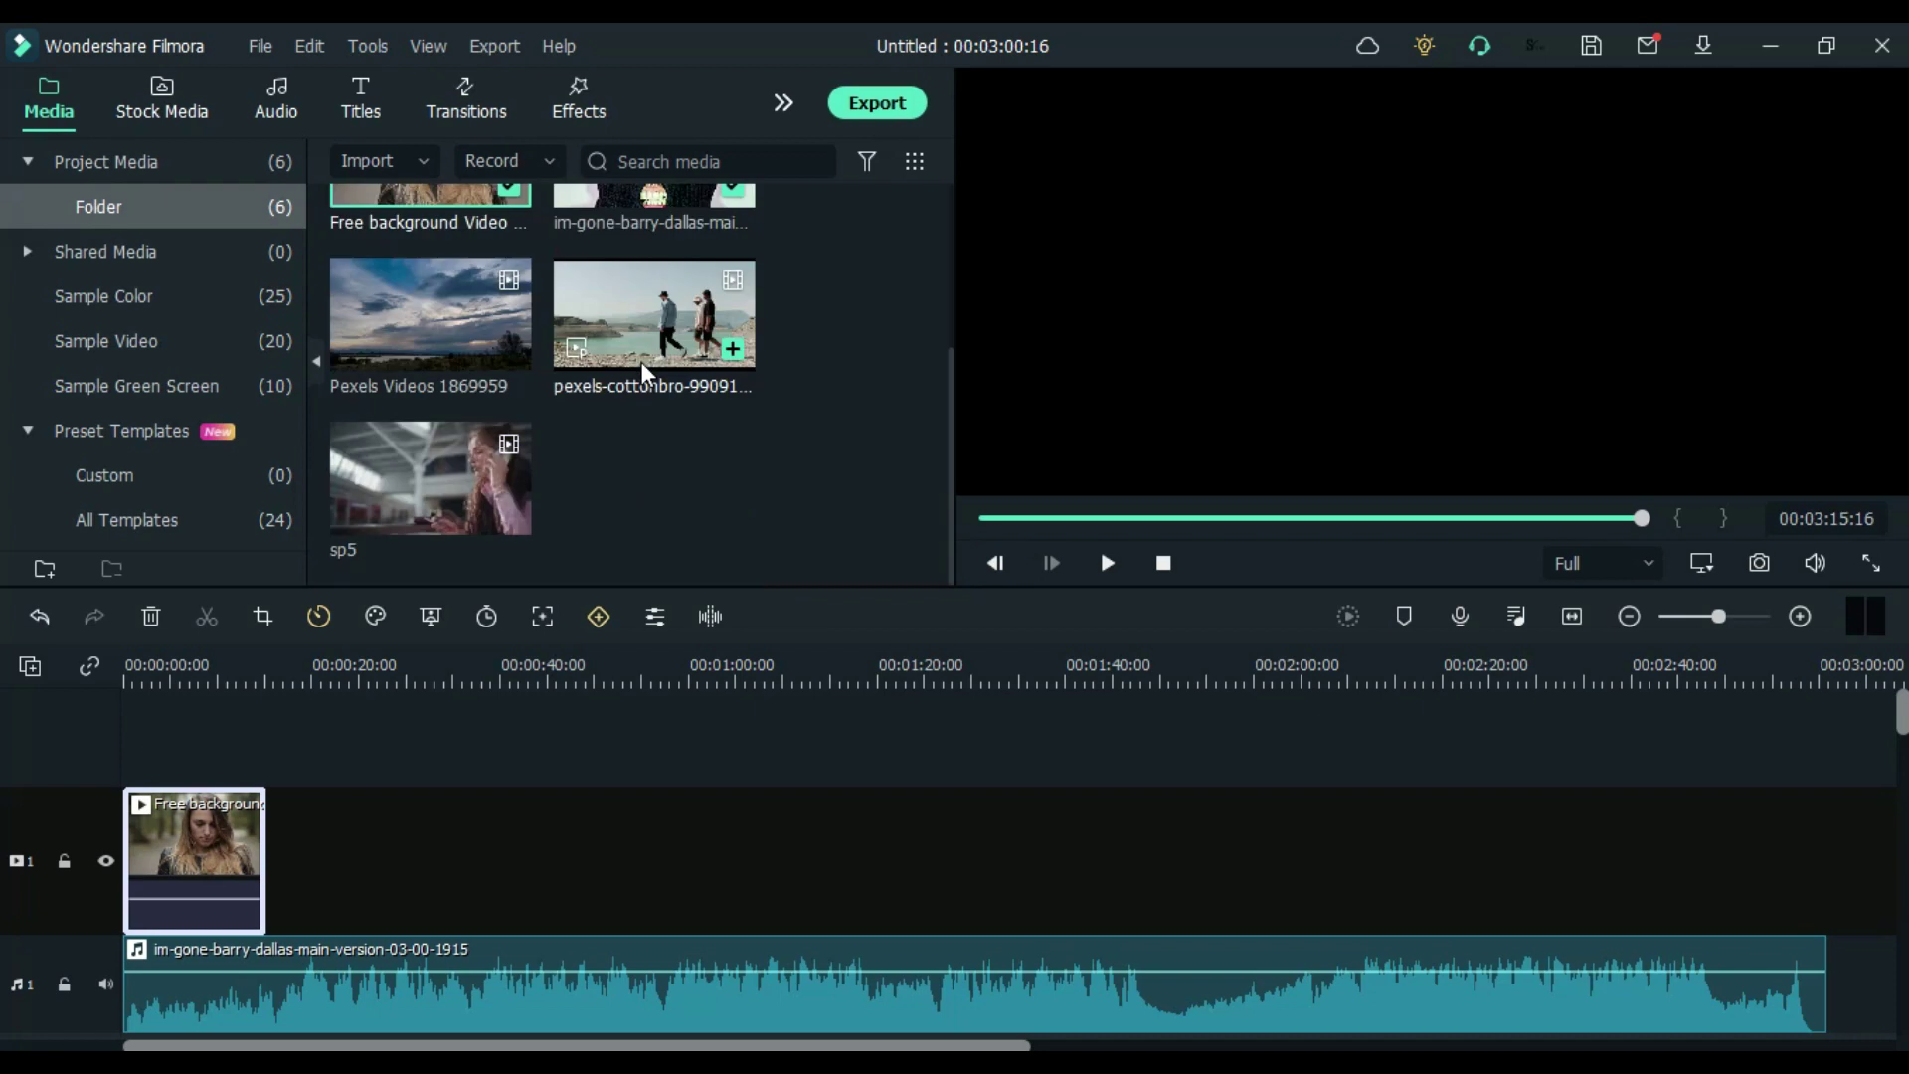
pyautogui.moveTo(653, 314); pyautogui.dragTo(290, 875)
pyautogui.moveTo(430, 478); pyautogui.dragTo(467, 879)
pyautogui.moveTo(430, 313); pyautogui.dragTo(626, 860)
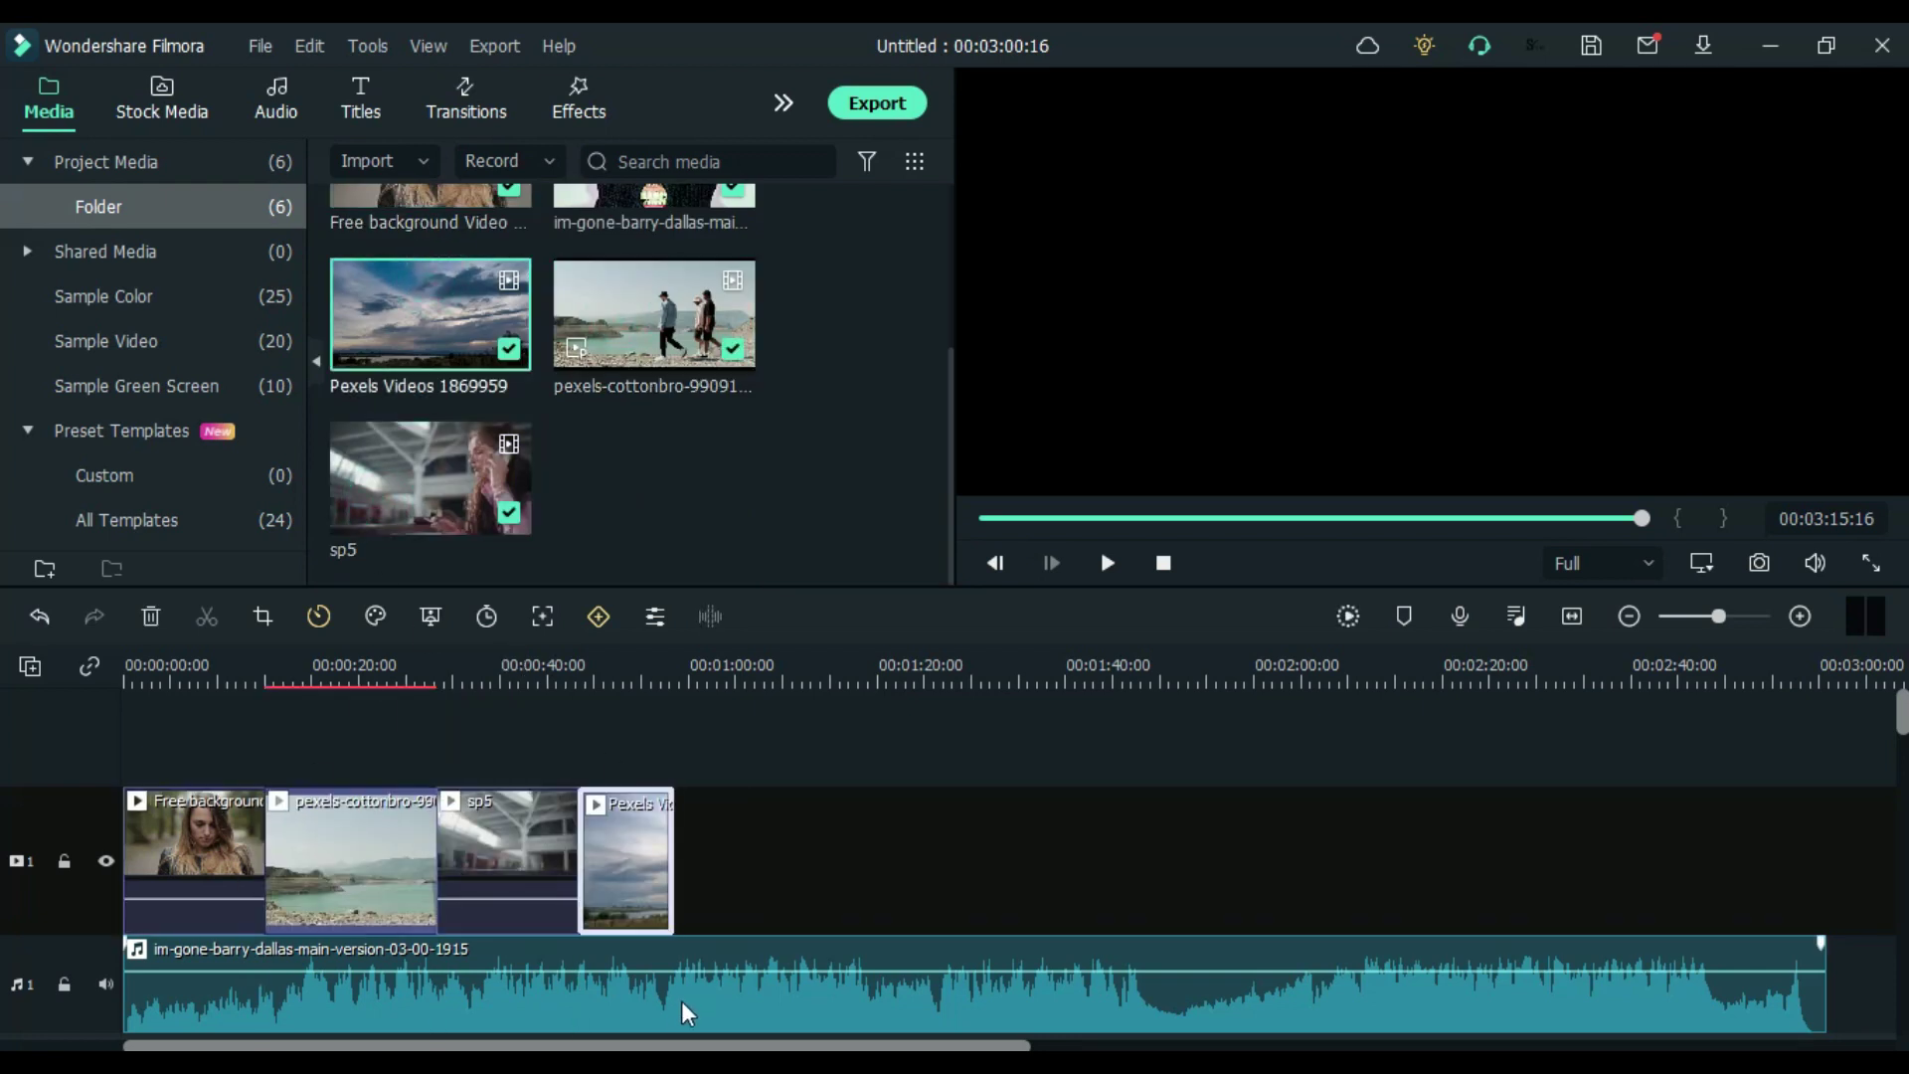
pyautogui.click(1819, 1010)
pyautogui.moveTo(1823, 995); pyautogui.dragTo(675, 919)
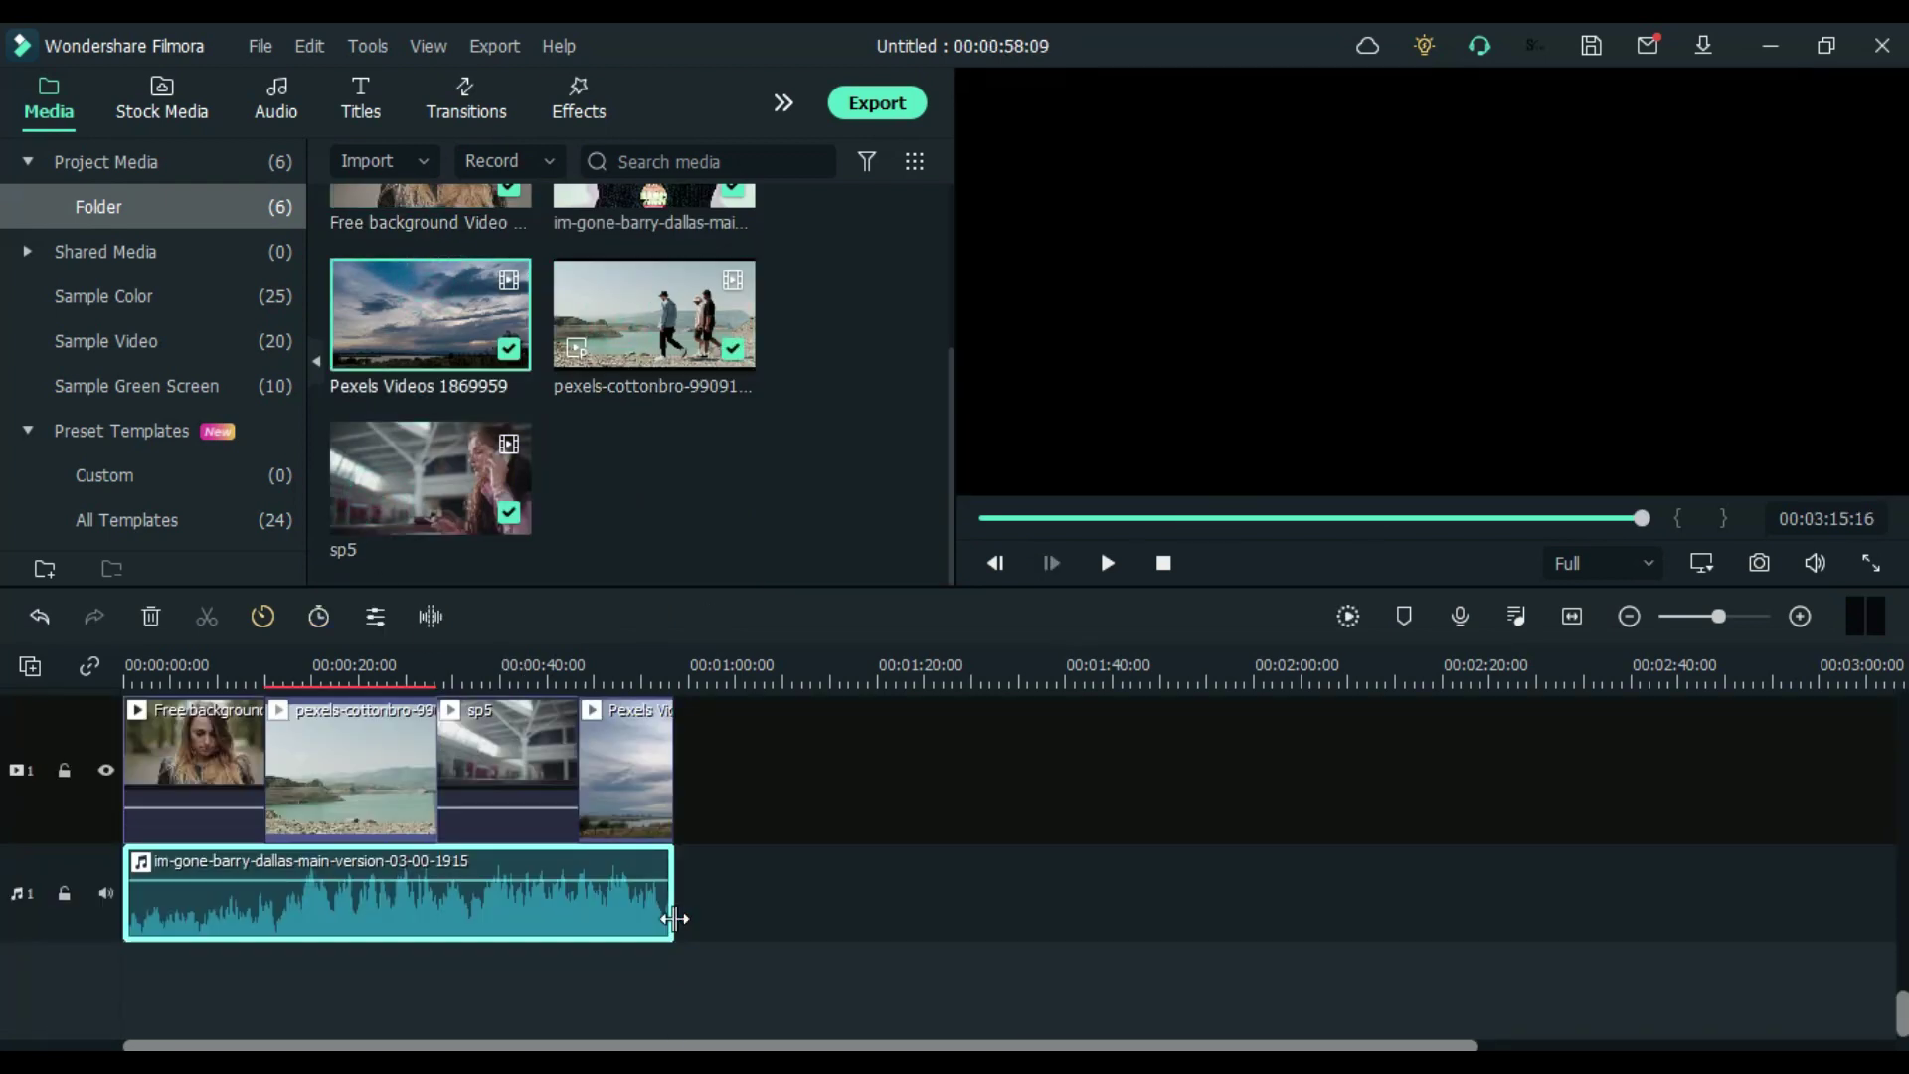
# Shorten the first video clip from its end
pyautogui.click(1572, 617)
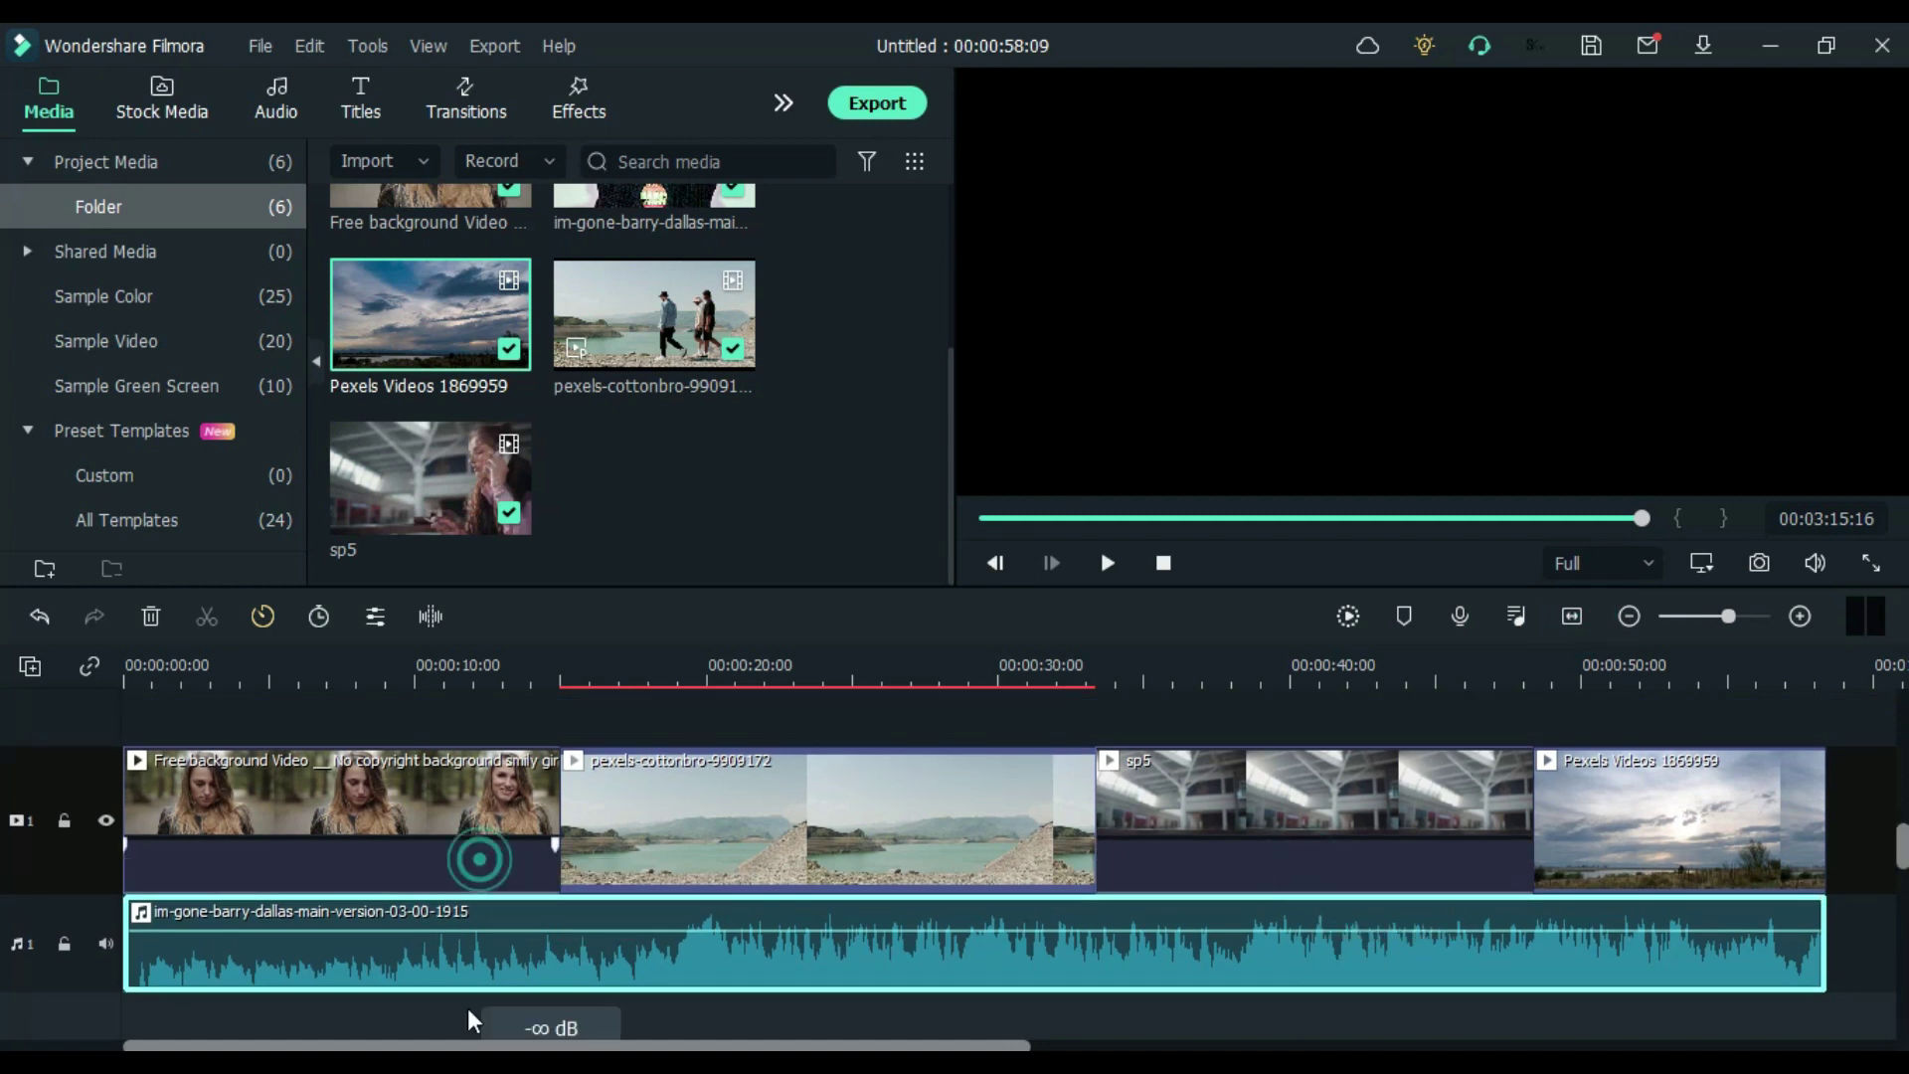
pyautogui.click(836, 825)
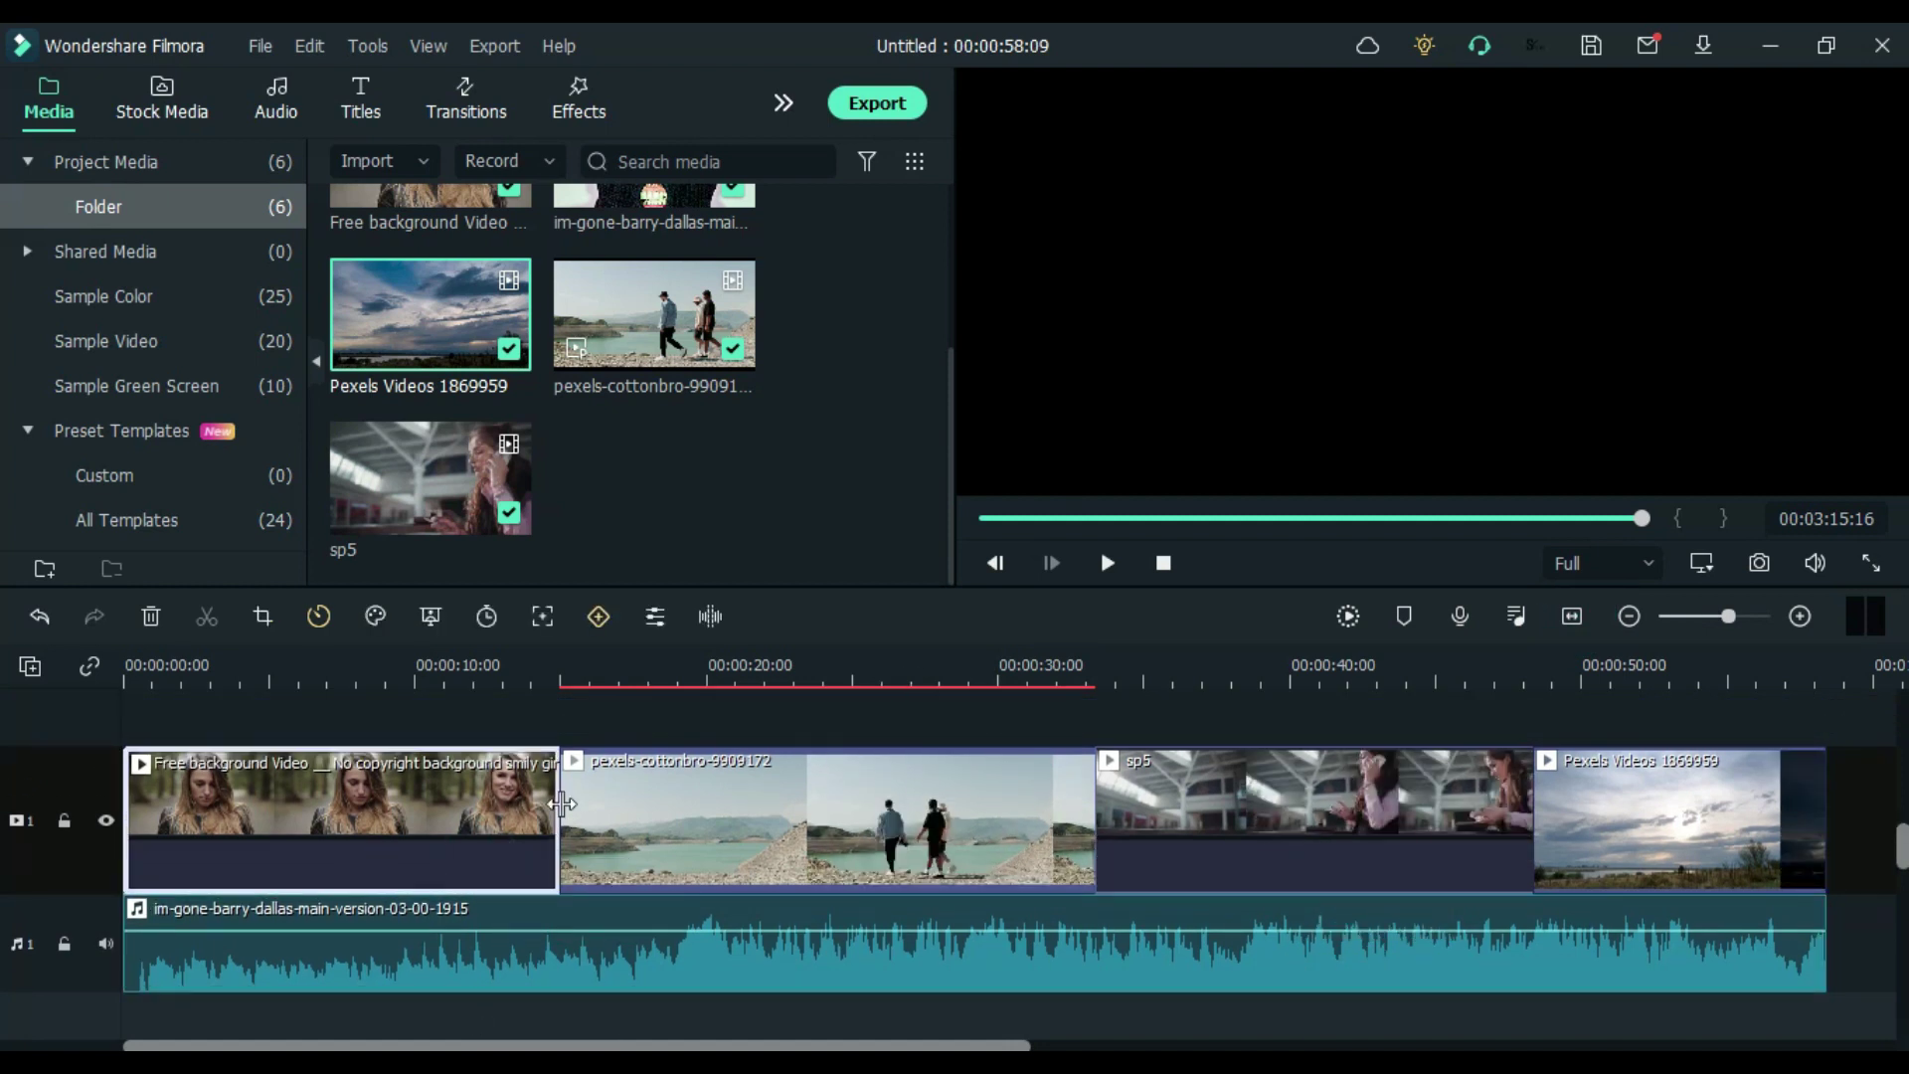
pyautogui.moveTo(560, 806); pyautogui.dragTo(329, 806)
# Split the cottonbro, sp5 and Pexels Videos clips into pieces at several playhead positions
pyautogui.click(528, 672)
pyautogui.click(528, 714)
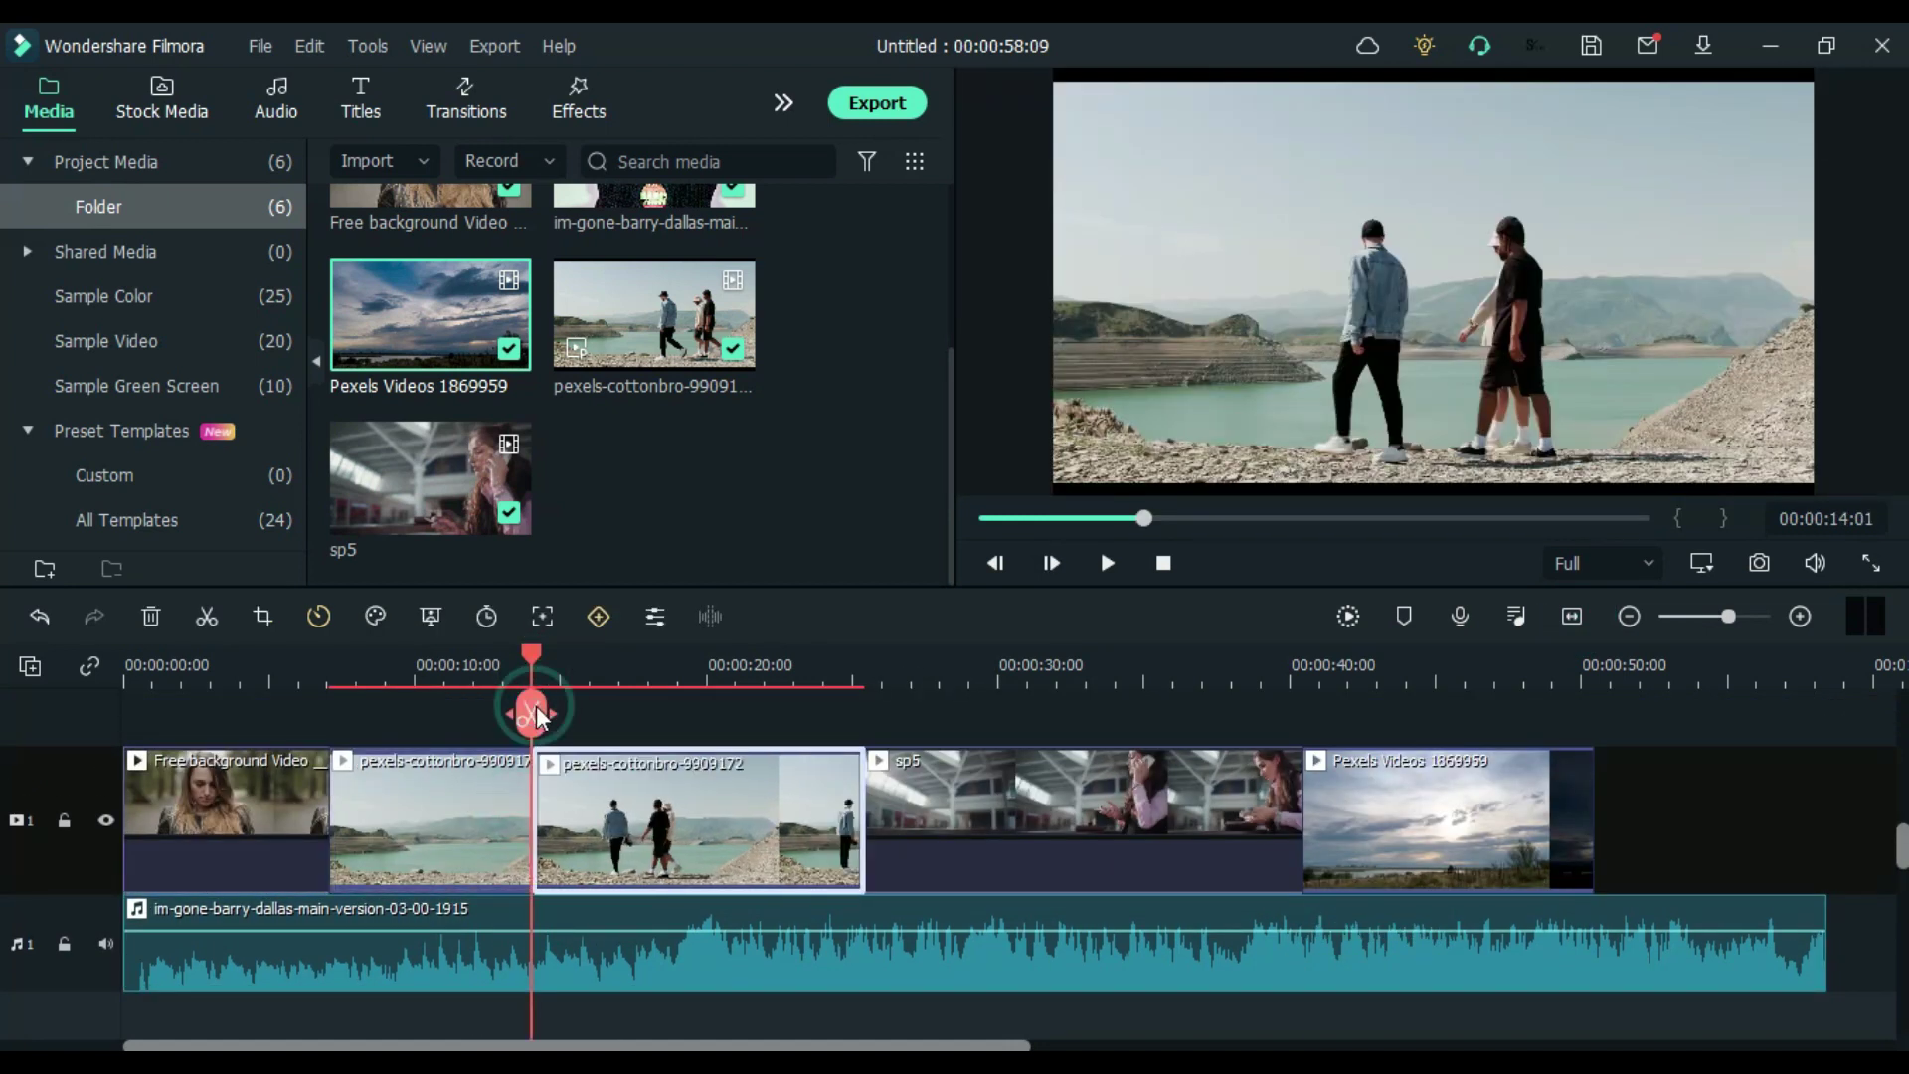
pyautogui.click(688, 672)
pyautogui.click(688, 714)
pyautogui.click(1021, 672)
pyautogui.click(1021, 714)
pyautogui.hotkey('ctrl', 'z')
pyautogui.click(1021, 714)
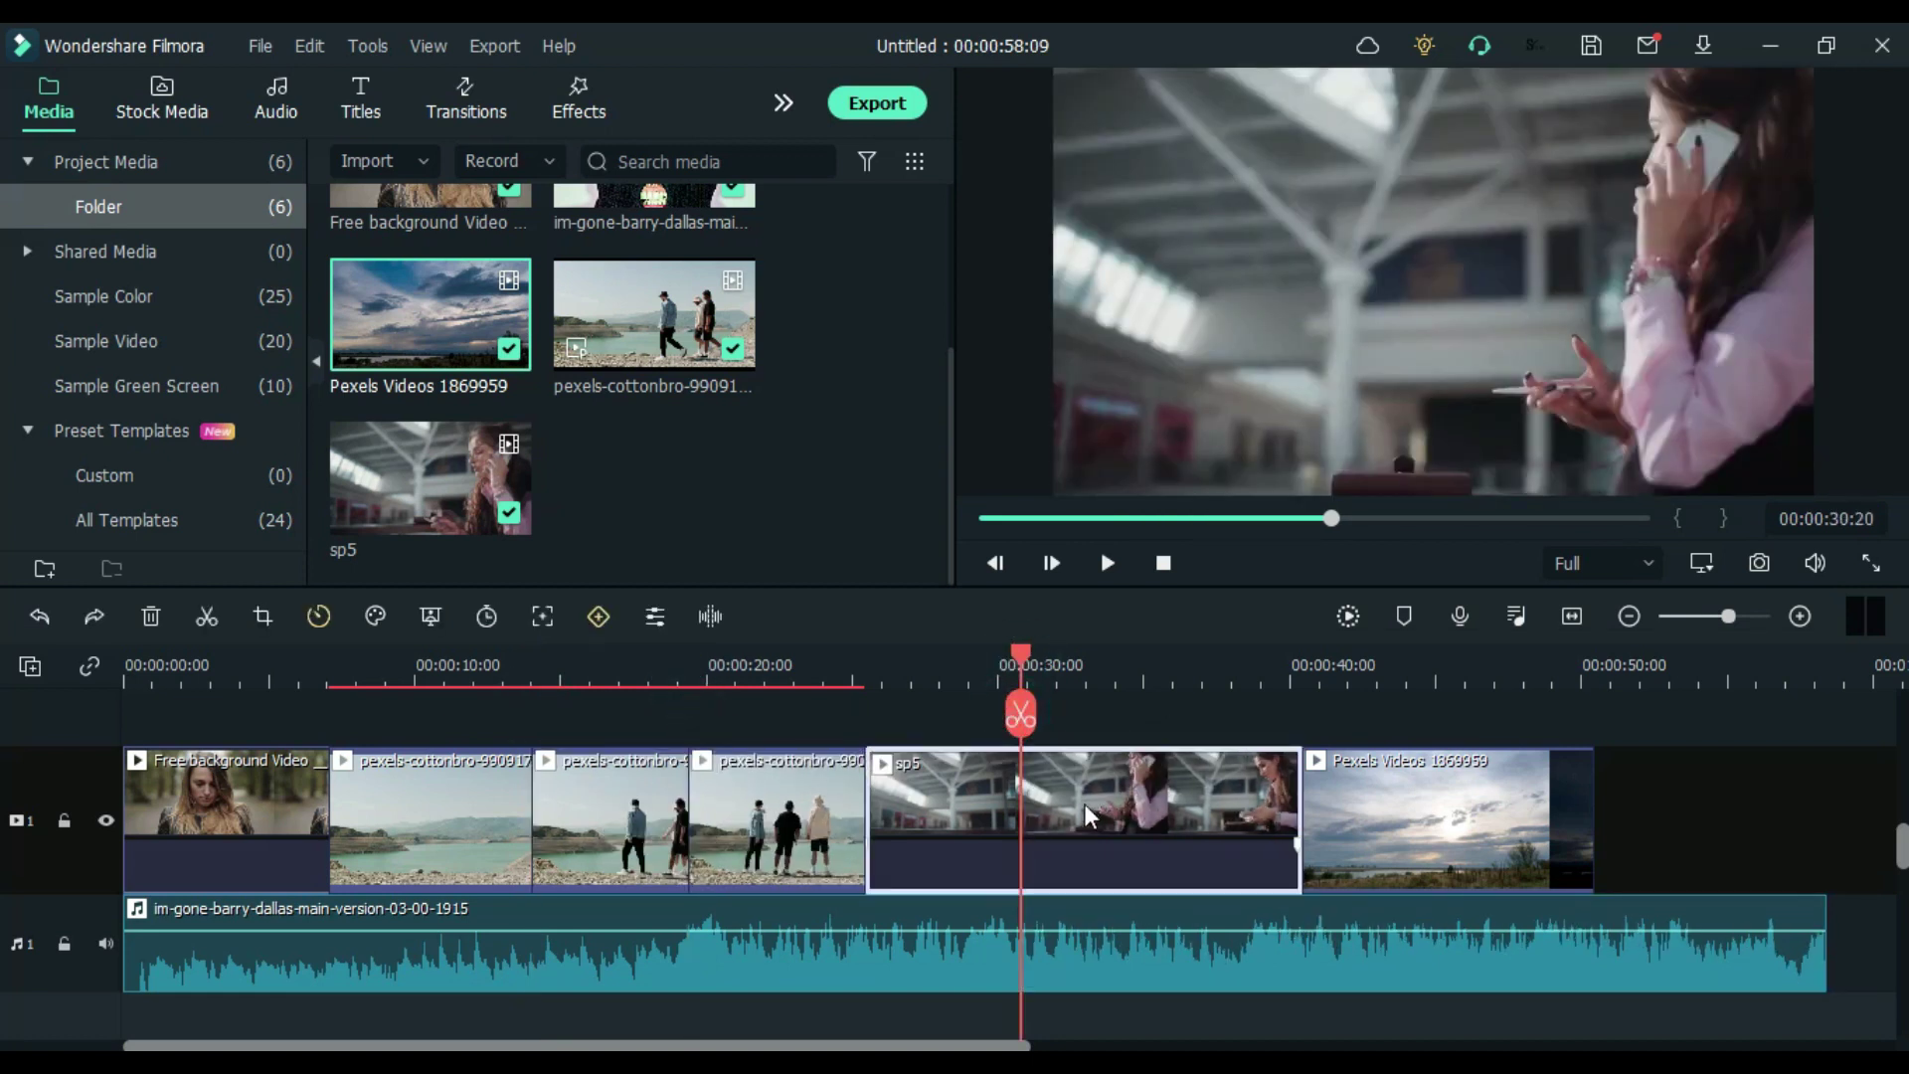
pyautogui.moveTo(1021, 714); pyautogui.dragTo(1447, 713)
pyautogui.click(1159, 714)
pyautogui.press('s')
# Rearrange the split cottonbro, sp5 and Pexels pieces so they interleave on the main video track
pyautogui.moveTo(611, 795); pyautogui.dragTo(898, 834)
pyautogui.moveTo(943, 955); pyautogui.dragTo(611, 954)
pyautogui.moveTo(1373, 954); pyautogui.dragTo(946, 958)
pyautogui.moveTo(1229, 965); pyautogui.dragTo(1720, 955)
pyautogui.moveTo(1521, 955); pyautogui.dragTo(1223, 955)
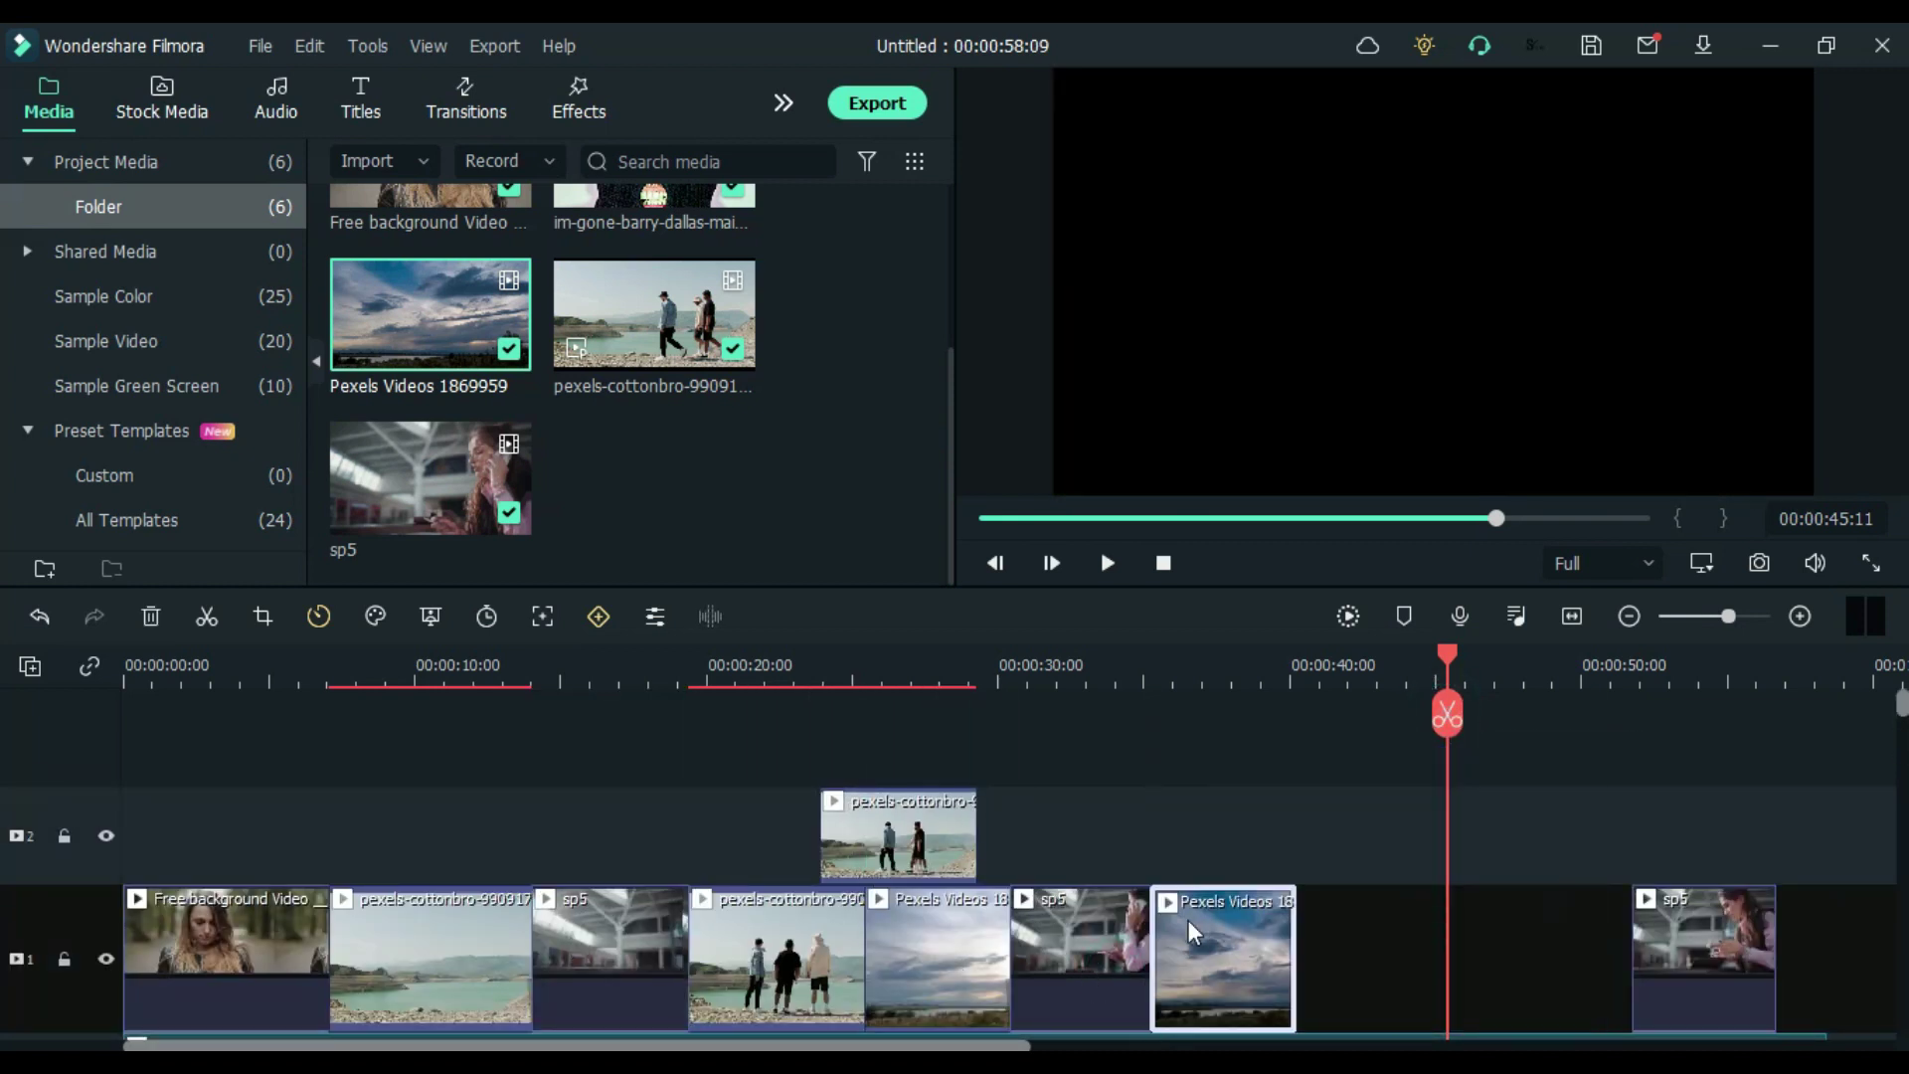
pyautogui.moveTo(906, 836); pyautogui.dragTo(1376, 954)
pyautogui.moveTo(1653, 956); pyautogui.dragTo(1482, 956)
# Trim the music to end at 00:00:50:11 and enlarge the timeline panel
pyautogui.scroll(-2, 1690, 957)
pyautogui.click(1817, 984)
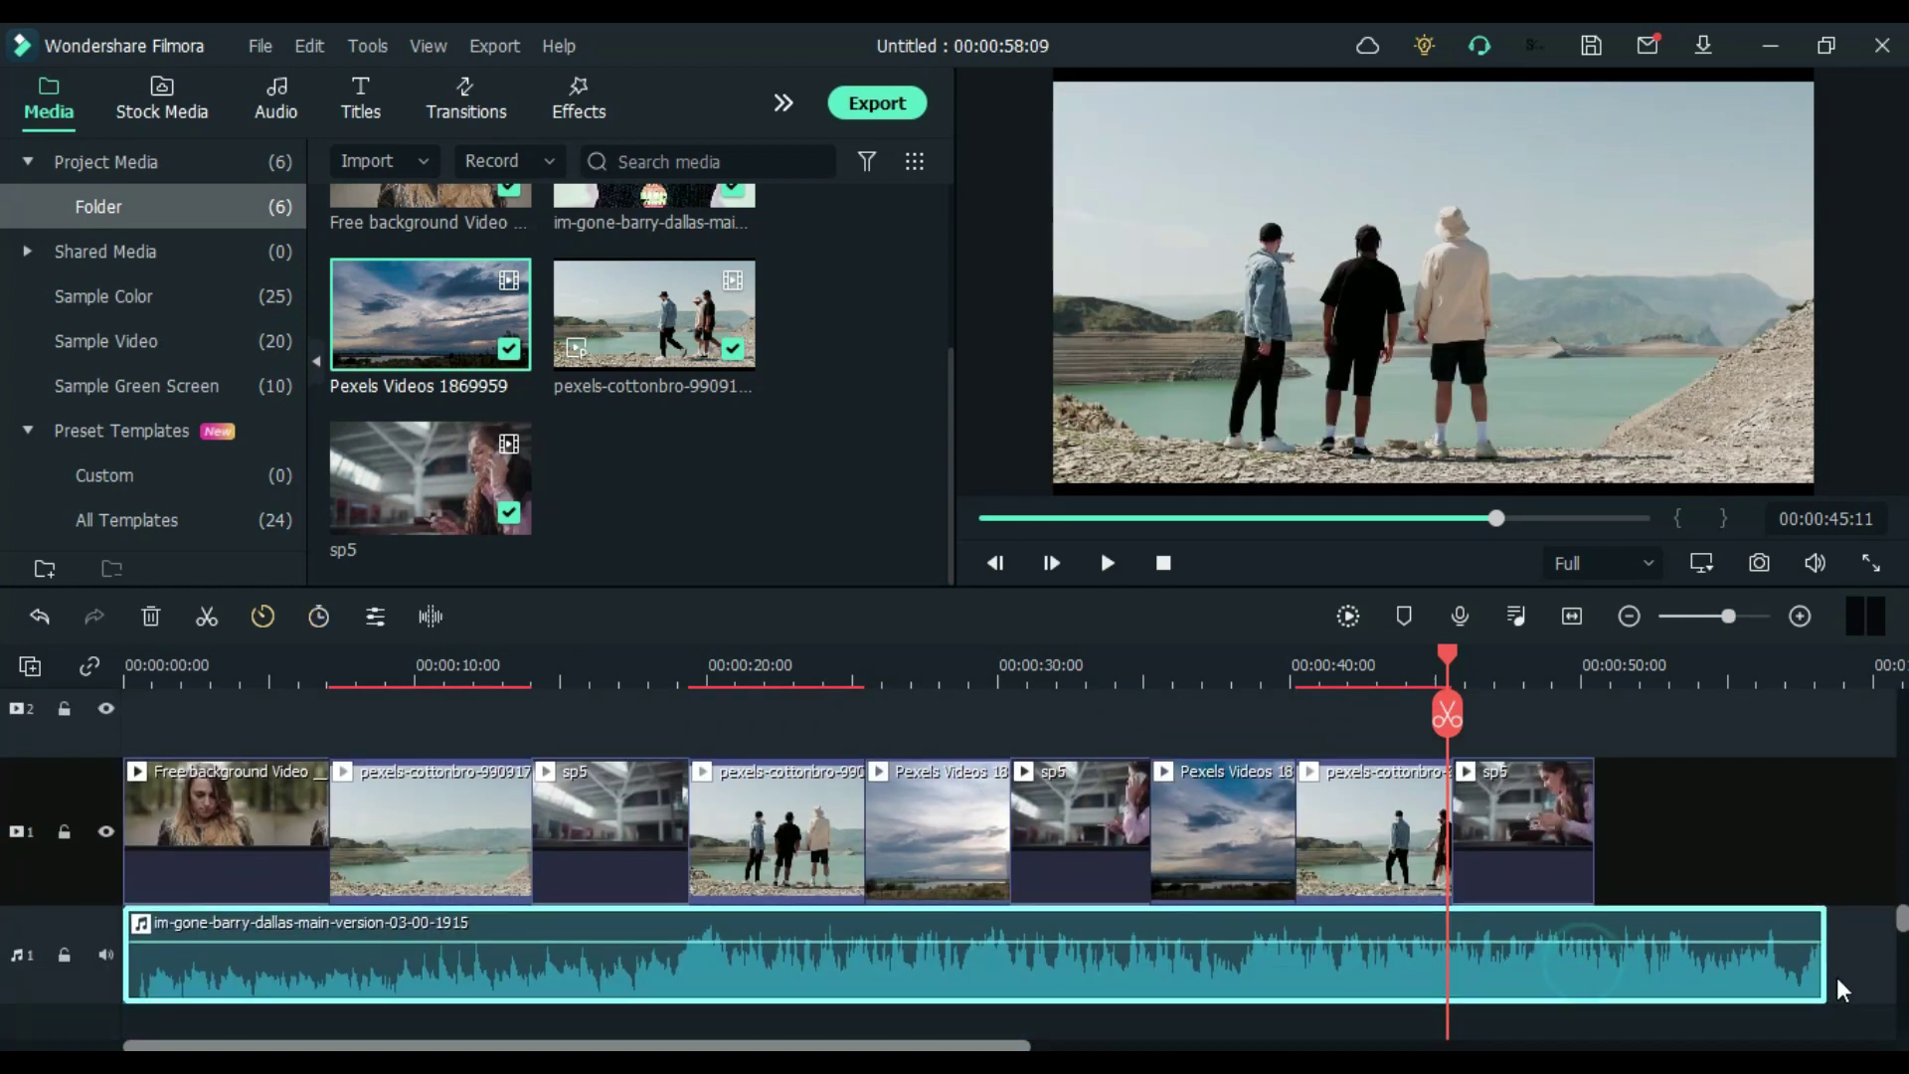
pyautogui.moveTo(1829, 980); pyautogui.dragTo(1594, 979)
pyautogui.click(1572, 617)
pyautogui.moveTo(971, 587); pyautogui.dragTo(972, 465)
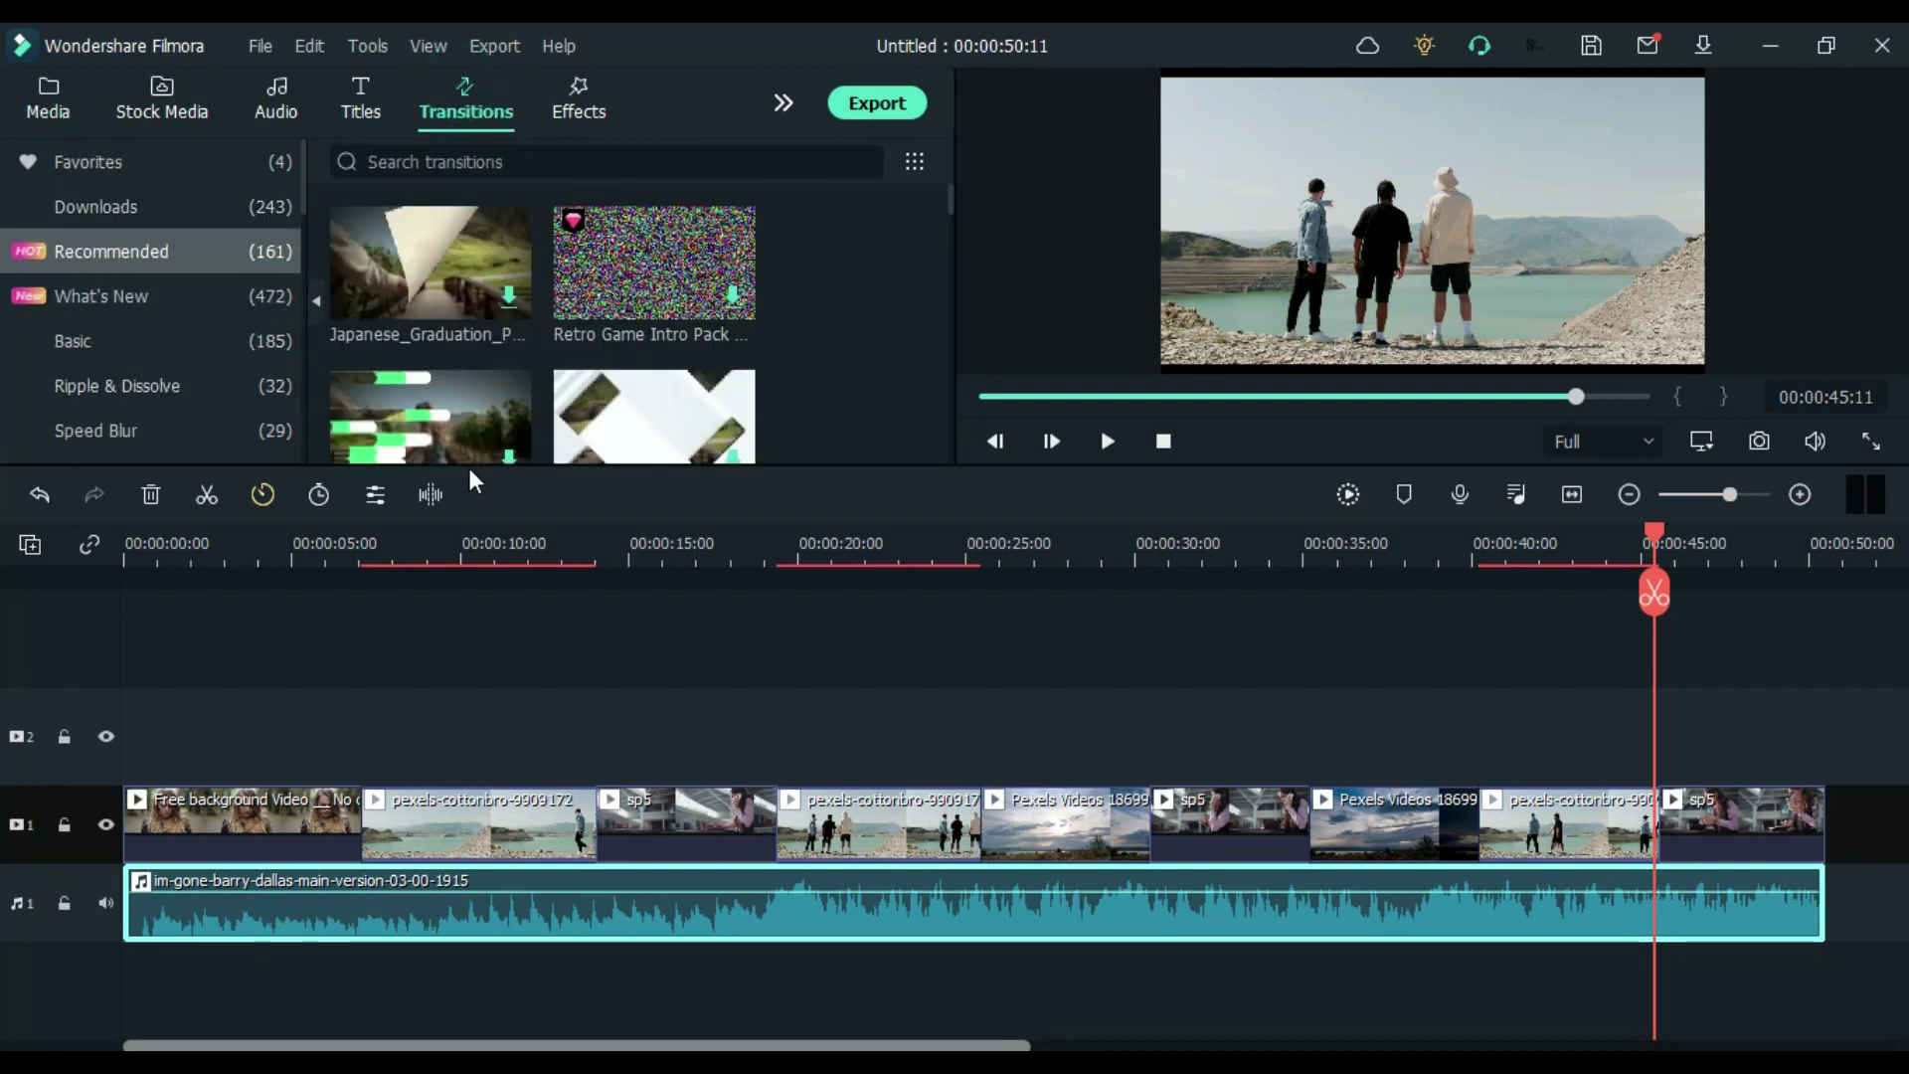
# Show the Filmstock Glitch Intro transitions category in the Transitions library
pyautogui.moveTo(476, 478); pyautogui.dragTo(467, 664)
pyautogui.scroll(-5, 213, 520)
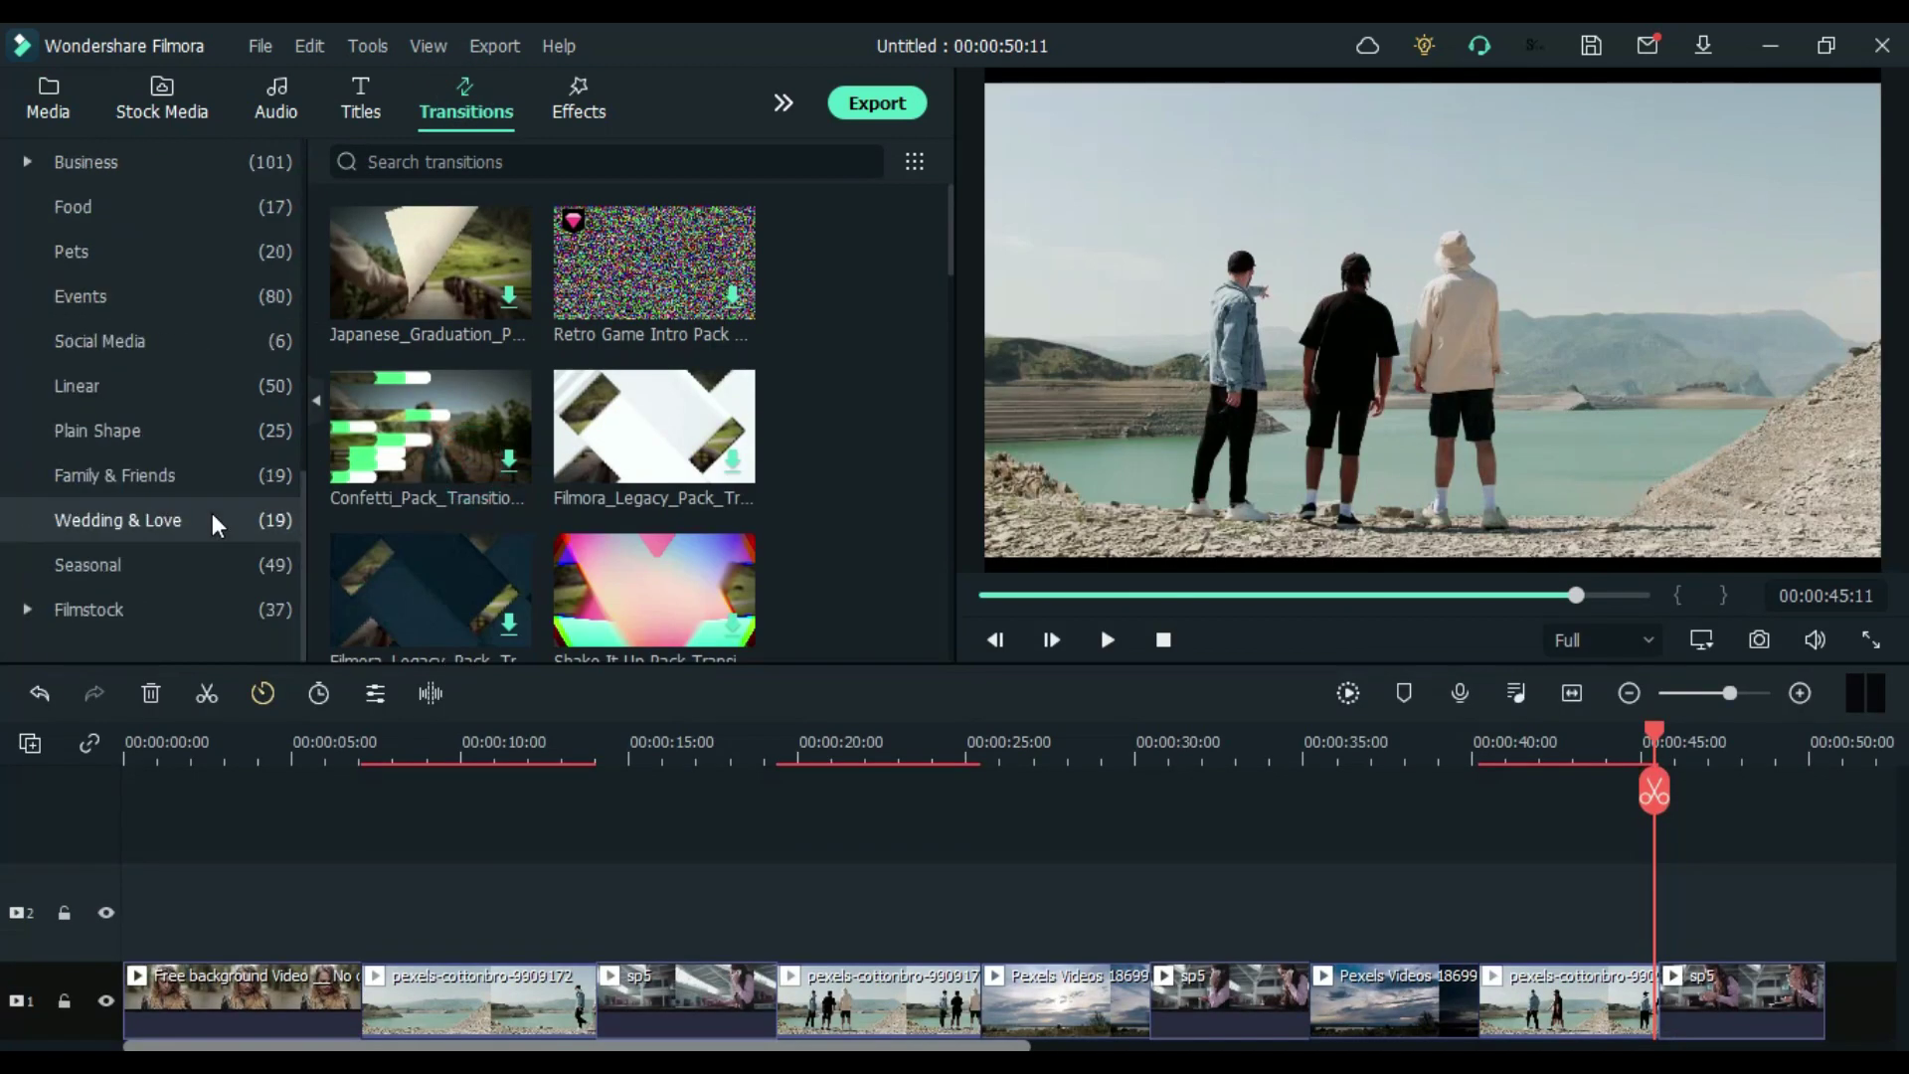
pyautogui.click(24, 611)
pyautogui.scroll(-2, 149, 602)
pyautogui.click(159, 527)
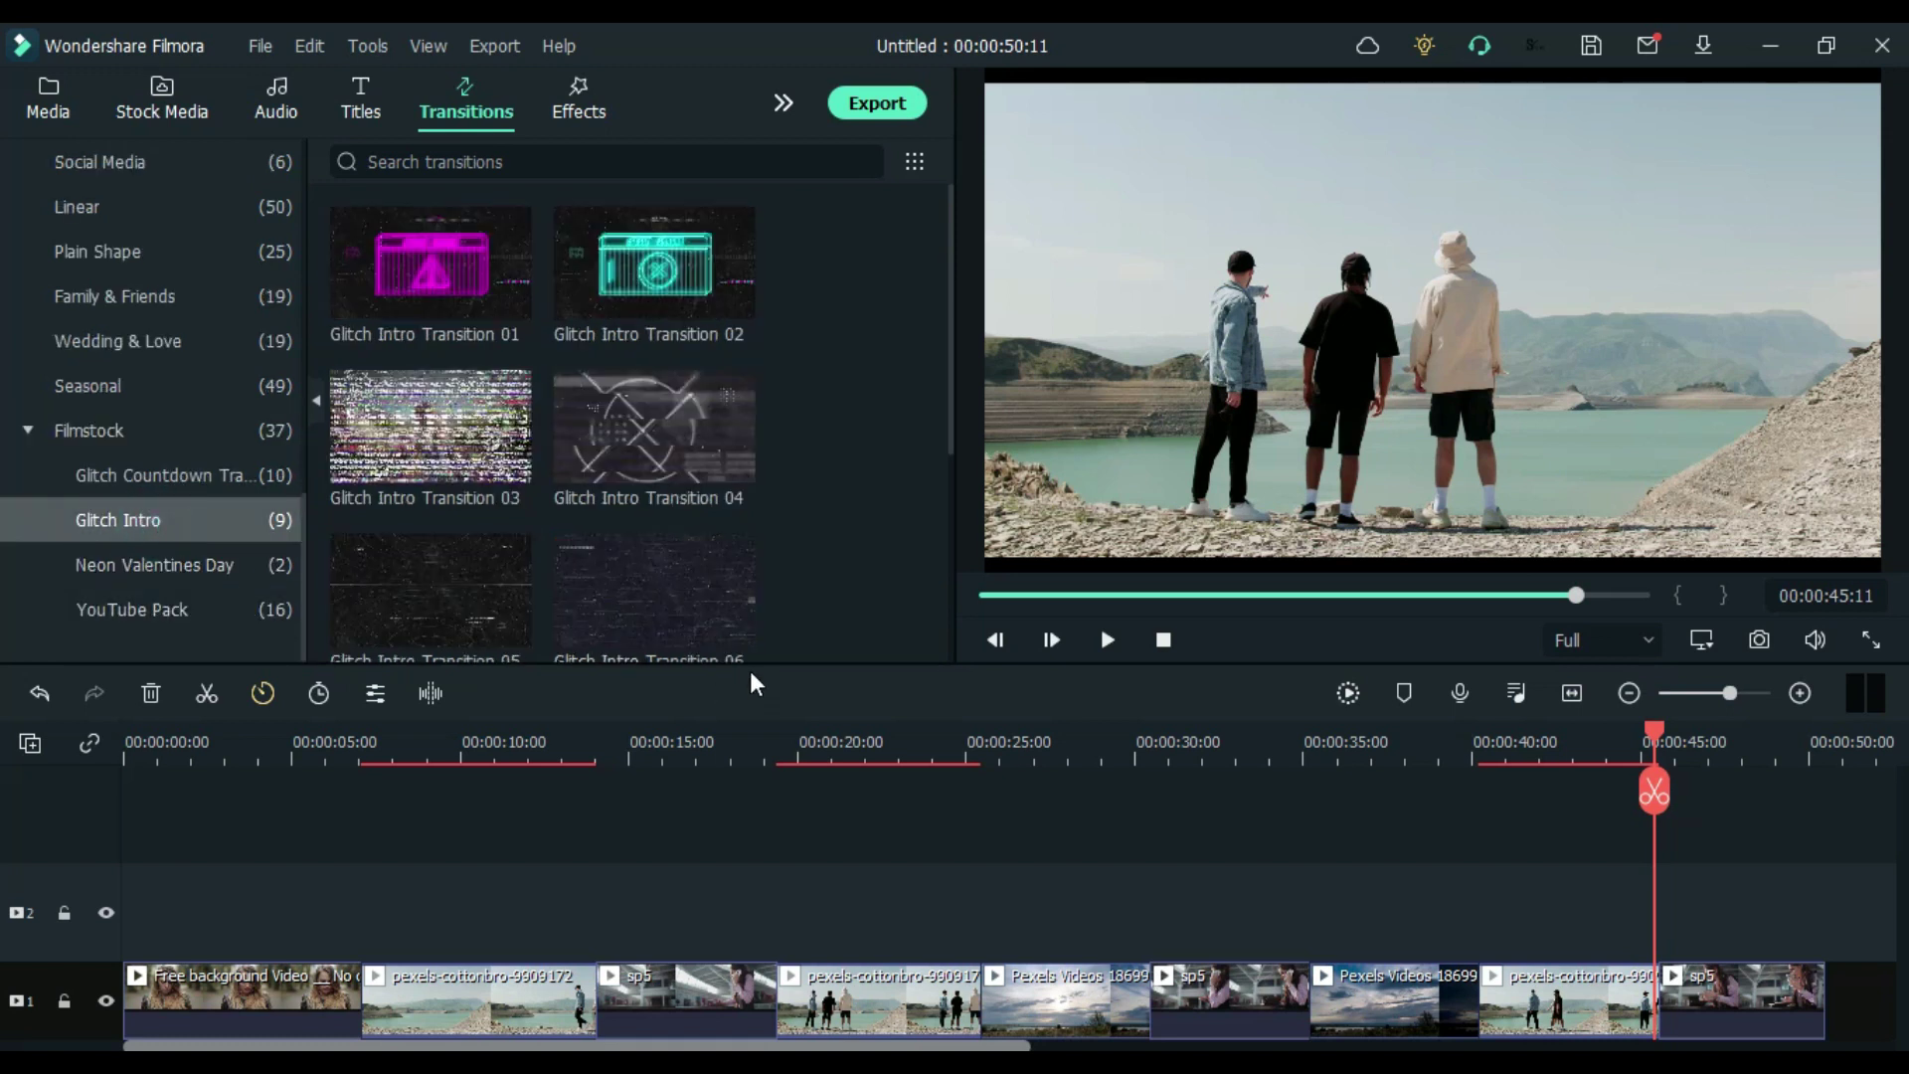
# Try Glitch Intro Transition 03 and 04 between clips, then undo the addition
pyautogui.moveTo(808, 588); pyautogui.dragTo(800, 553)
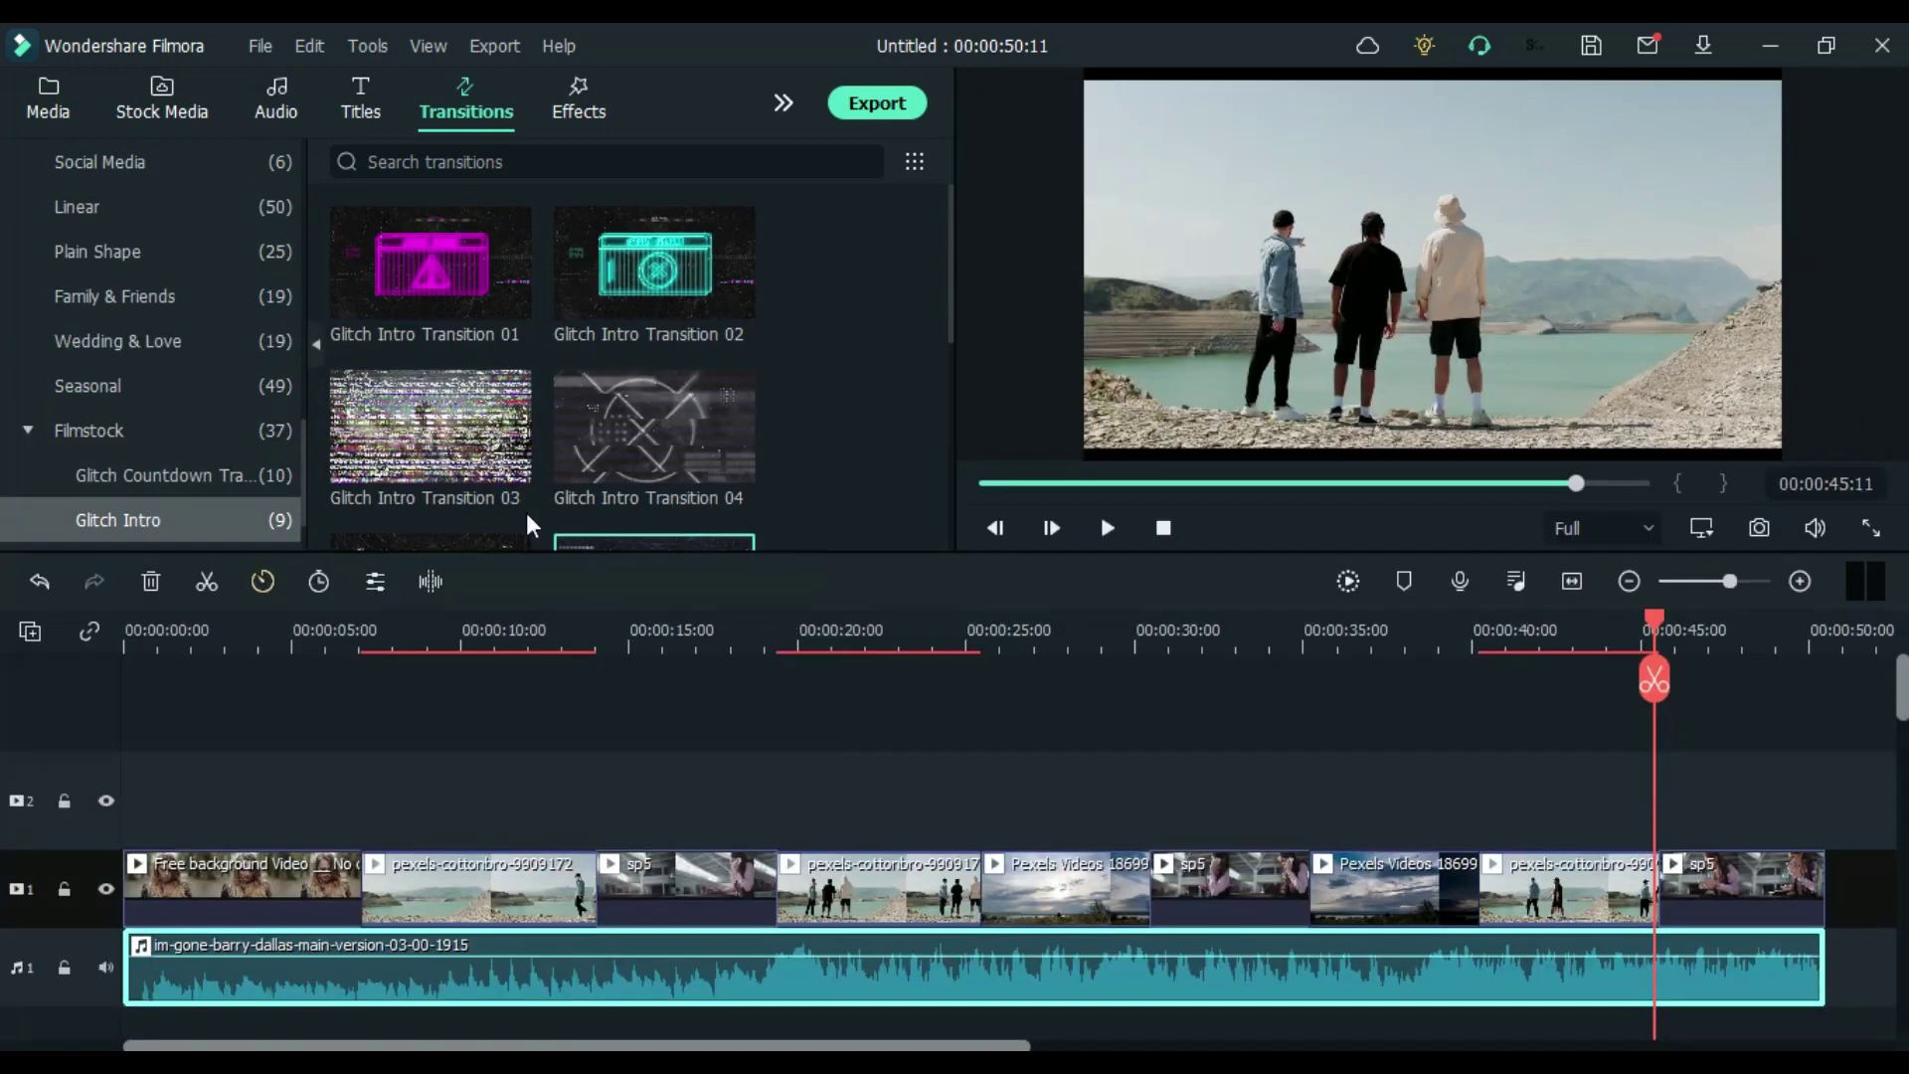
pyautogui.moveTo(467, 428); pyautogui.dragTo(362, 888)
pyautogui.moveTo(609, 437); pyautogui.dragTo(587, 891)
pyautogui.hotkey('ctrl', 'z')
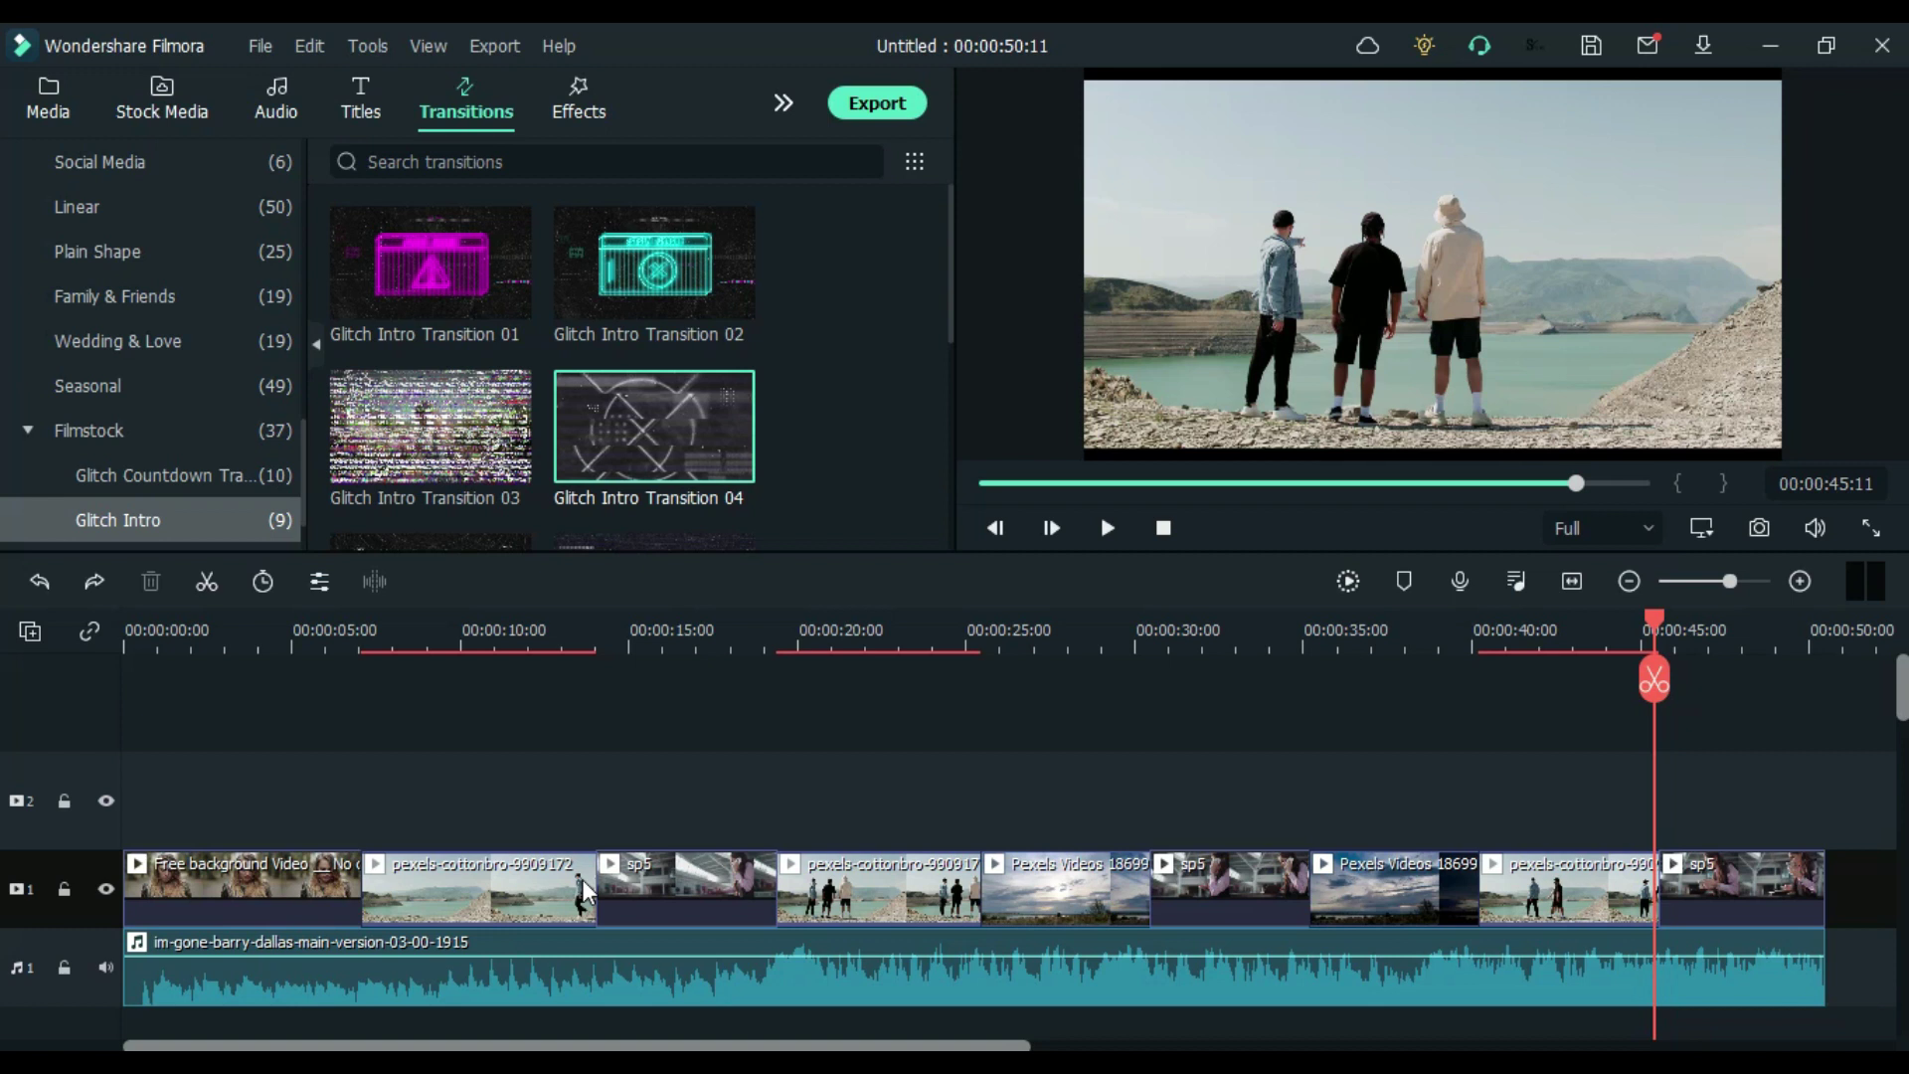
# Show the Filmstock Glitch Intro effects in the Effects library
pyautogui.click(584, 99)
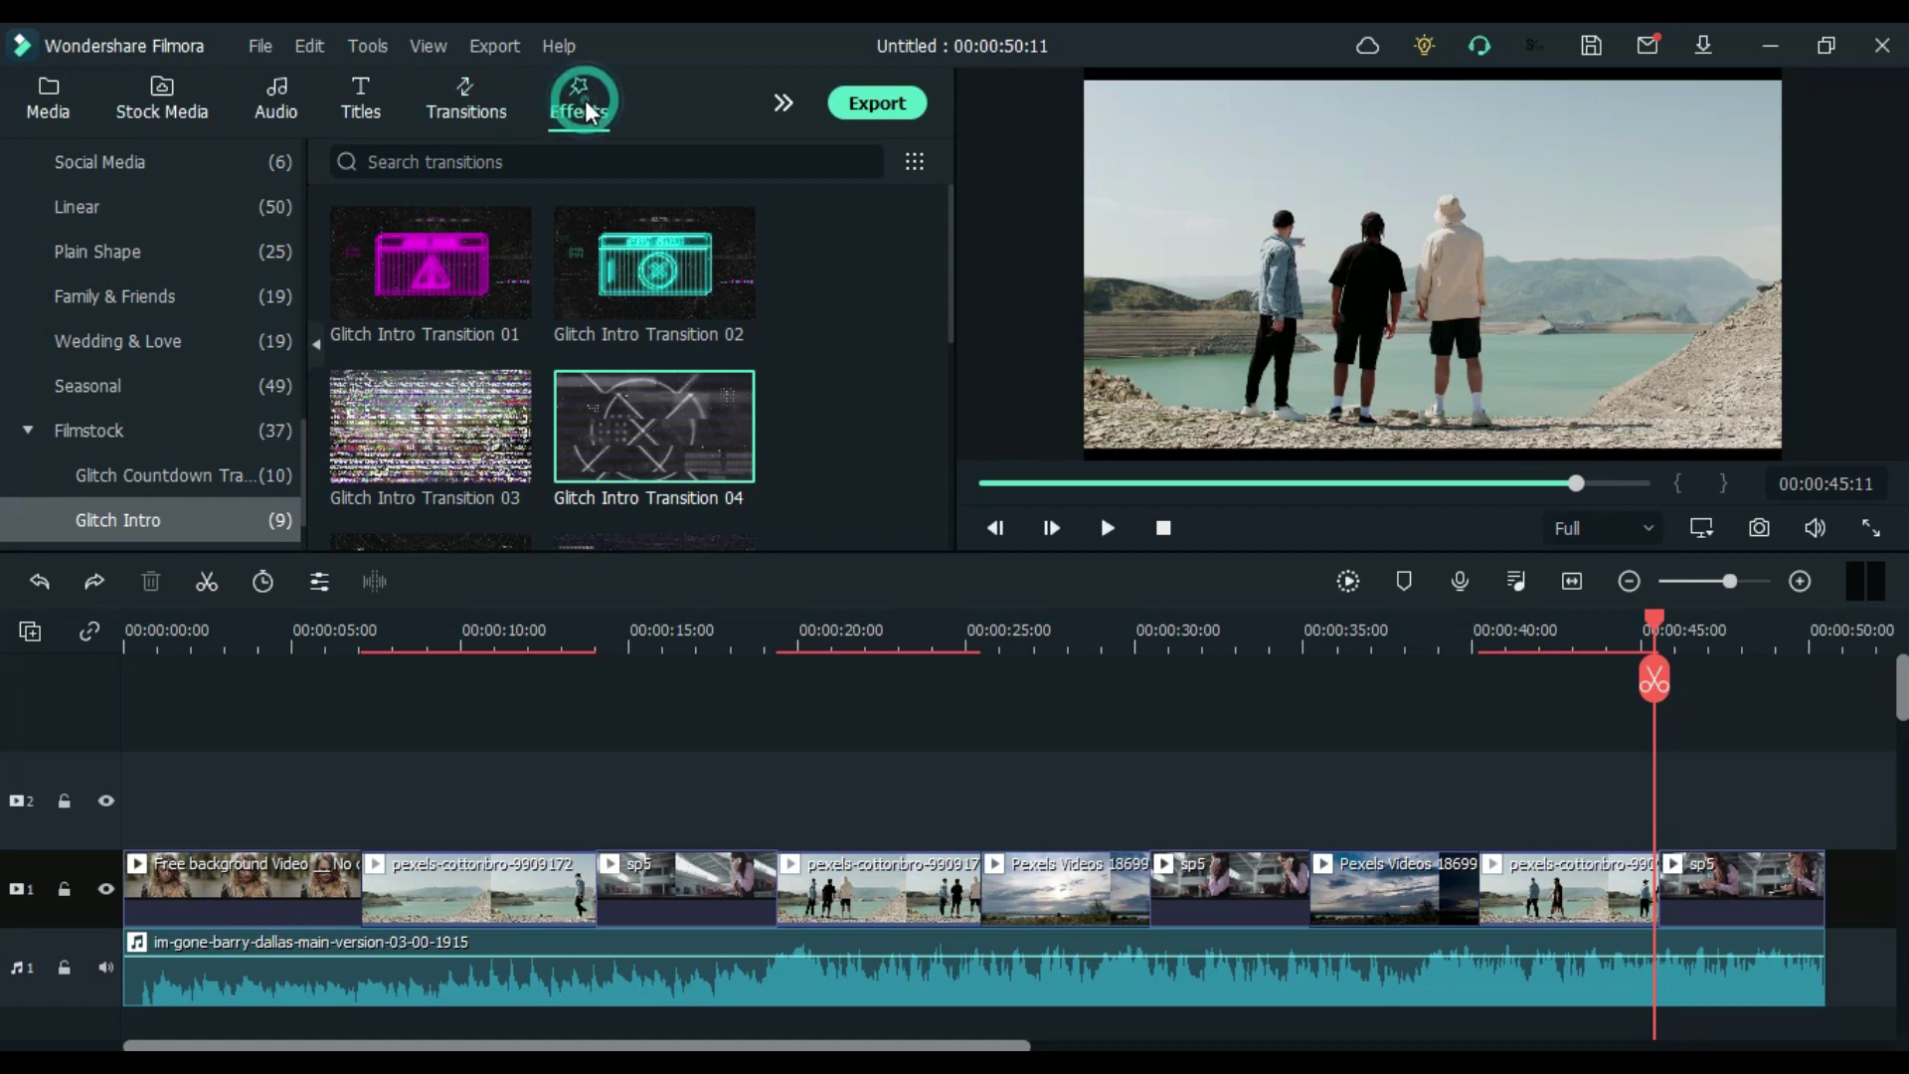
pyautogui.scroll(-10, 109, 225)
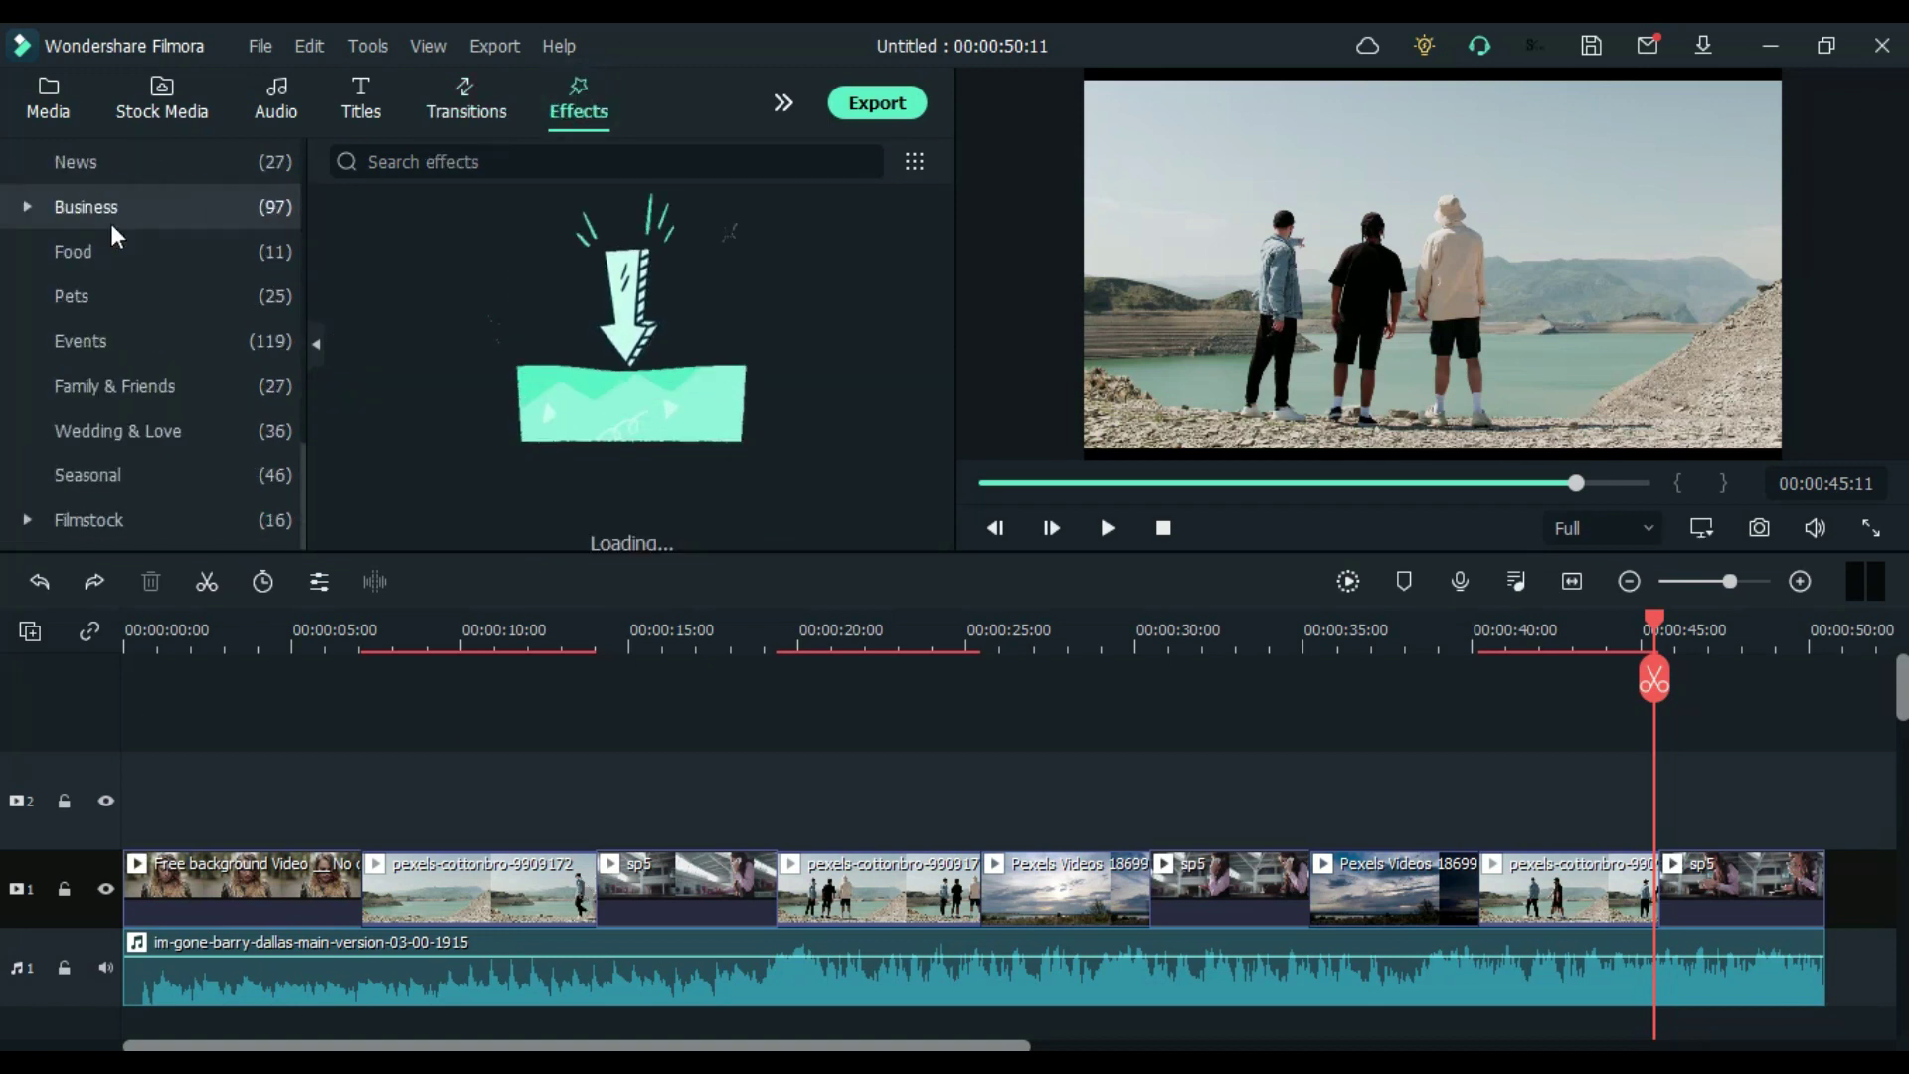
pyautogui.click(26, 513)
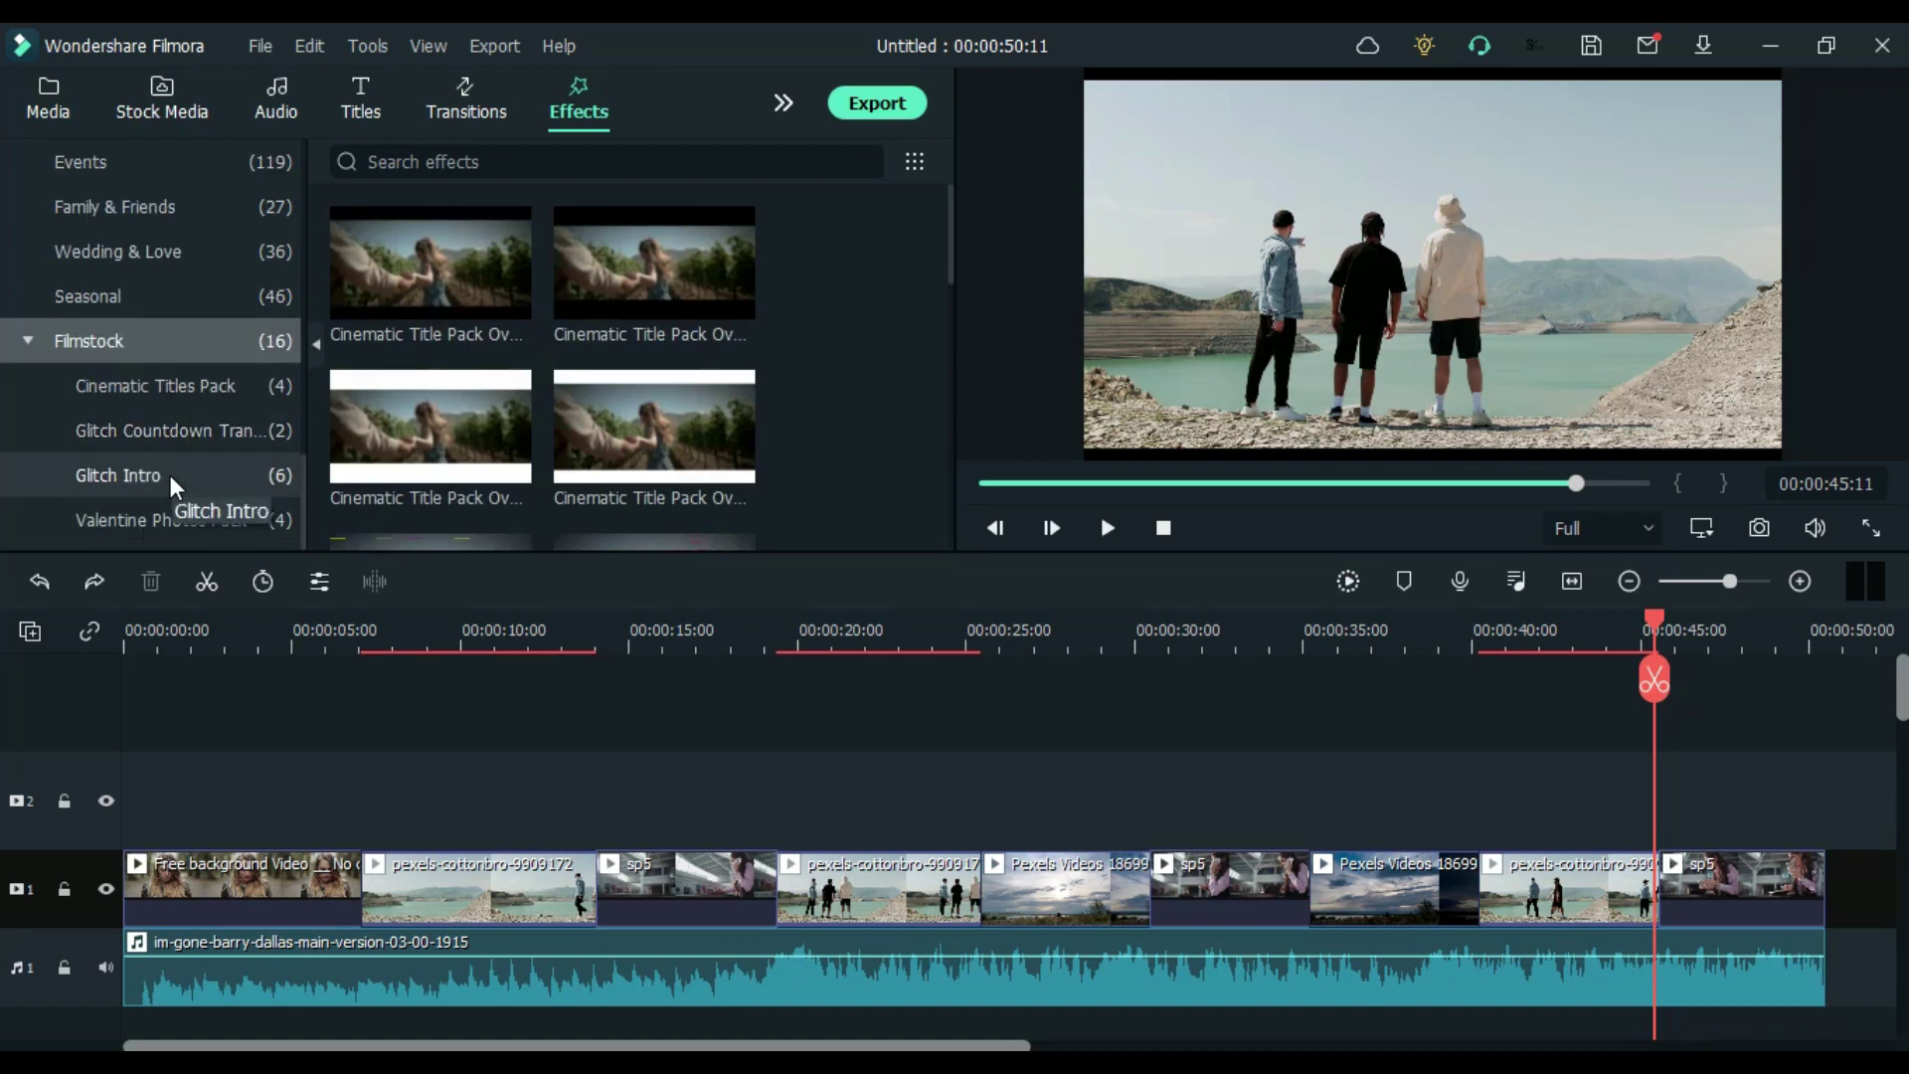
pyautogui.click(170, 475)
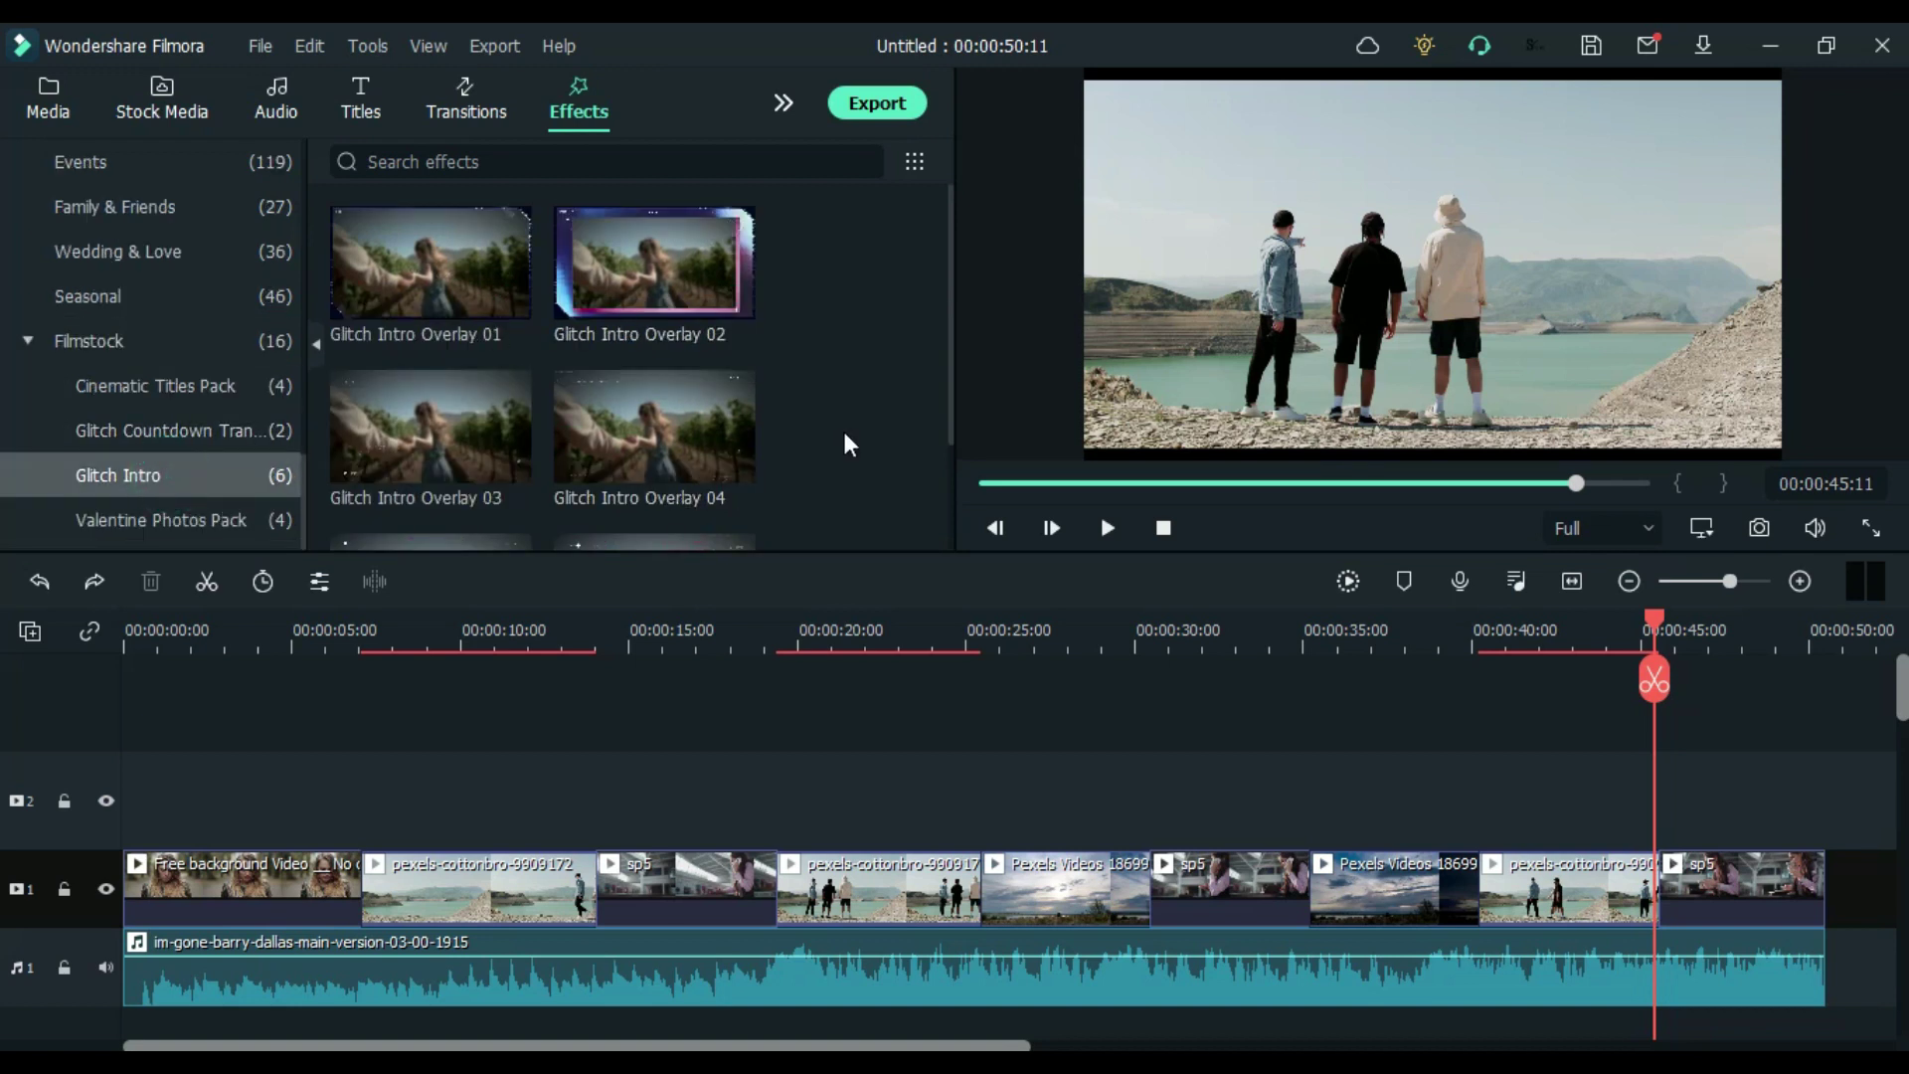
pyautogui.scroll(-2, 845, 438)
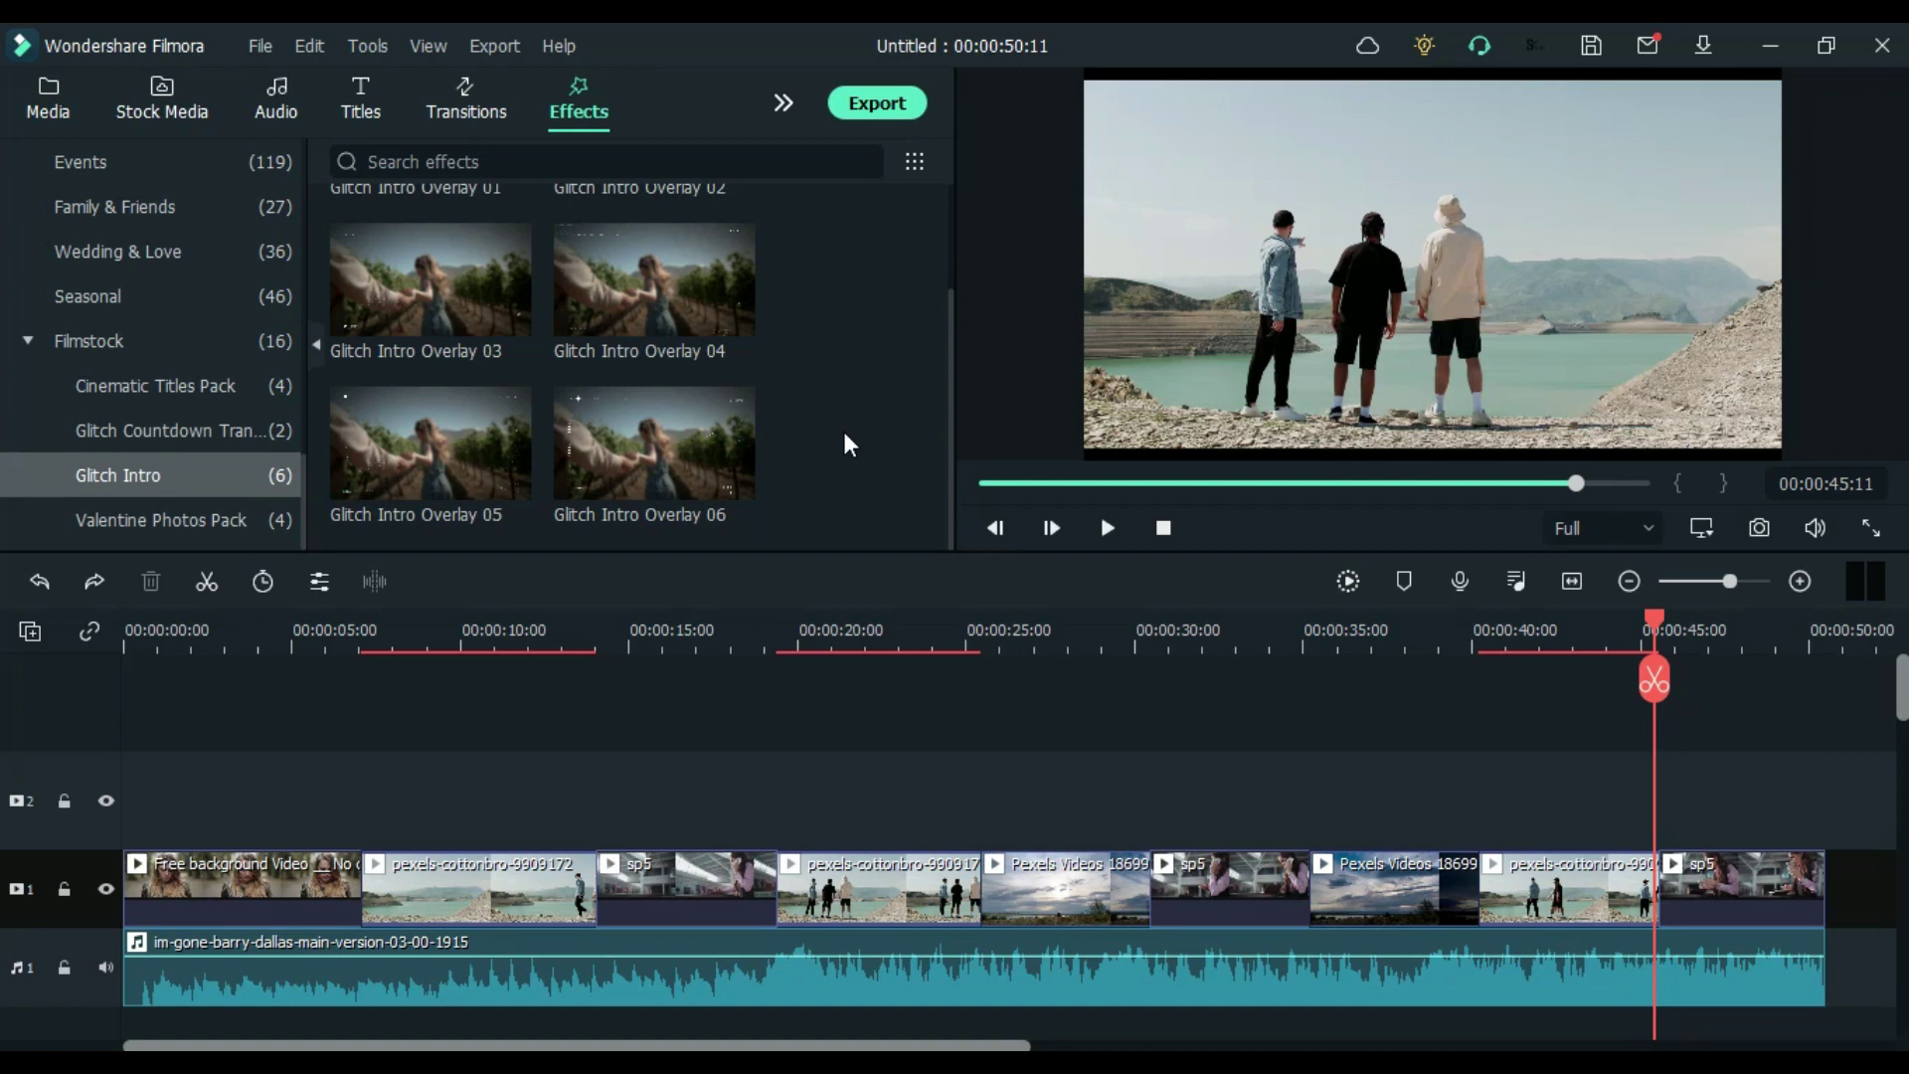
pyautogui.scroll(2, 843, 439)
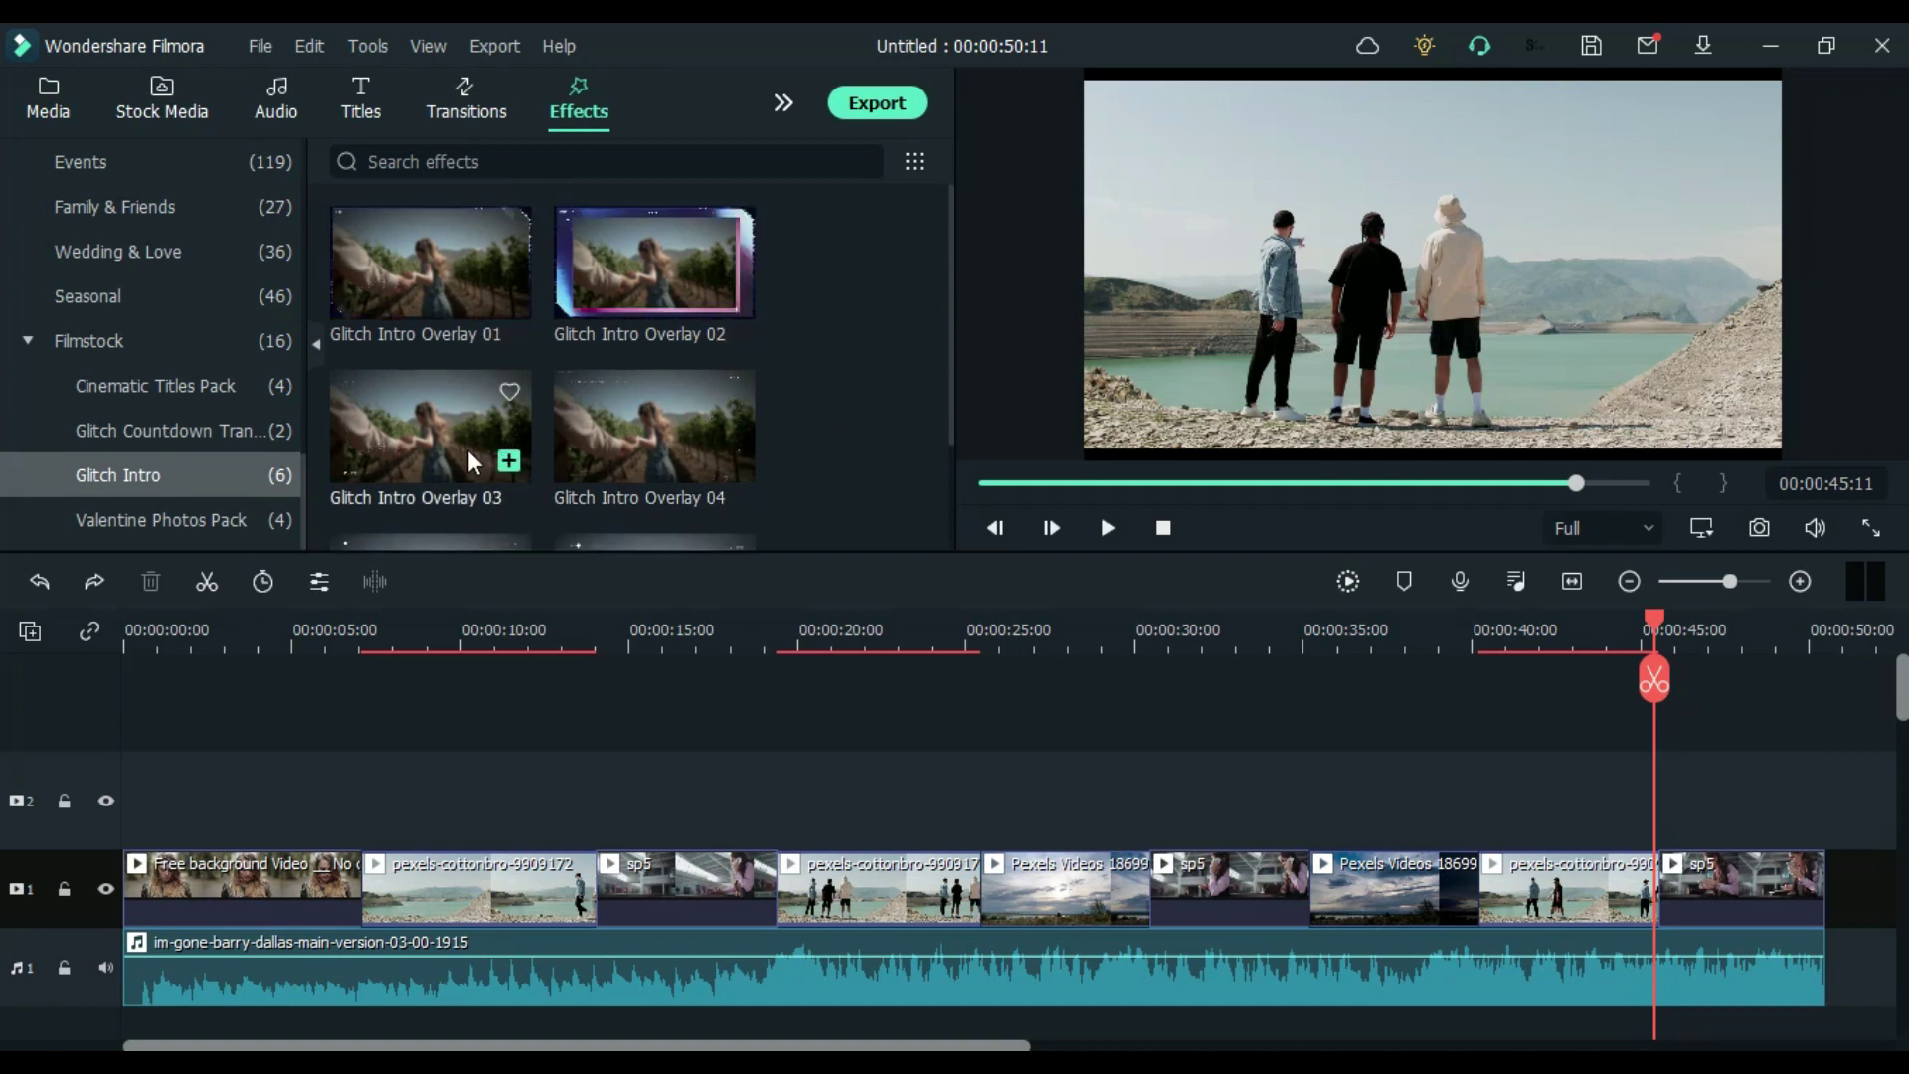
# Place Glitch Intro Overlay 03 on the second track, stretched to the end of the video
pyautogui.moveTo(467, 449); pyautogui.dragTo(193, 909)
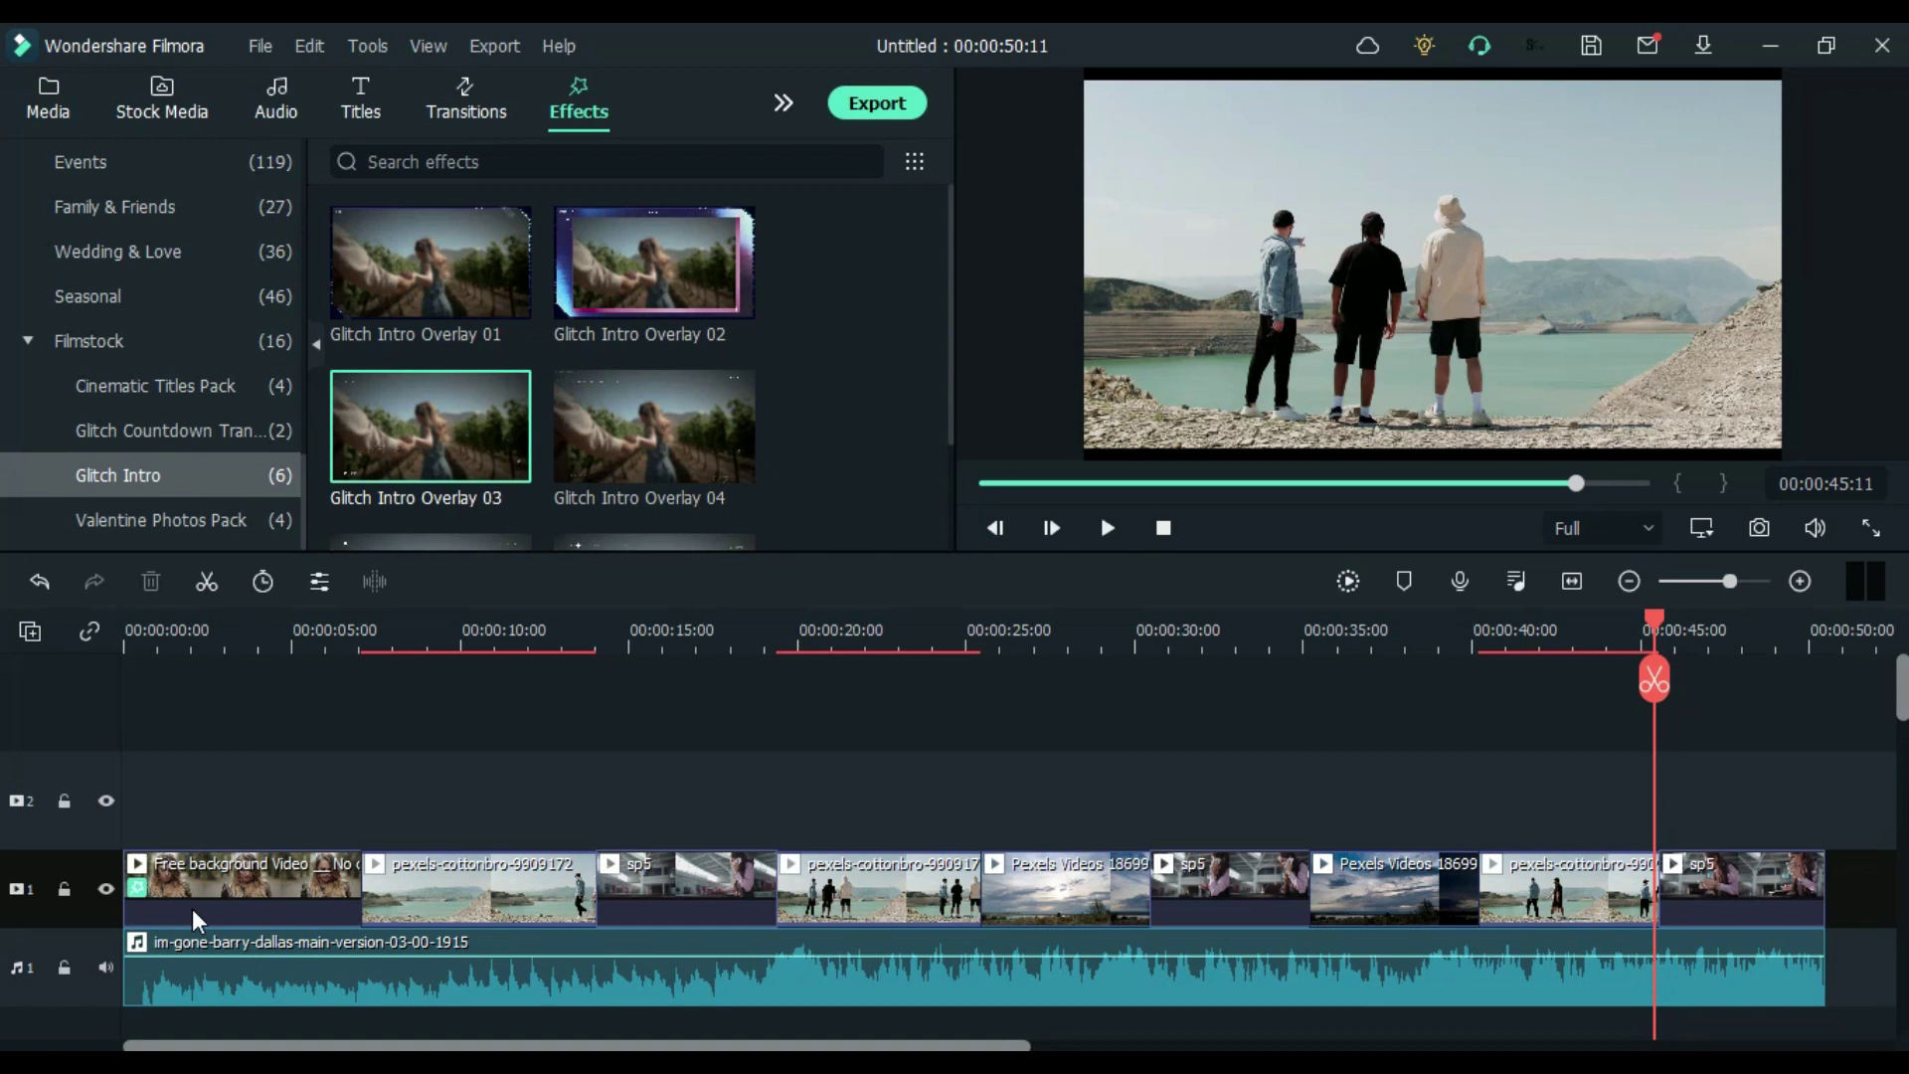
pyautogui.hotkey('ctrl', 'z')
pyautogui.moveTo(437, 437); pyautogui.dragTo(981, 822)
pyautogui.click(588, 635)
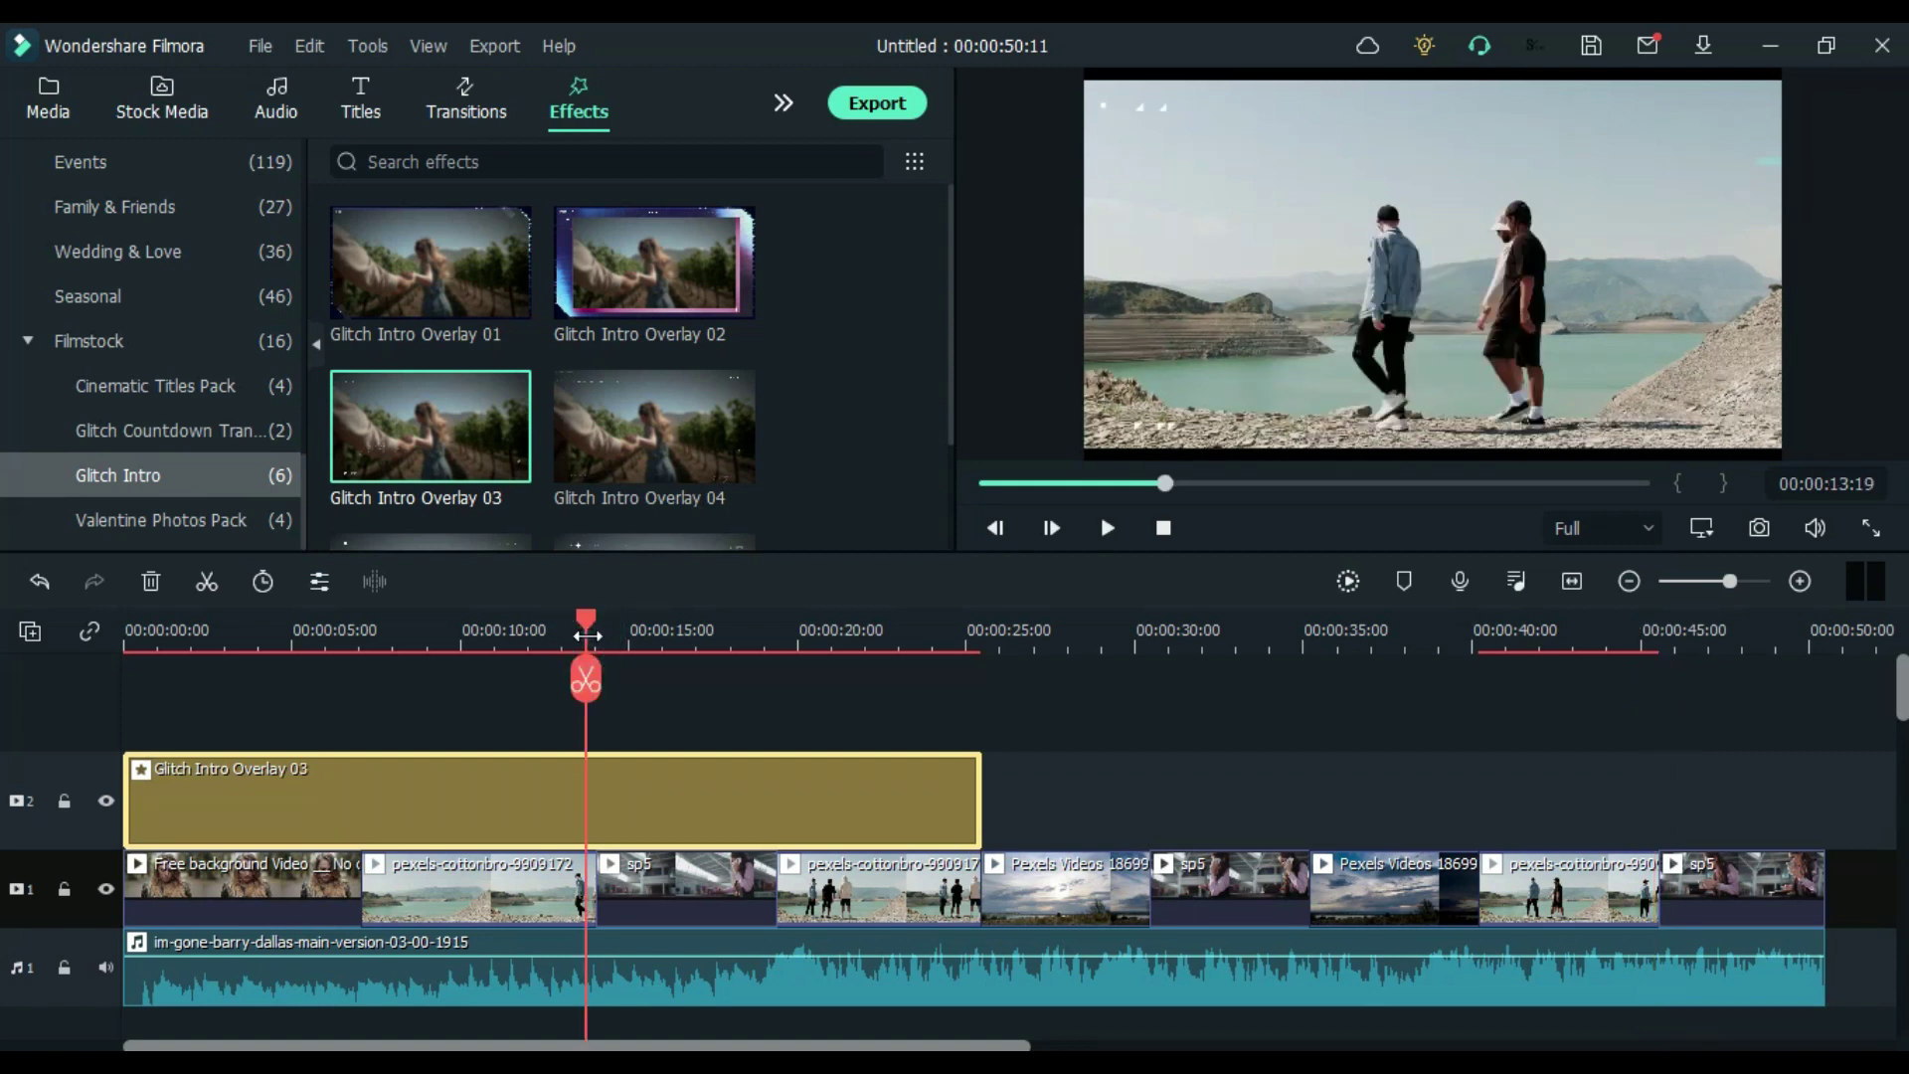
pyautogui.moveTo(991, 825); pyautogui.dragTo(1825, 825)
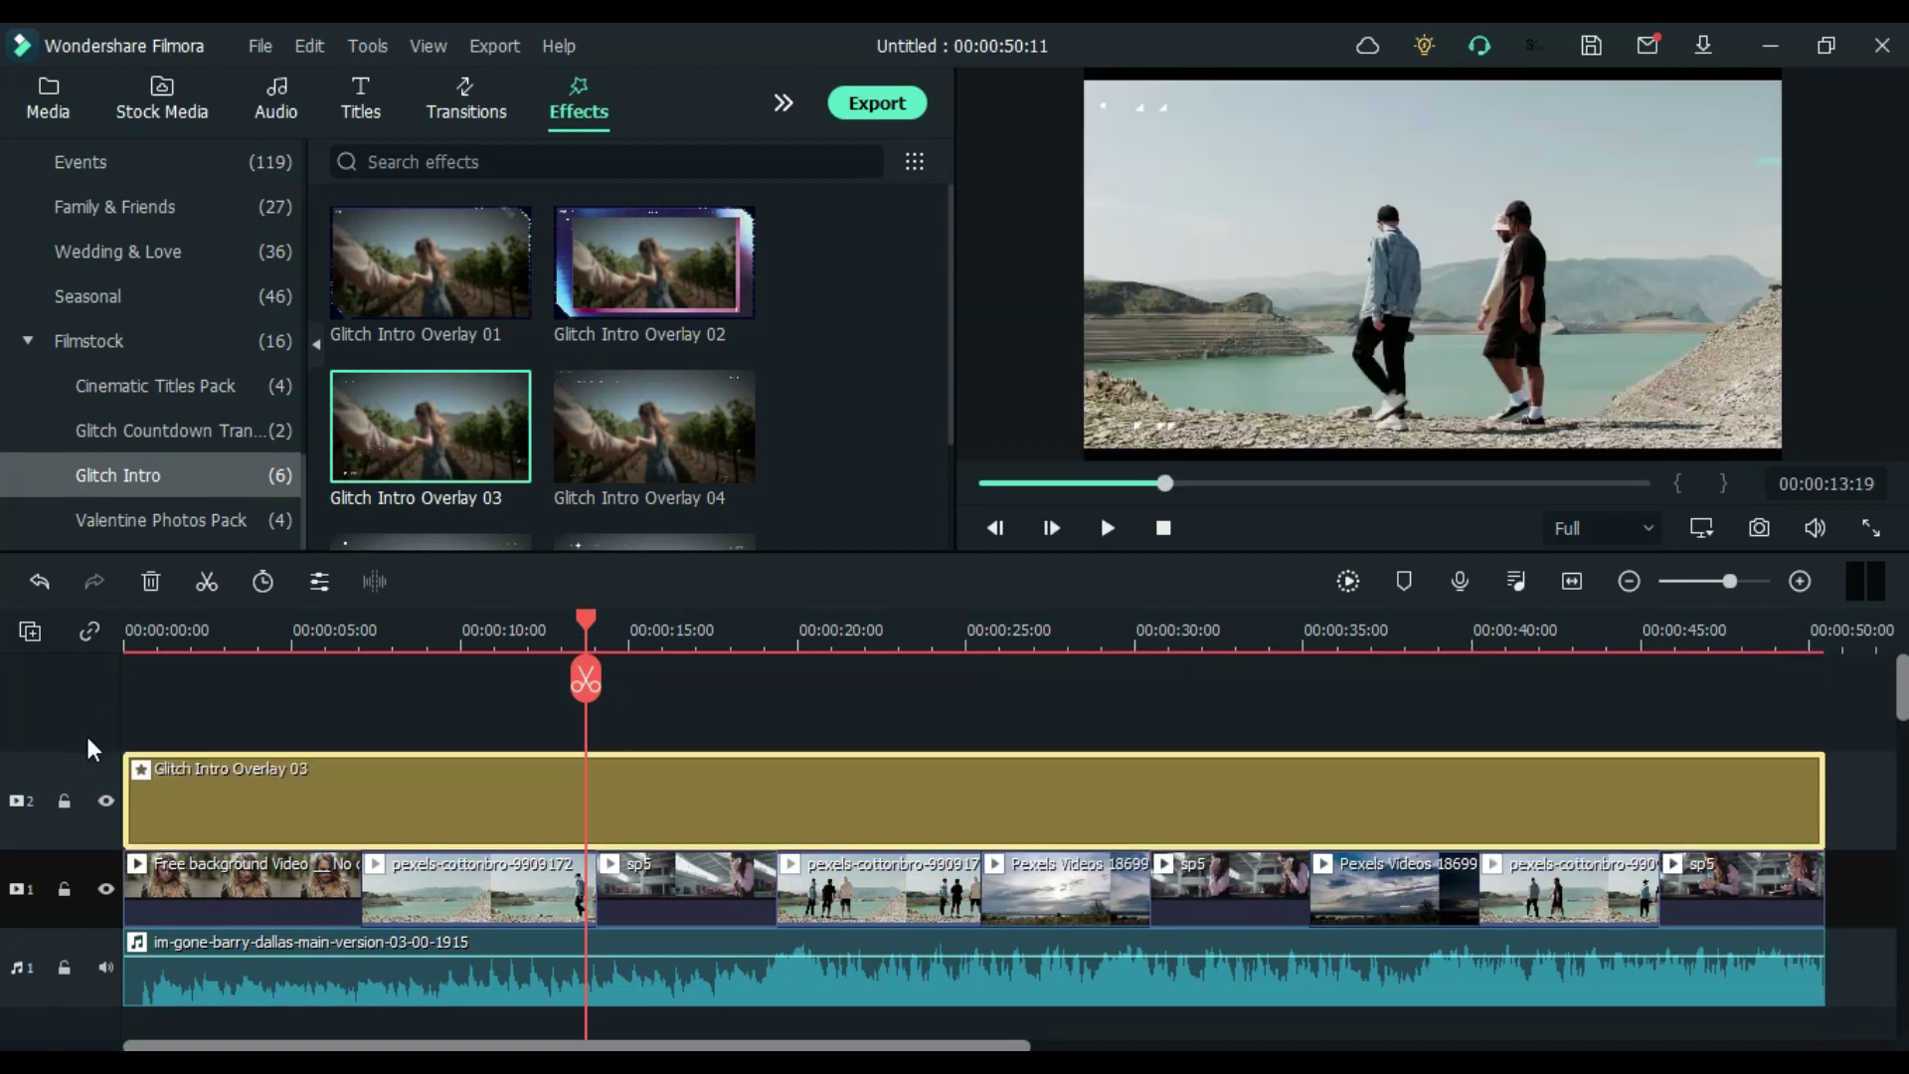
# Add Glitch Intro Overlay 04, 05 and 06 on new tracks, each extended to the video's end
pyautogui.moveTo(637, 427); pyautogui.dragTo(260, 744)
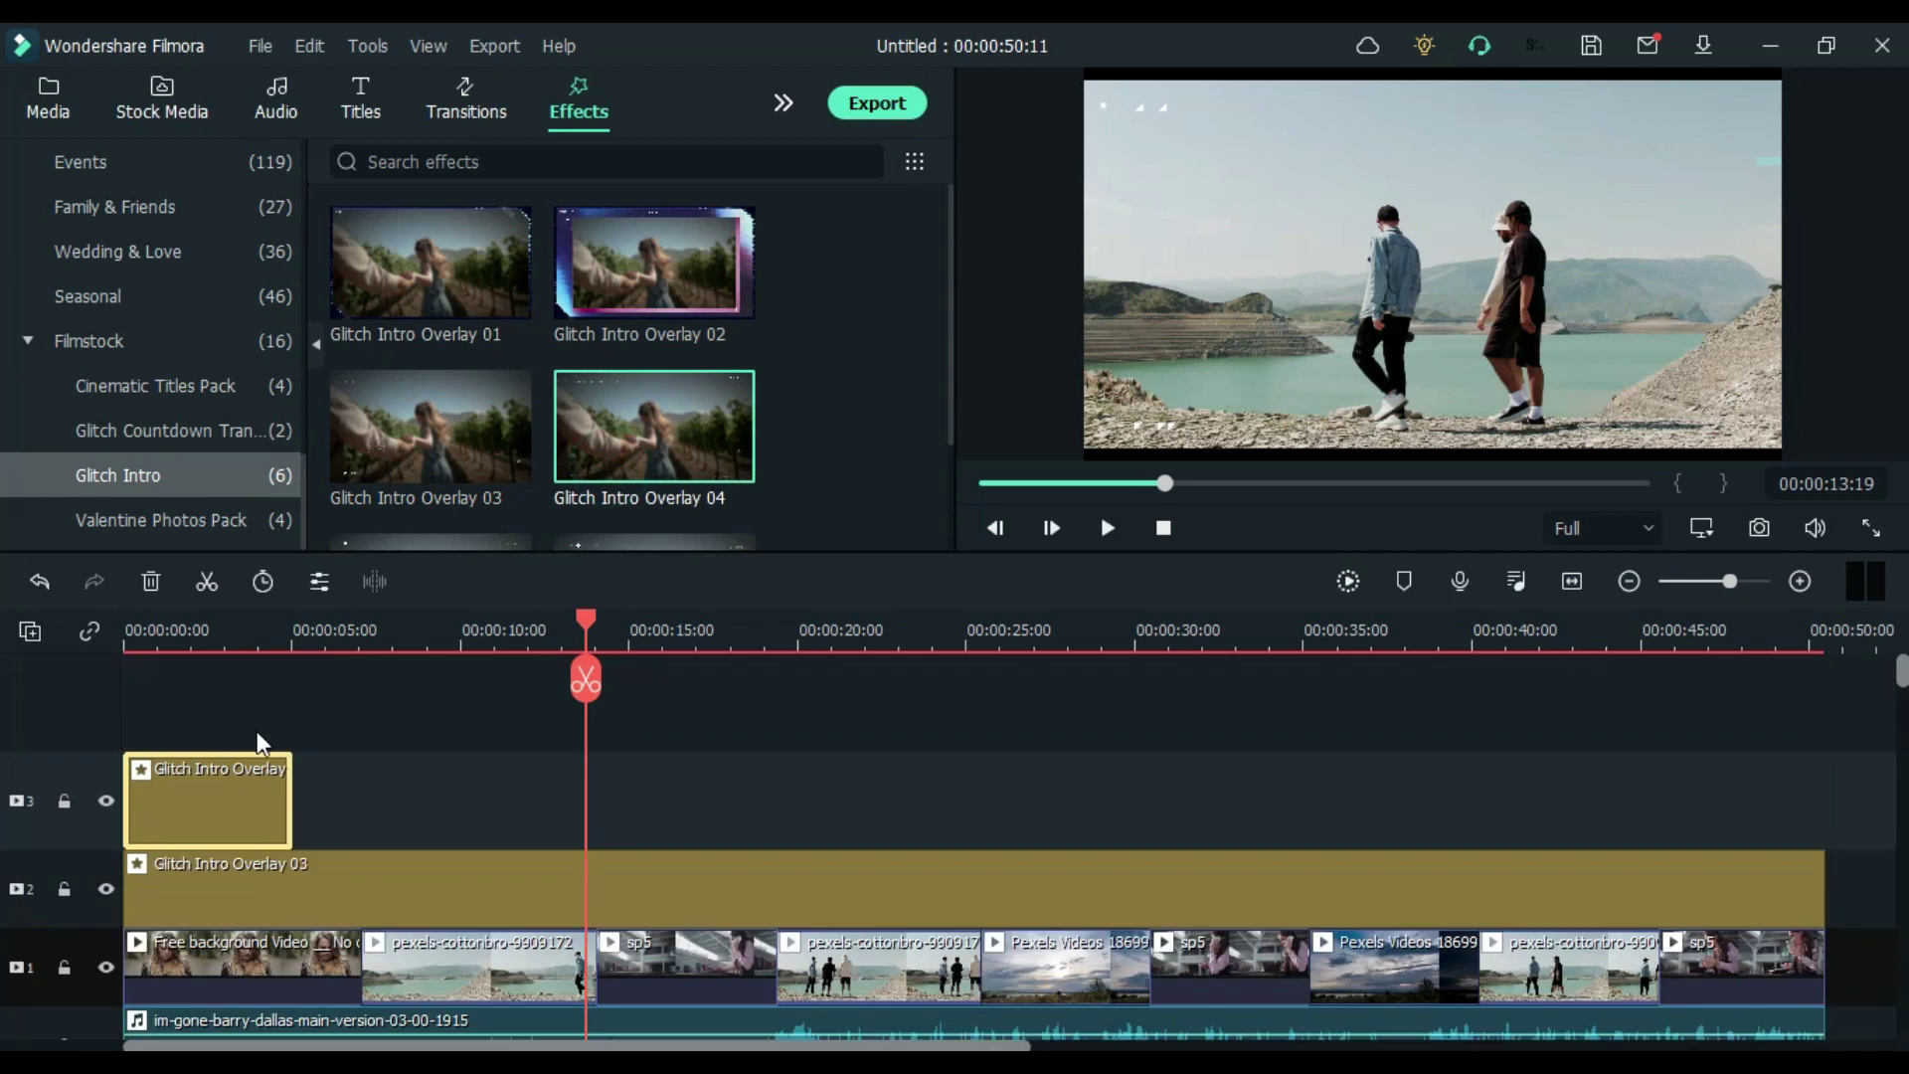
pyautogui.moveTo(298, 815); pyautogui.dragTo(1825, 903)
pyautogui.scroll(-2, 736, 467)
pyautogui.moveTo(431, 442); pyautogui.dragTo(1826, 907)
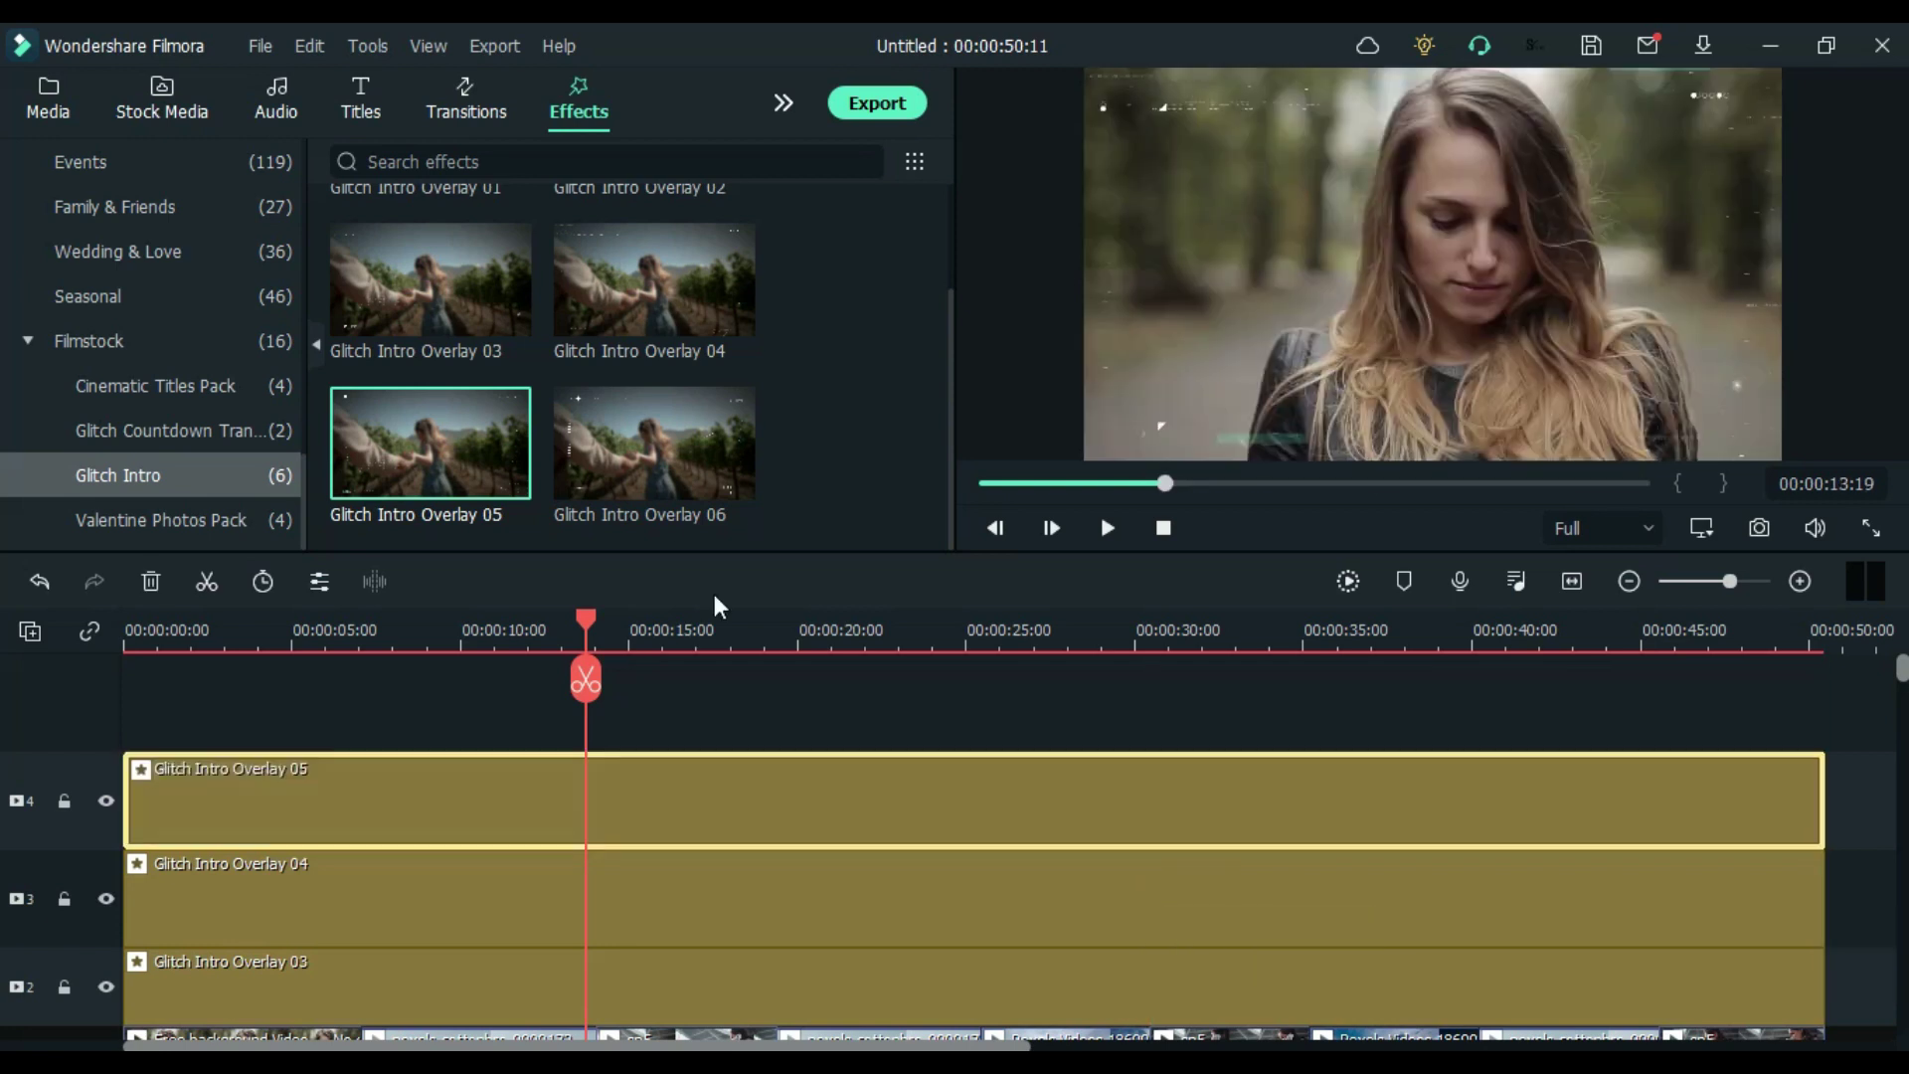
pyautogui.moveTo(641, 484); pyautogui.dragTo(275, 731)
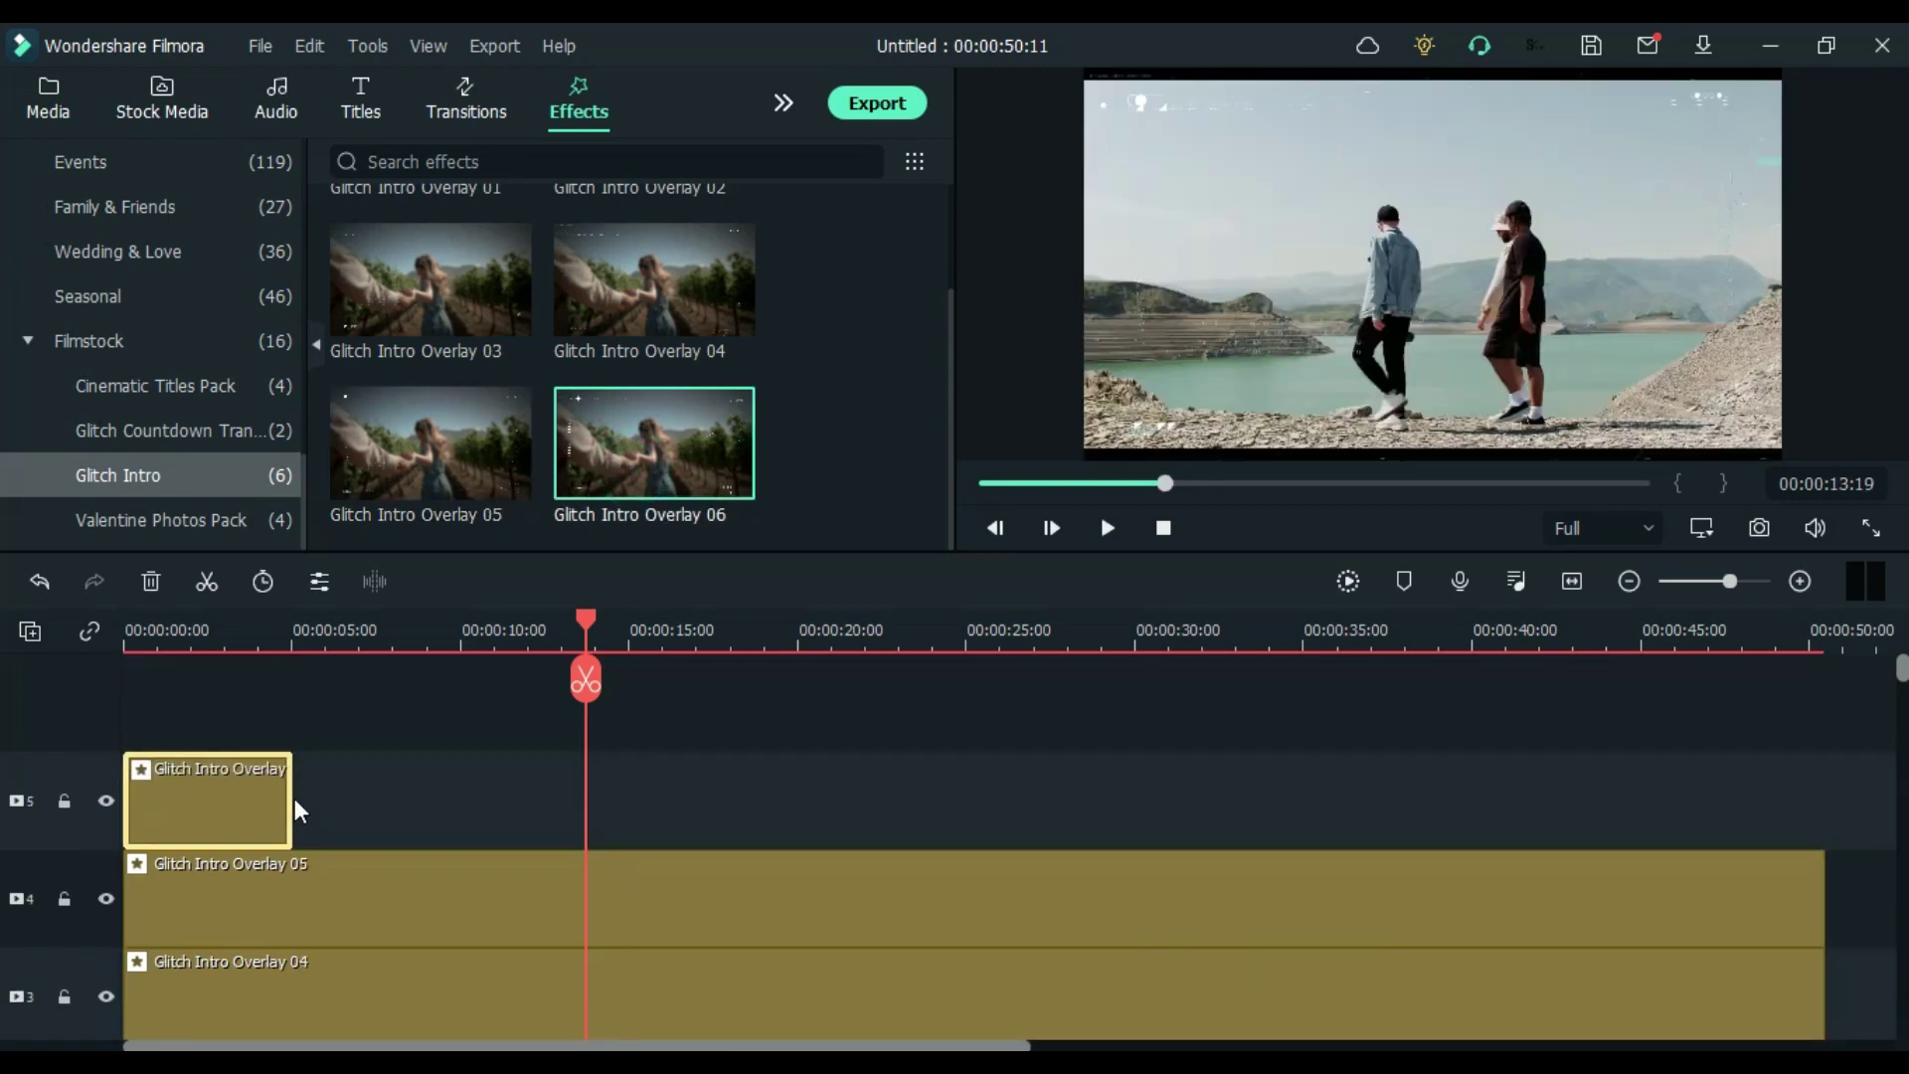
pyautogui.moveTo(290, 799)
pyautogui.mouseDown()
pyautogui.moveTo(852, 832)
pyautogui.moveTo(1901, 938)
pyautogui.moveTo(1289, 963)
pyautogui.mouseUp()
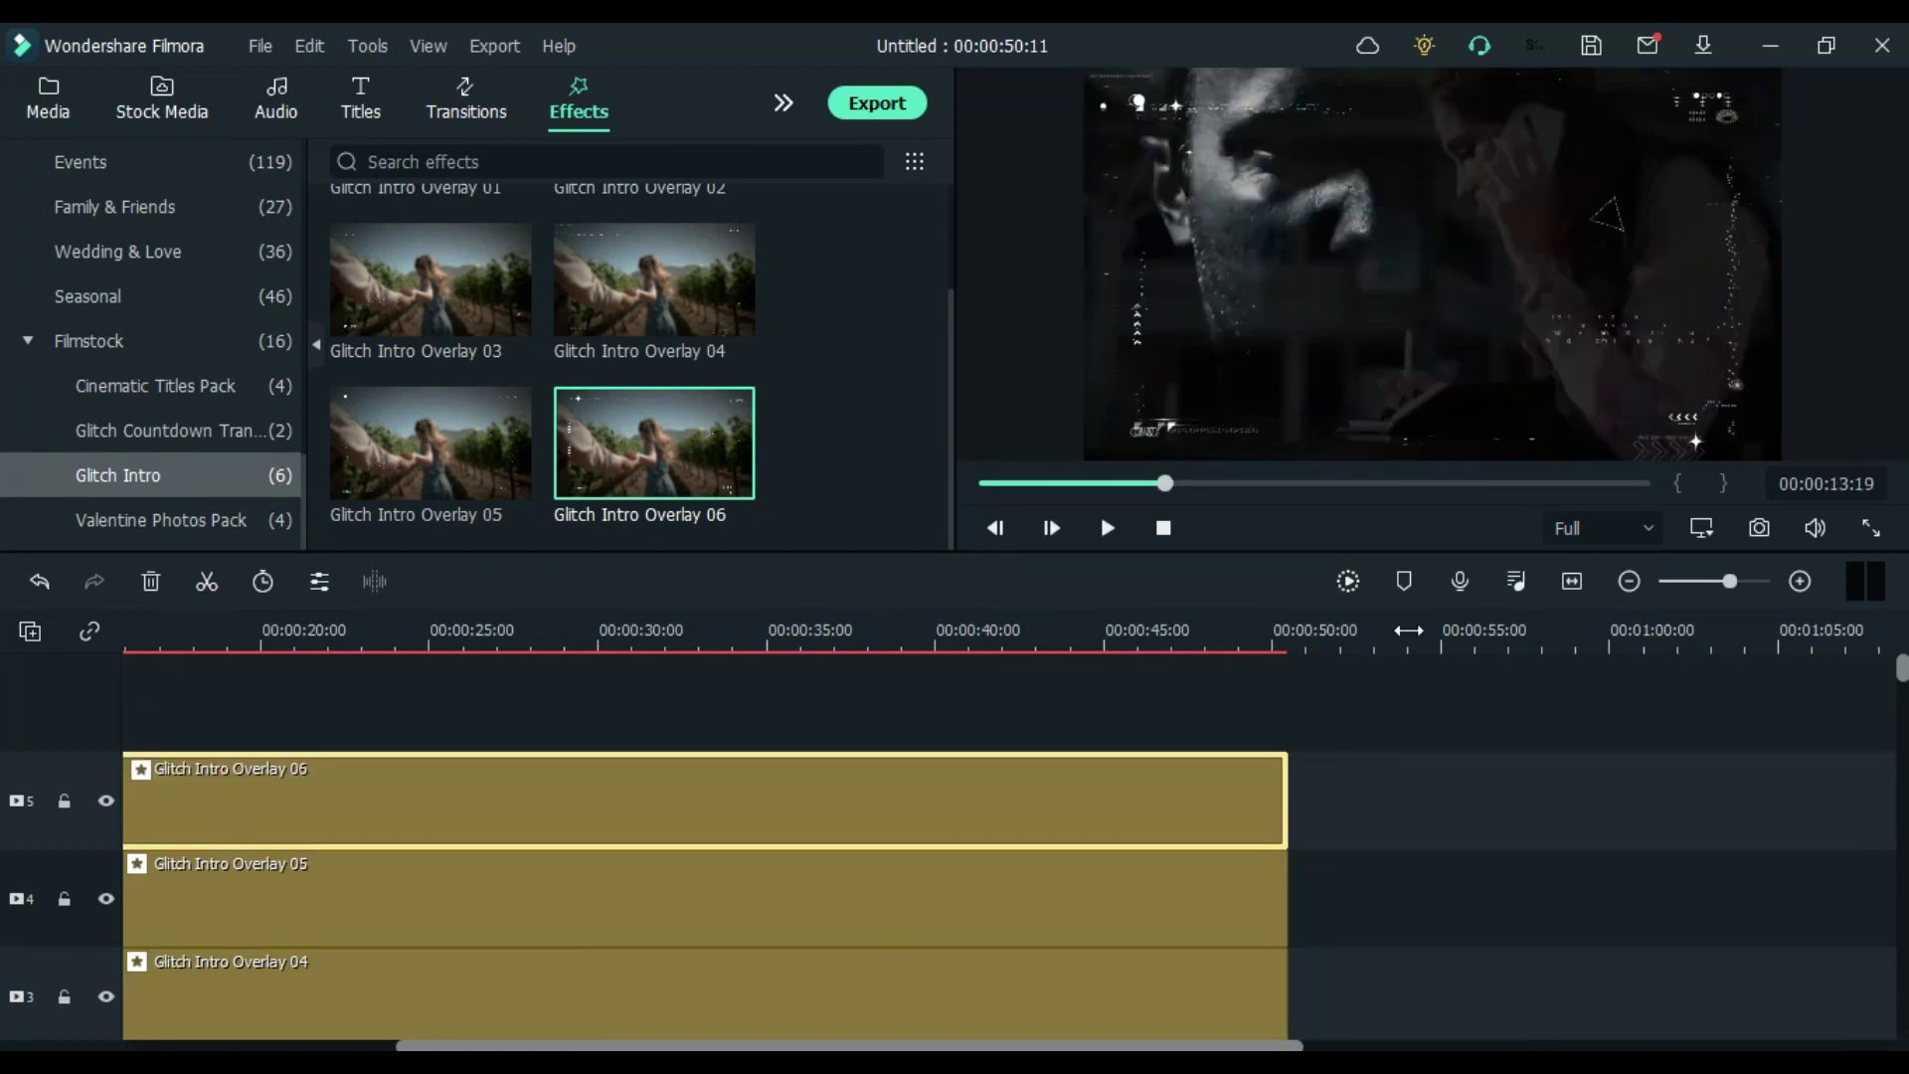
# Fit the project in view and adjust the overlay clips around the Pexels Videos 18699 clip
pyautogui.click(1572, 585)
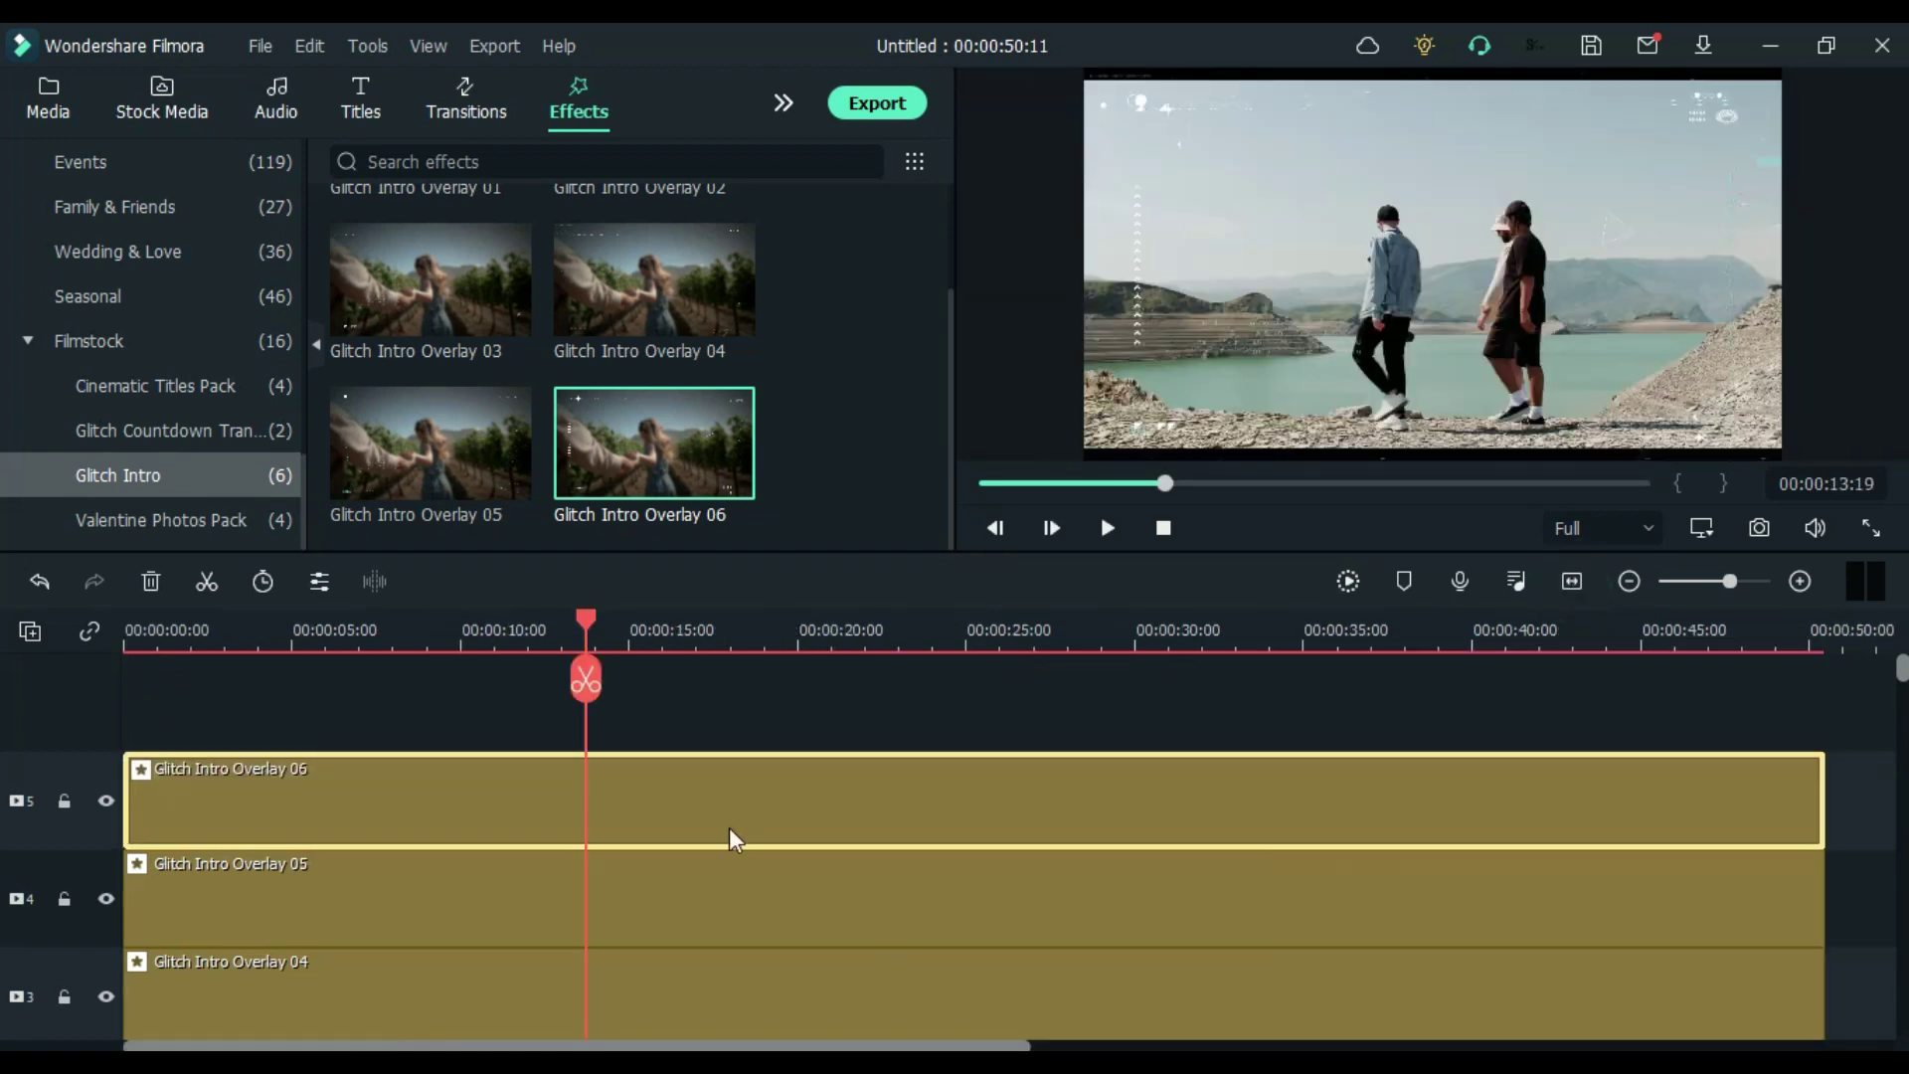
pyautogui.scroll(-2, 644, 792)
pyautogui.scroll(1, 524, 362)
pyautogui.moveTo(511, 348); pyautogui.dragTo(432, 930)
pyautogui.moveTo(866, 566); pyautogui.dragTo(1064, 923)
pyautogui.scroll(1, 994, 845)
pyautogui.moveTo(1651, 1042); pyautogui.dragTo(1730, 825)
pyautogui.scroll(3, 974, 845)
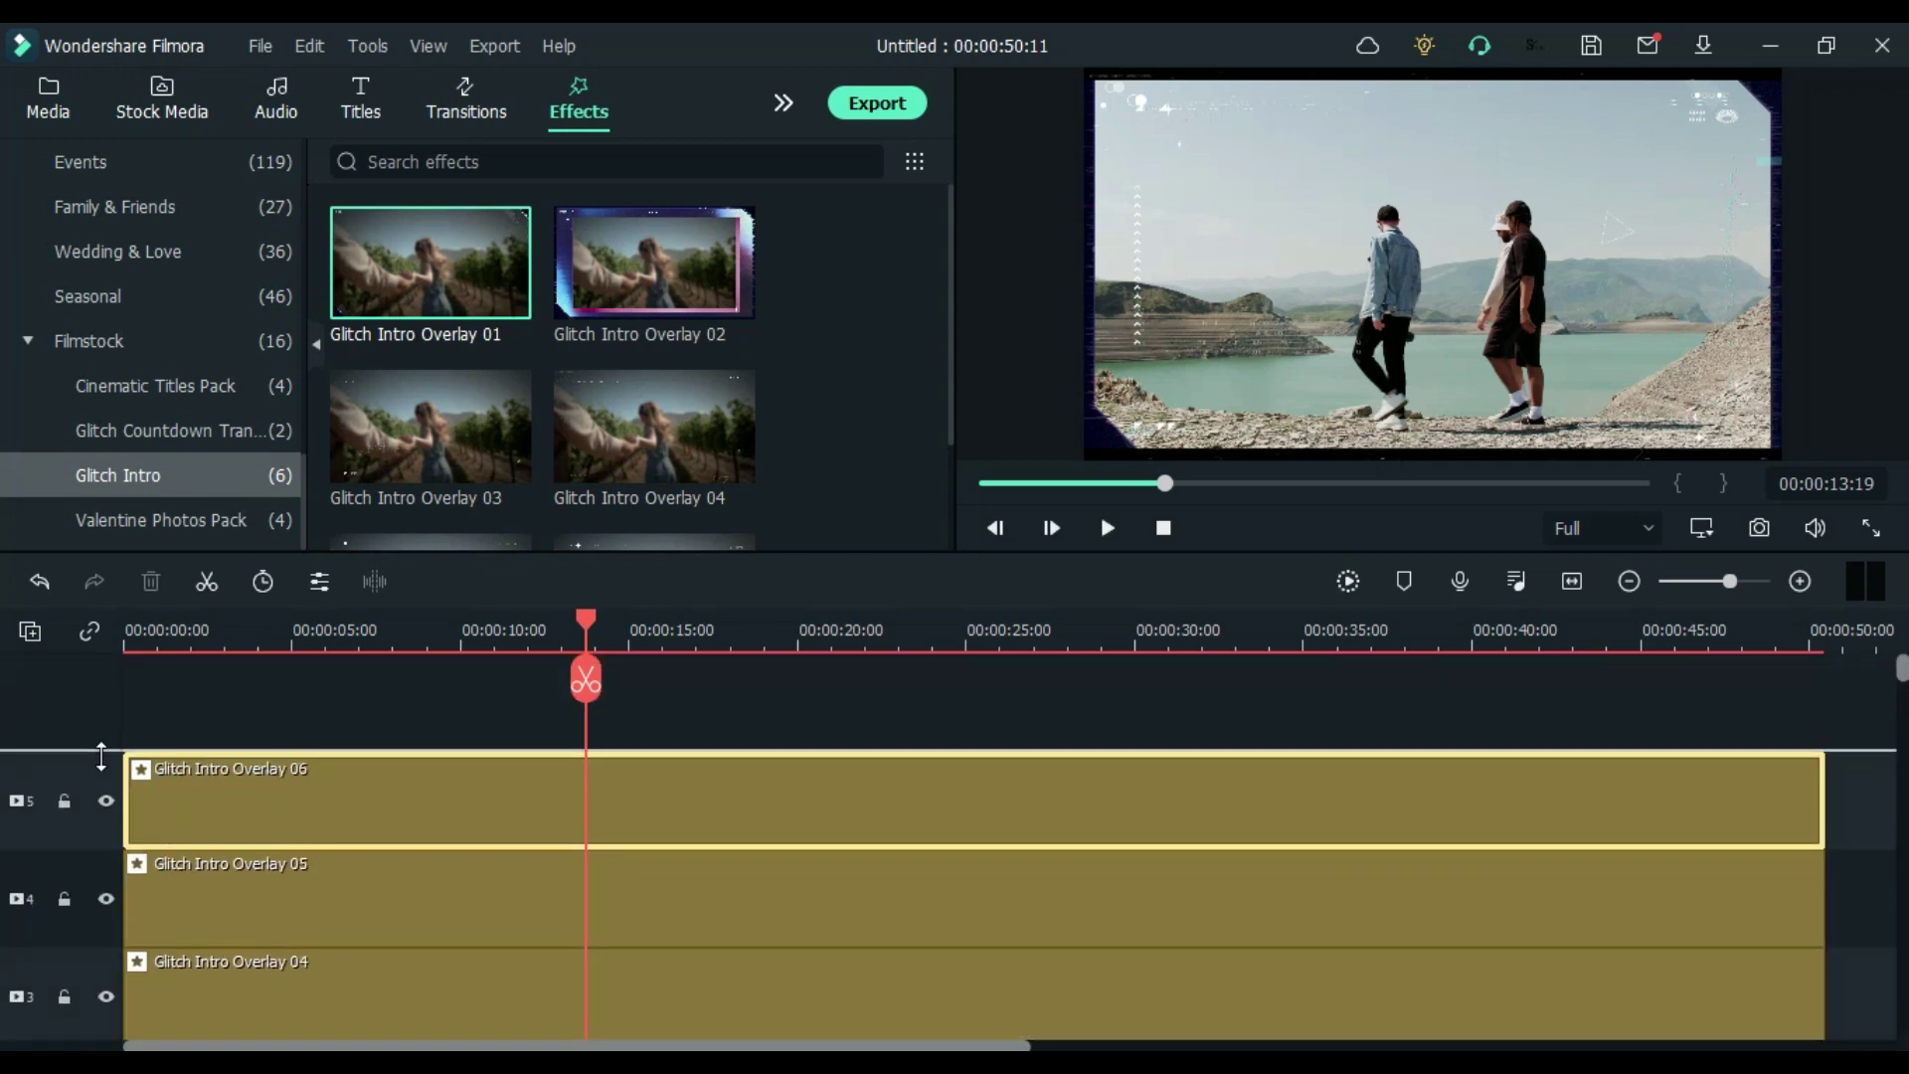
# Shorten the heights of tracks 3, 4 and 5
pyautogui.moveTo(96, 848); pyautogui.dragTo(95, 827)
pyautogui.click(91, 833)
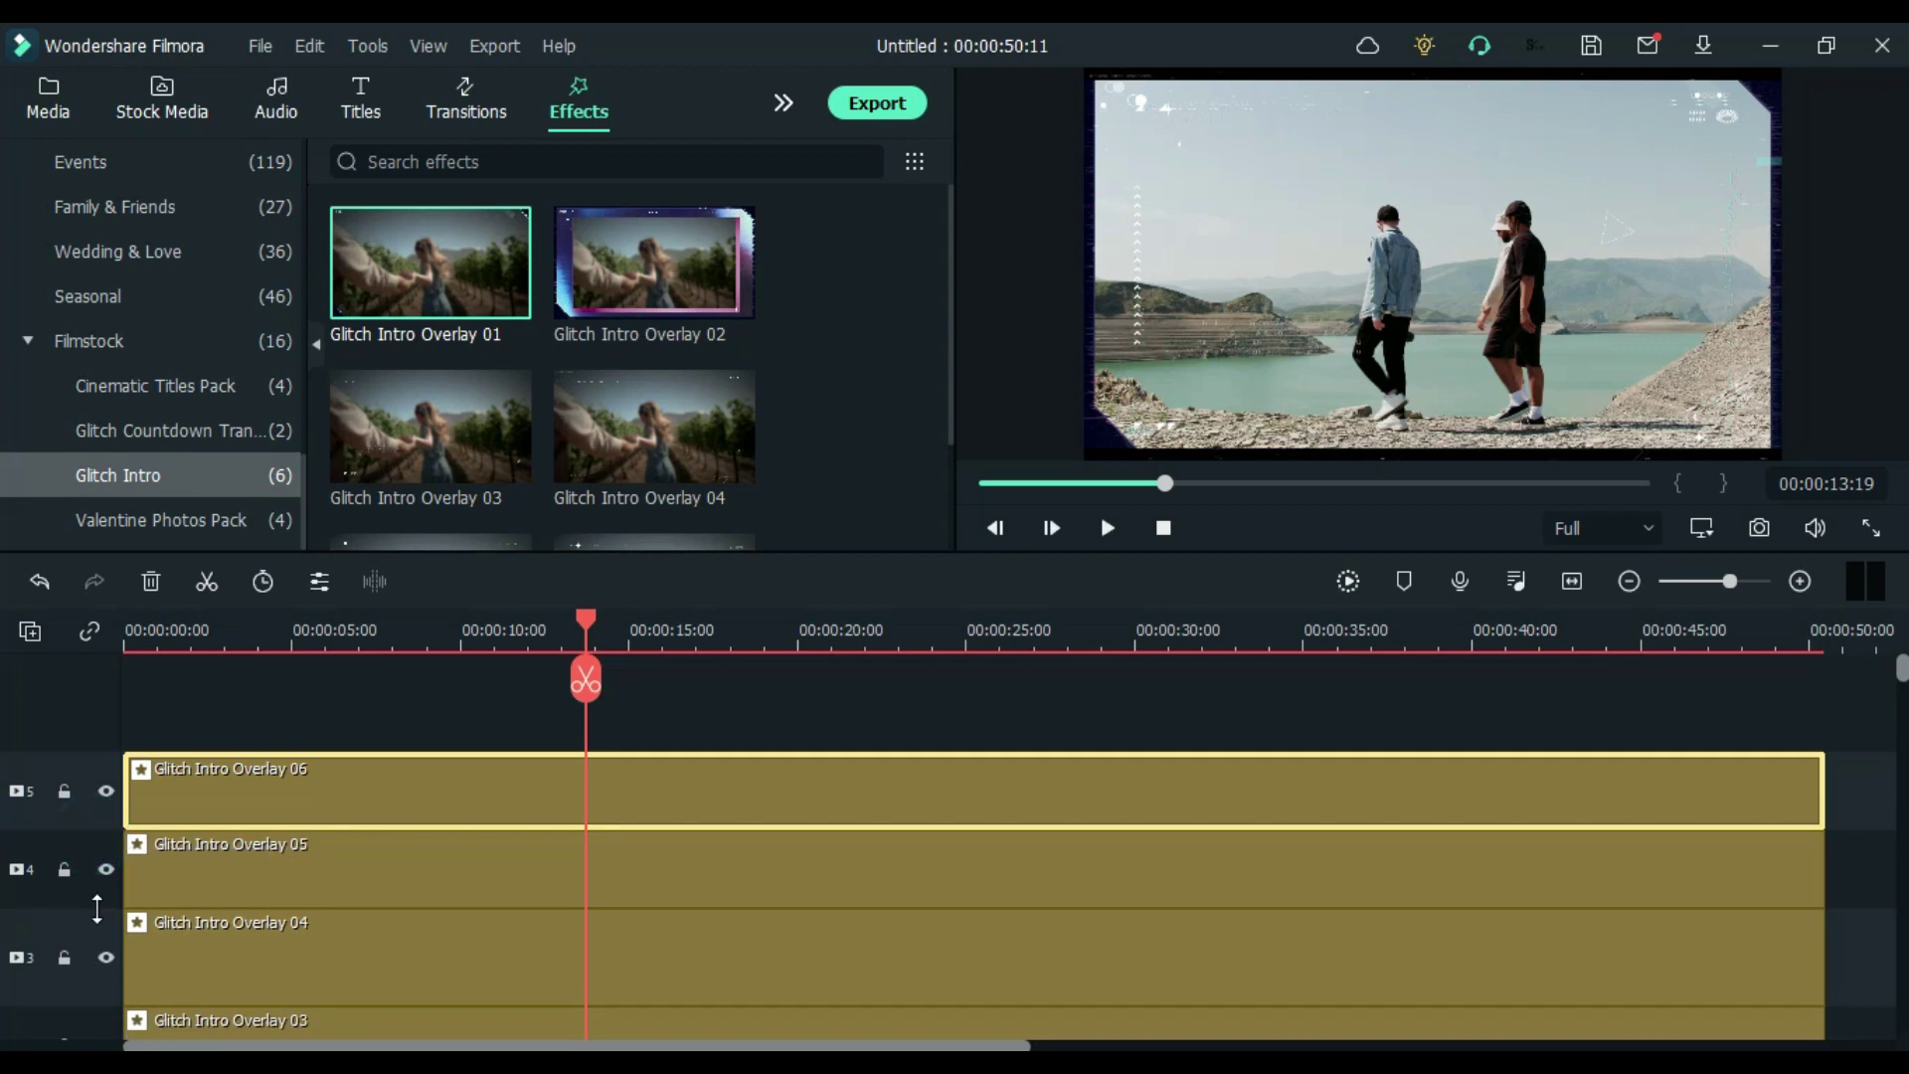
pyautogui.click(96, 909)
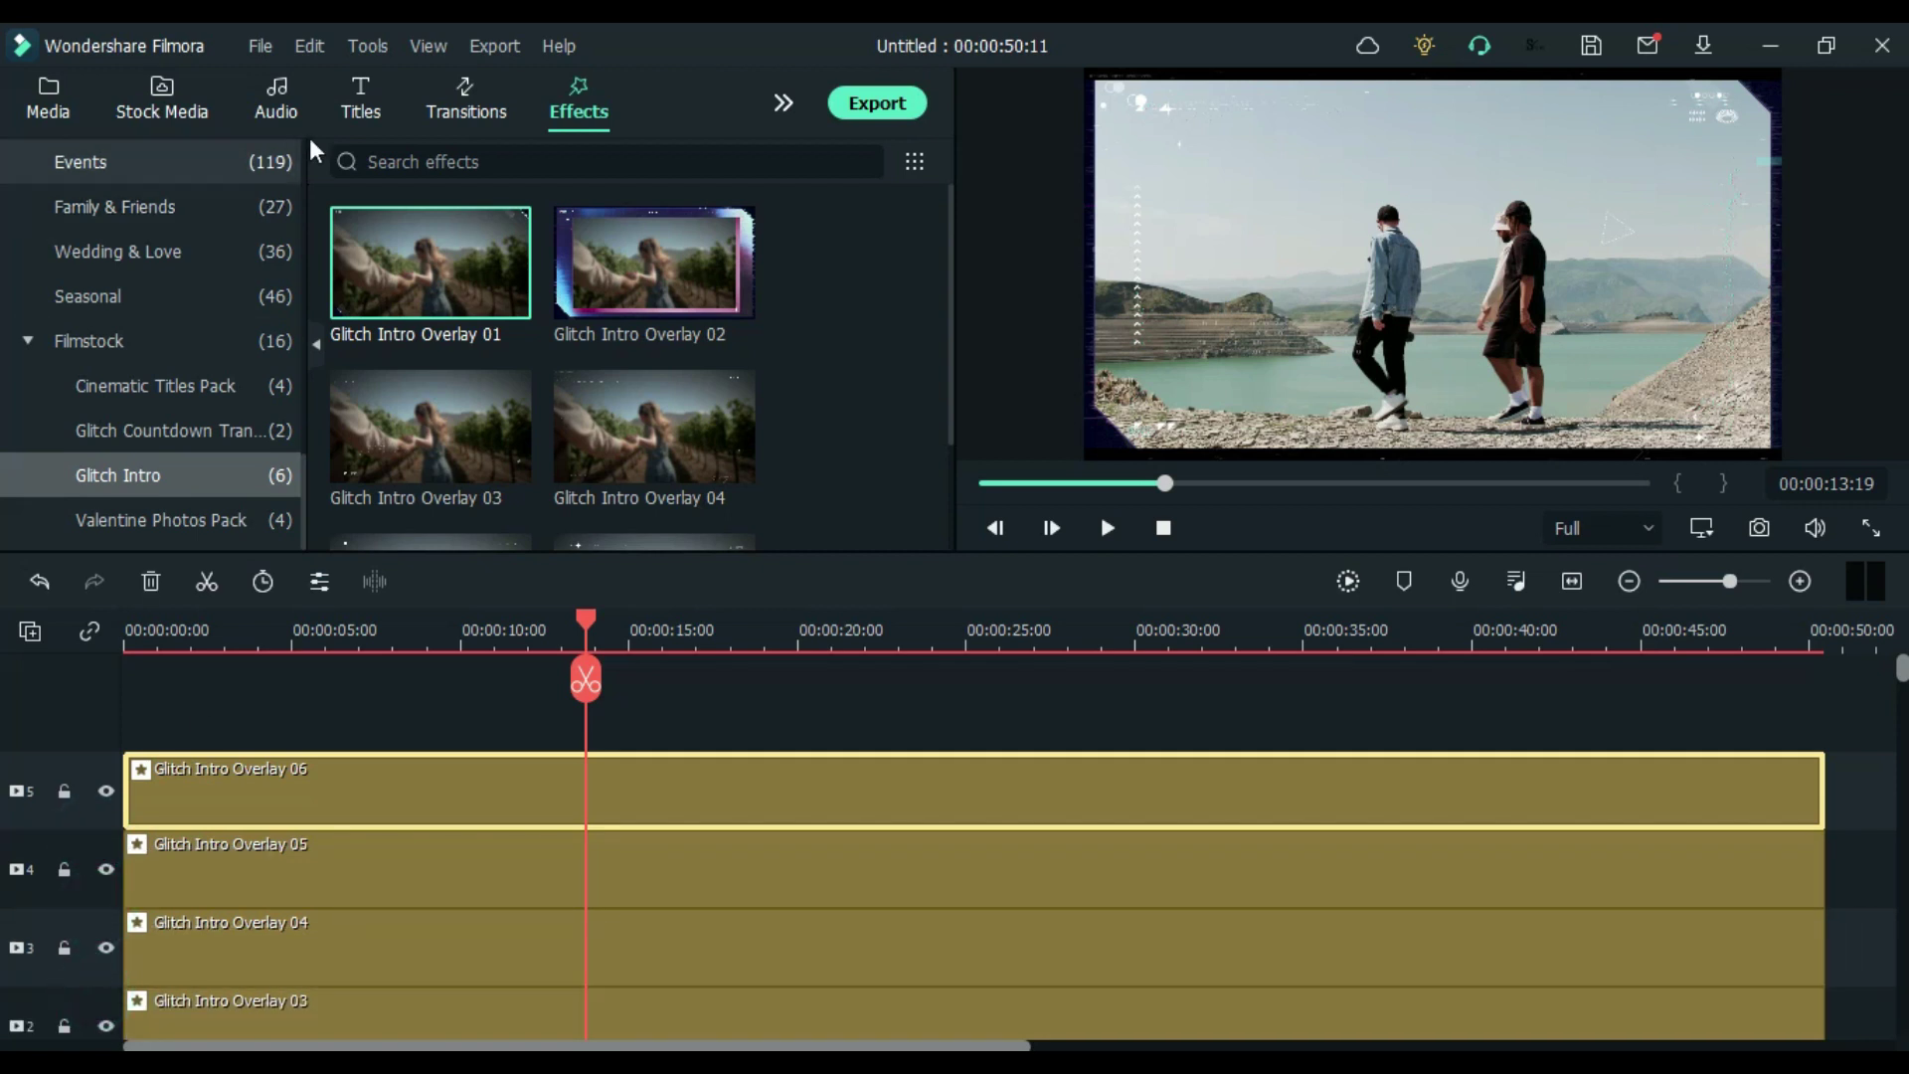
# Show the Filmstock Glitch Intro collection in the Titles library
pyautogui.click(362, 112)
pyautogui.scroll(-10, 140, 477)
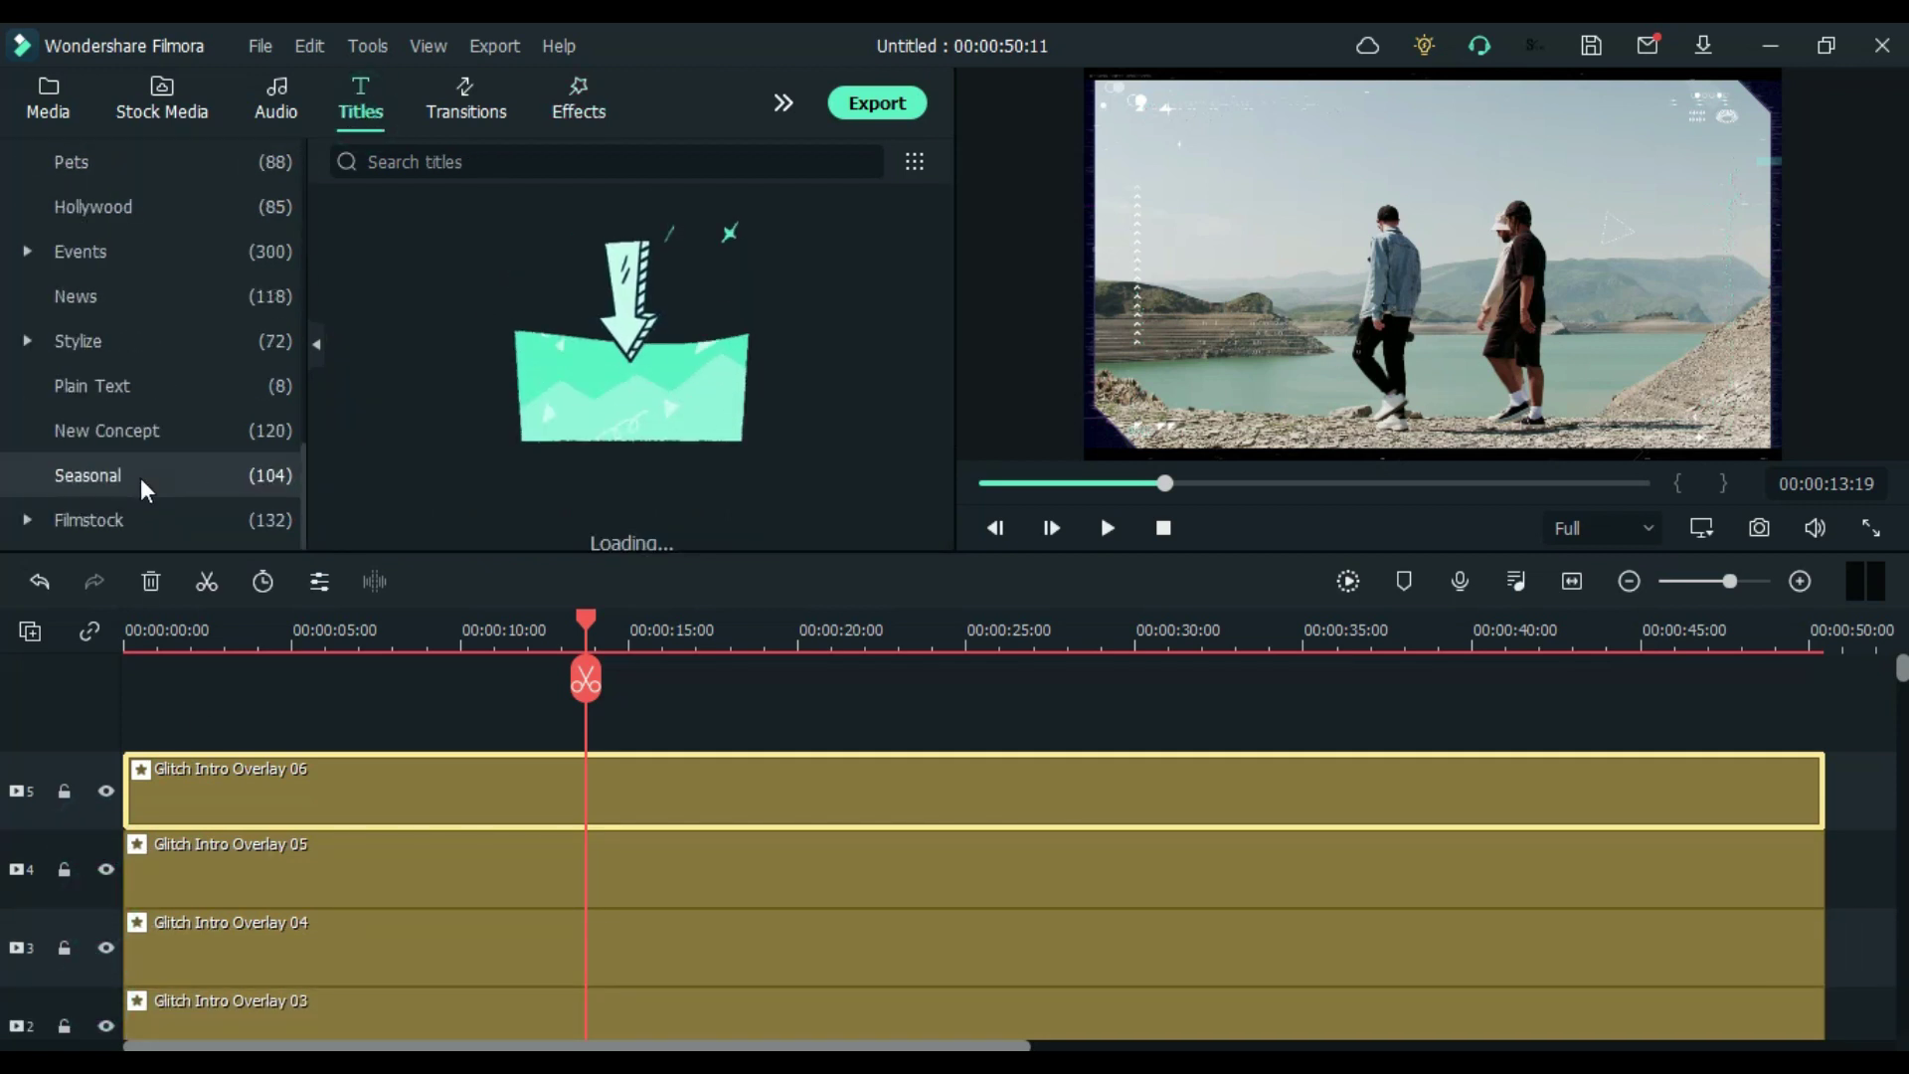
pyautogui.click(39, 519)
pyautogui.scroll(-5, 100, 487)
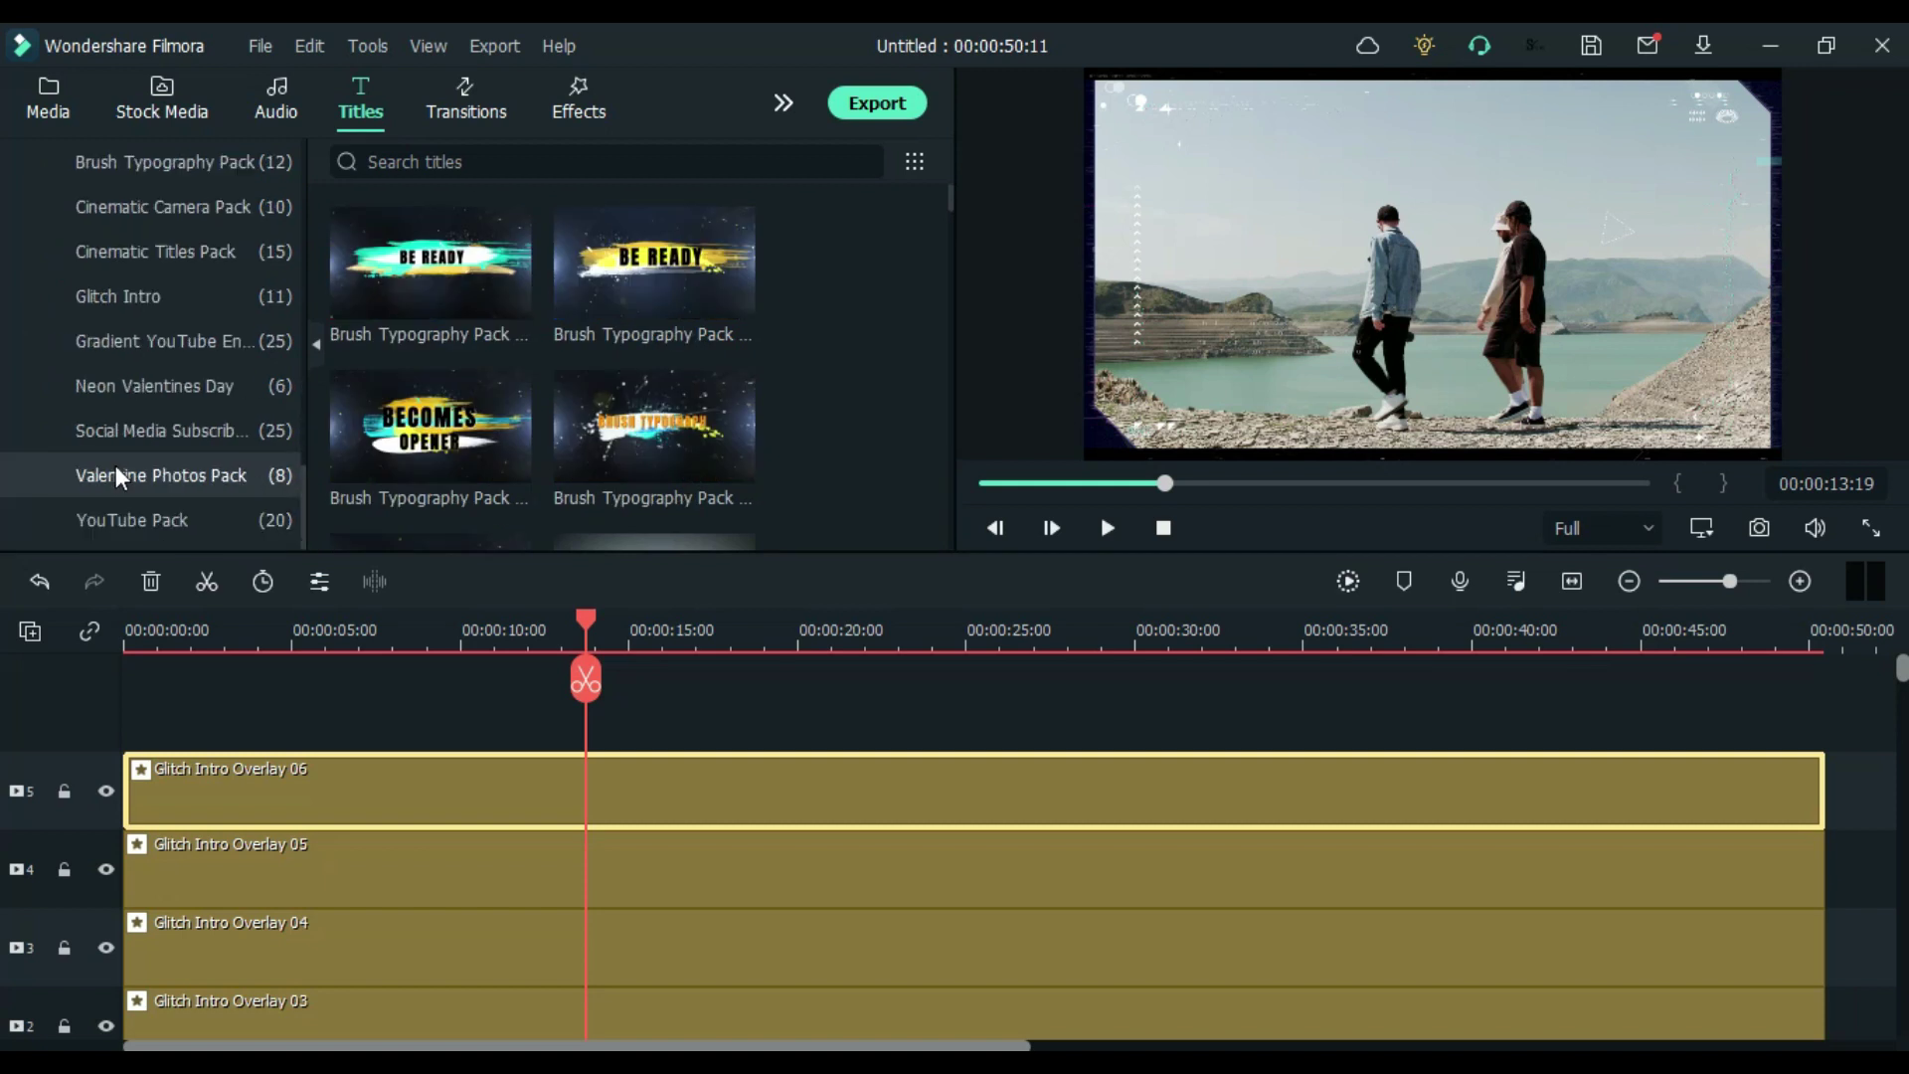
pyautogui.click(178, 300)
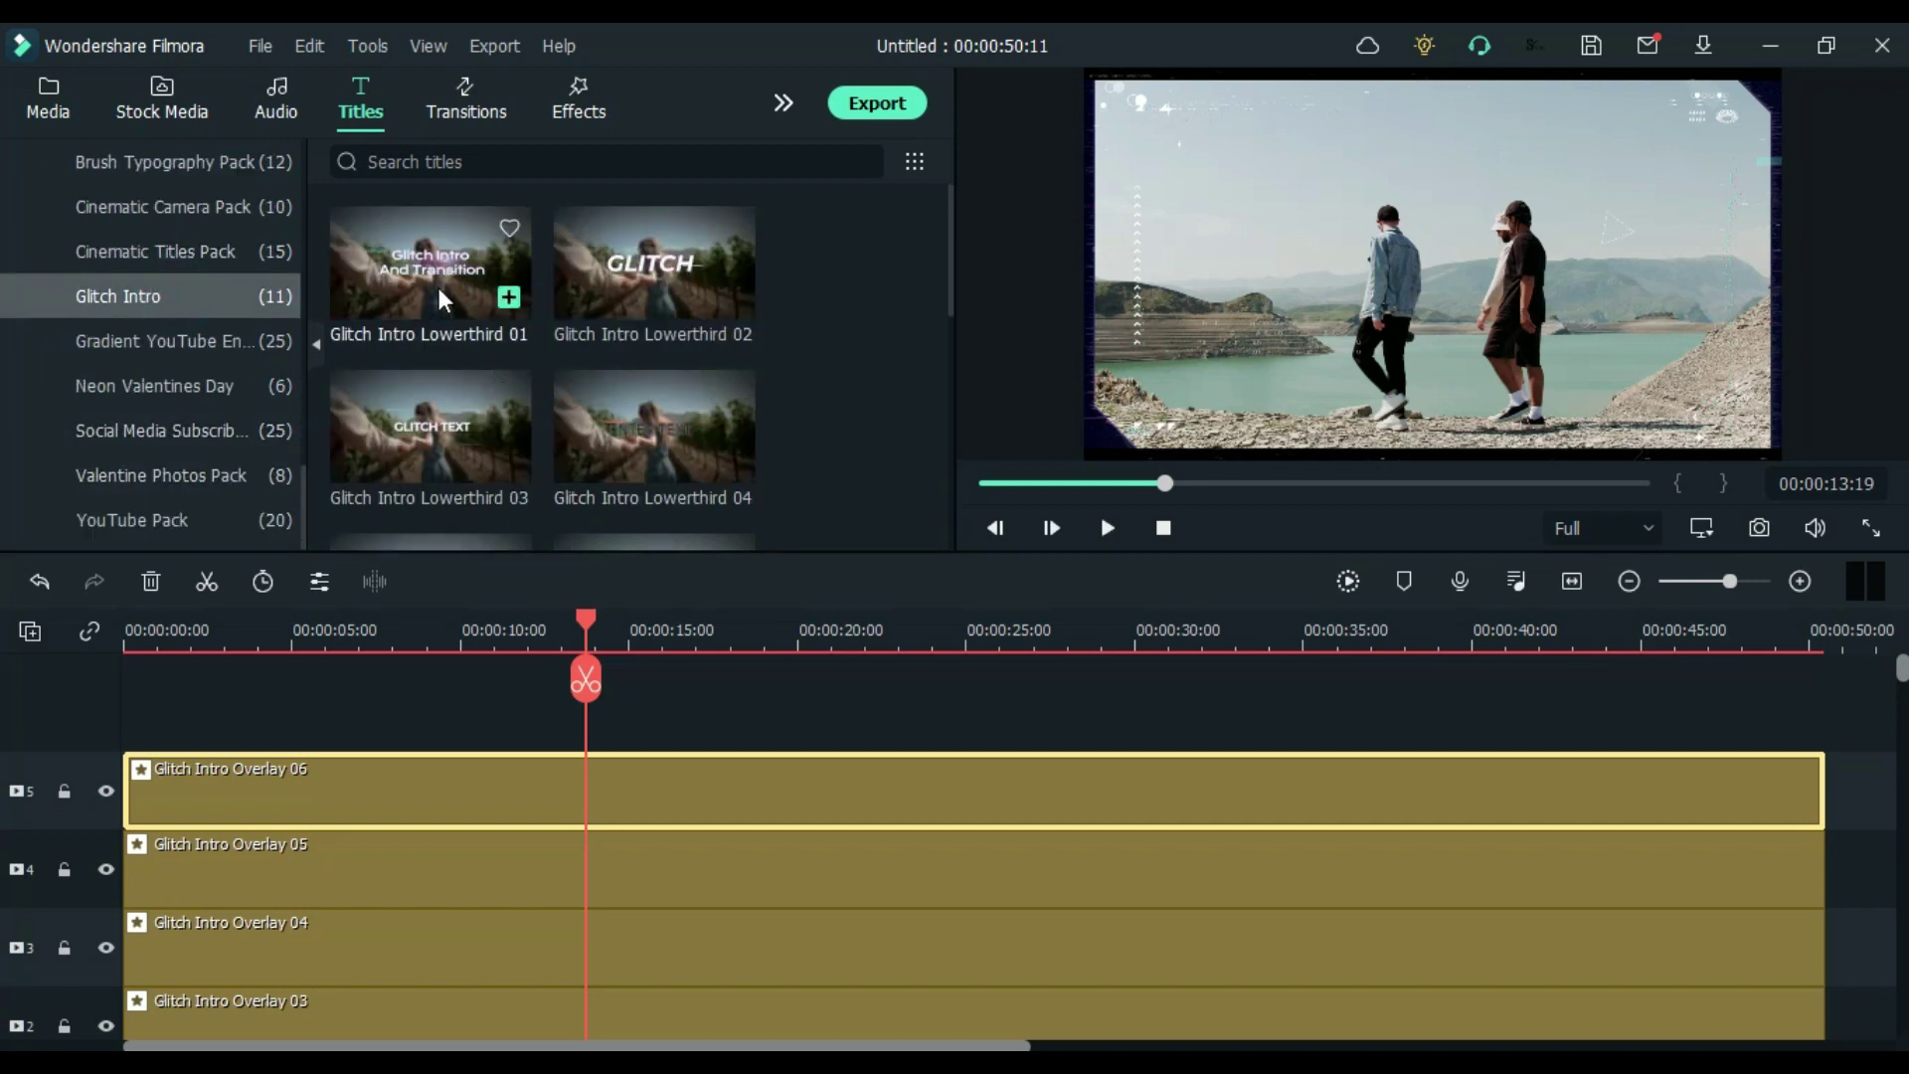
# Place Glitch Intro Lowerthird 01, 03 and 05 on a new track near 5, 22 and 40 seconds
pyautogui.moveTo(440, 299); pyautogui.dragTo(302, 745)
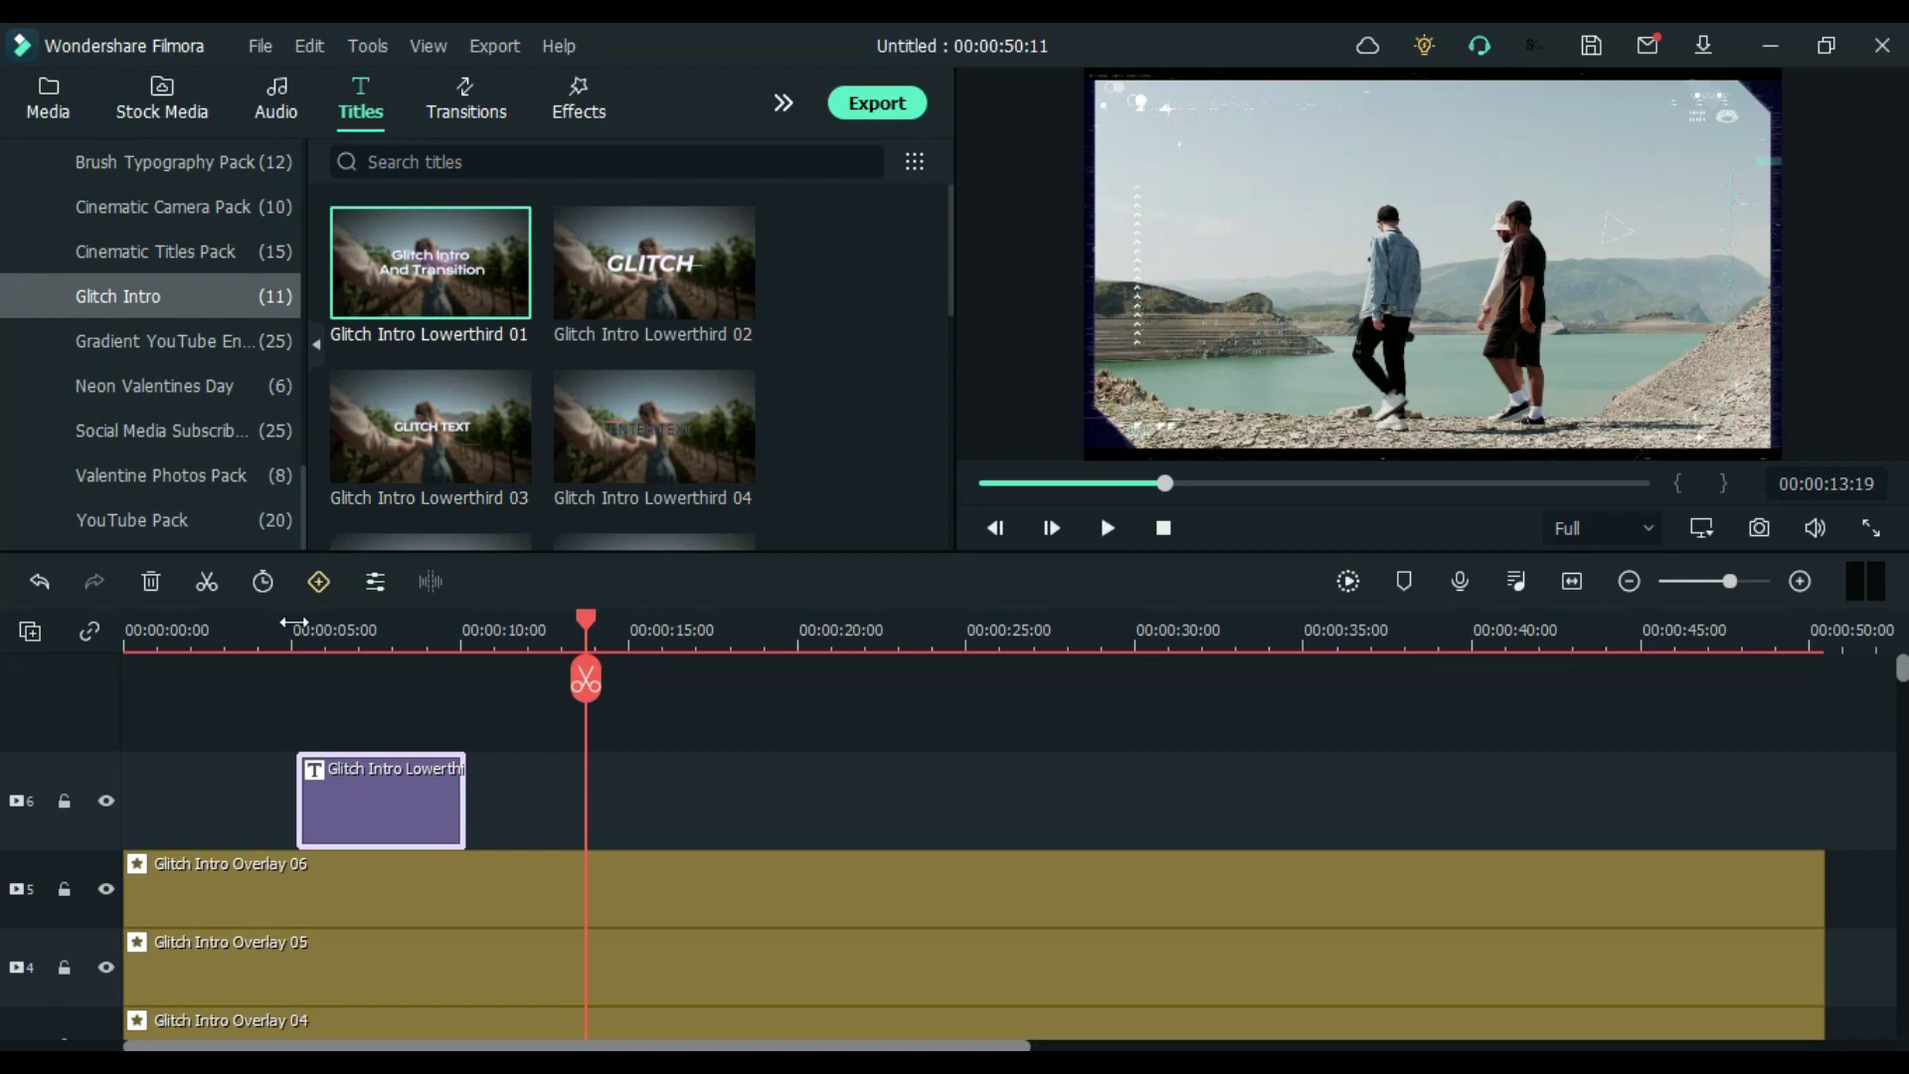
pyautogui.moveTo(293, 623); pyautogui.dragTo(366, 633)
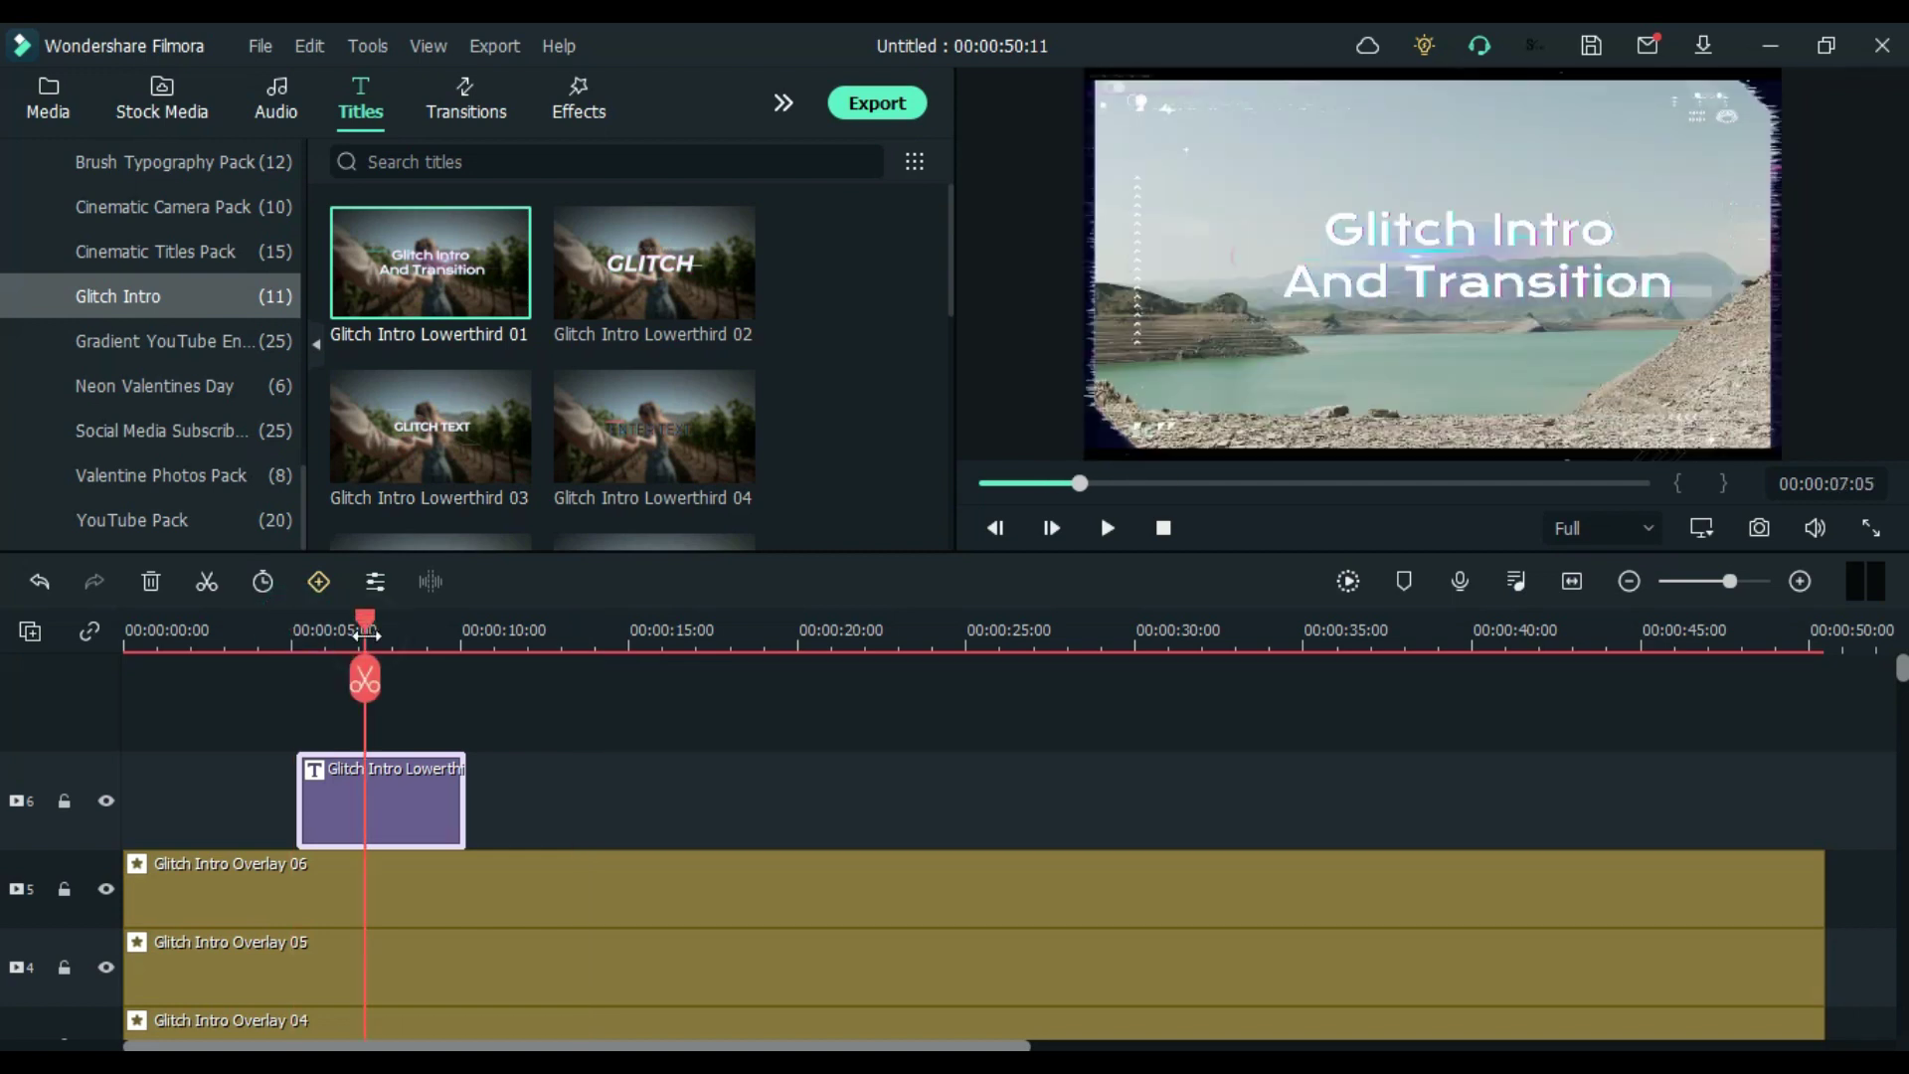
pyautogui.moveTo(433, 463); pyautogui.dragTo(861, 811)
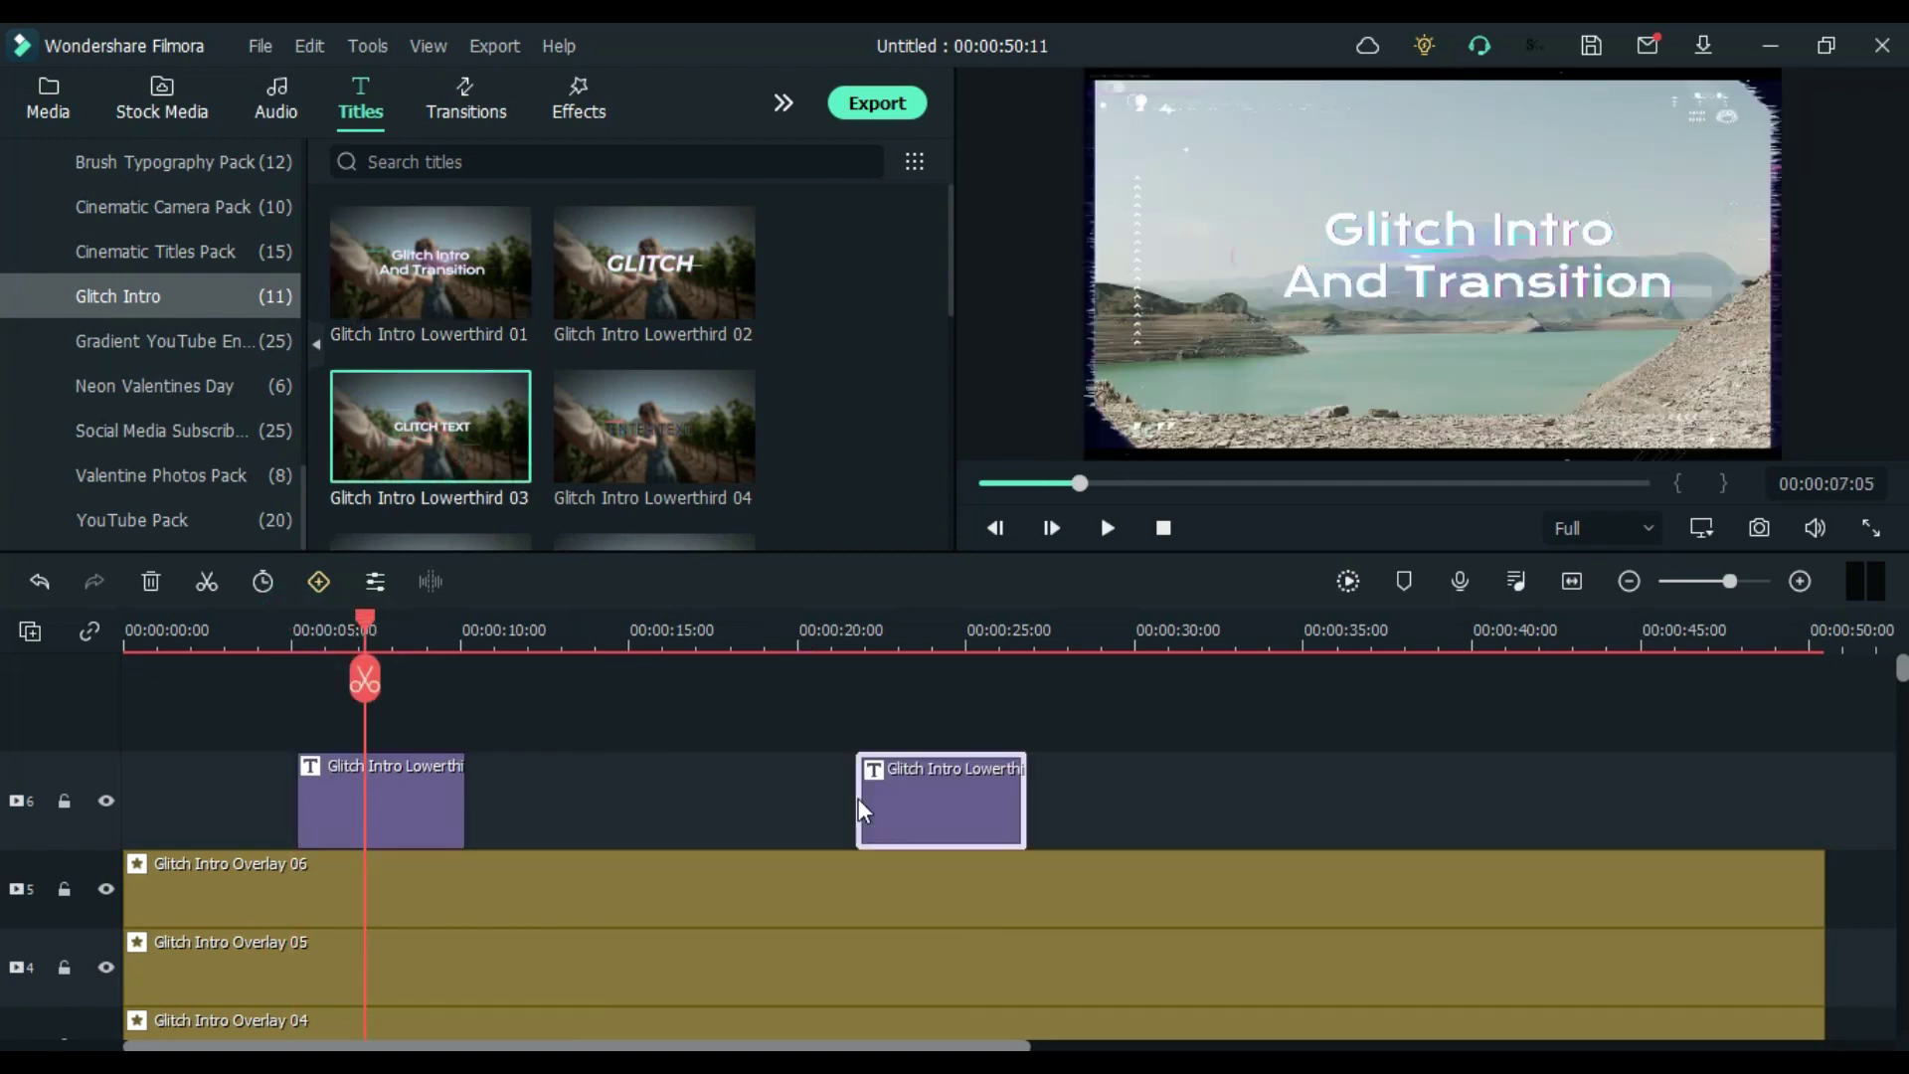
pyautogui.scroll(-3, 640, 438)
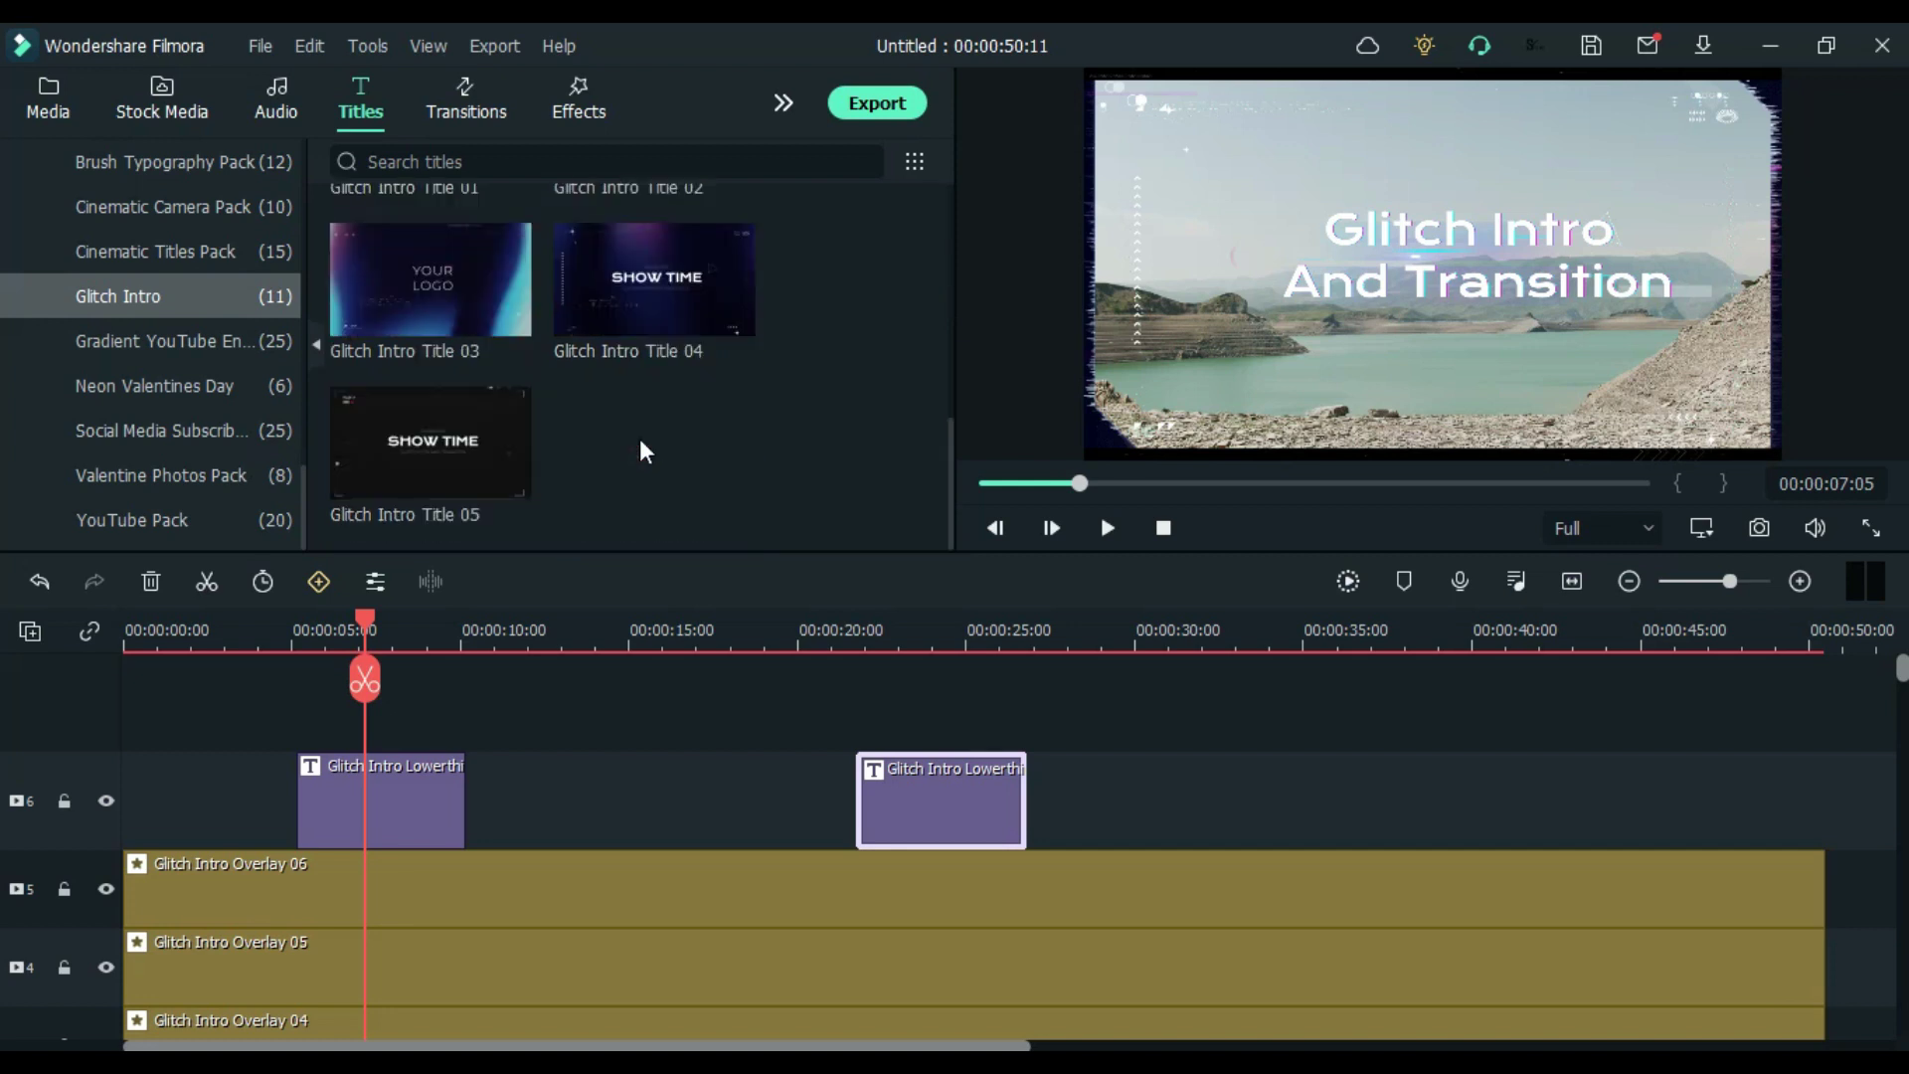
pyautogui.moveTo(448, 318); pyautogui.dragTo(1493, 821)
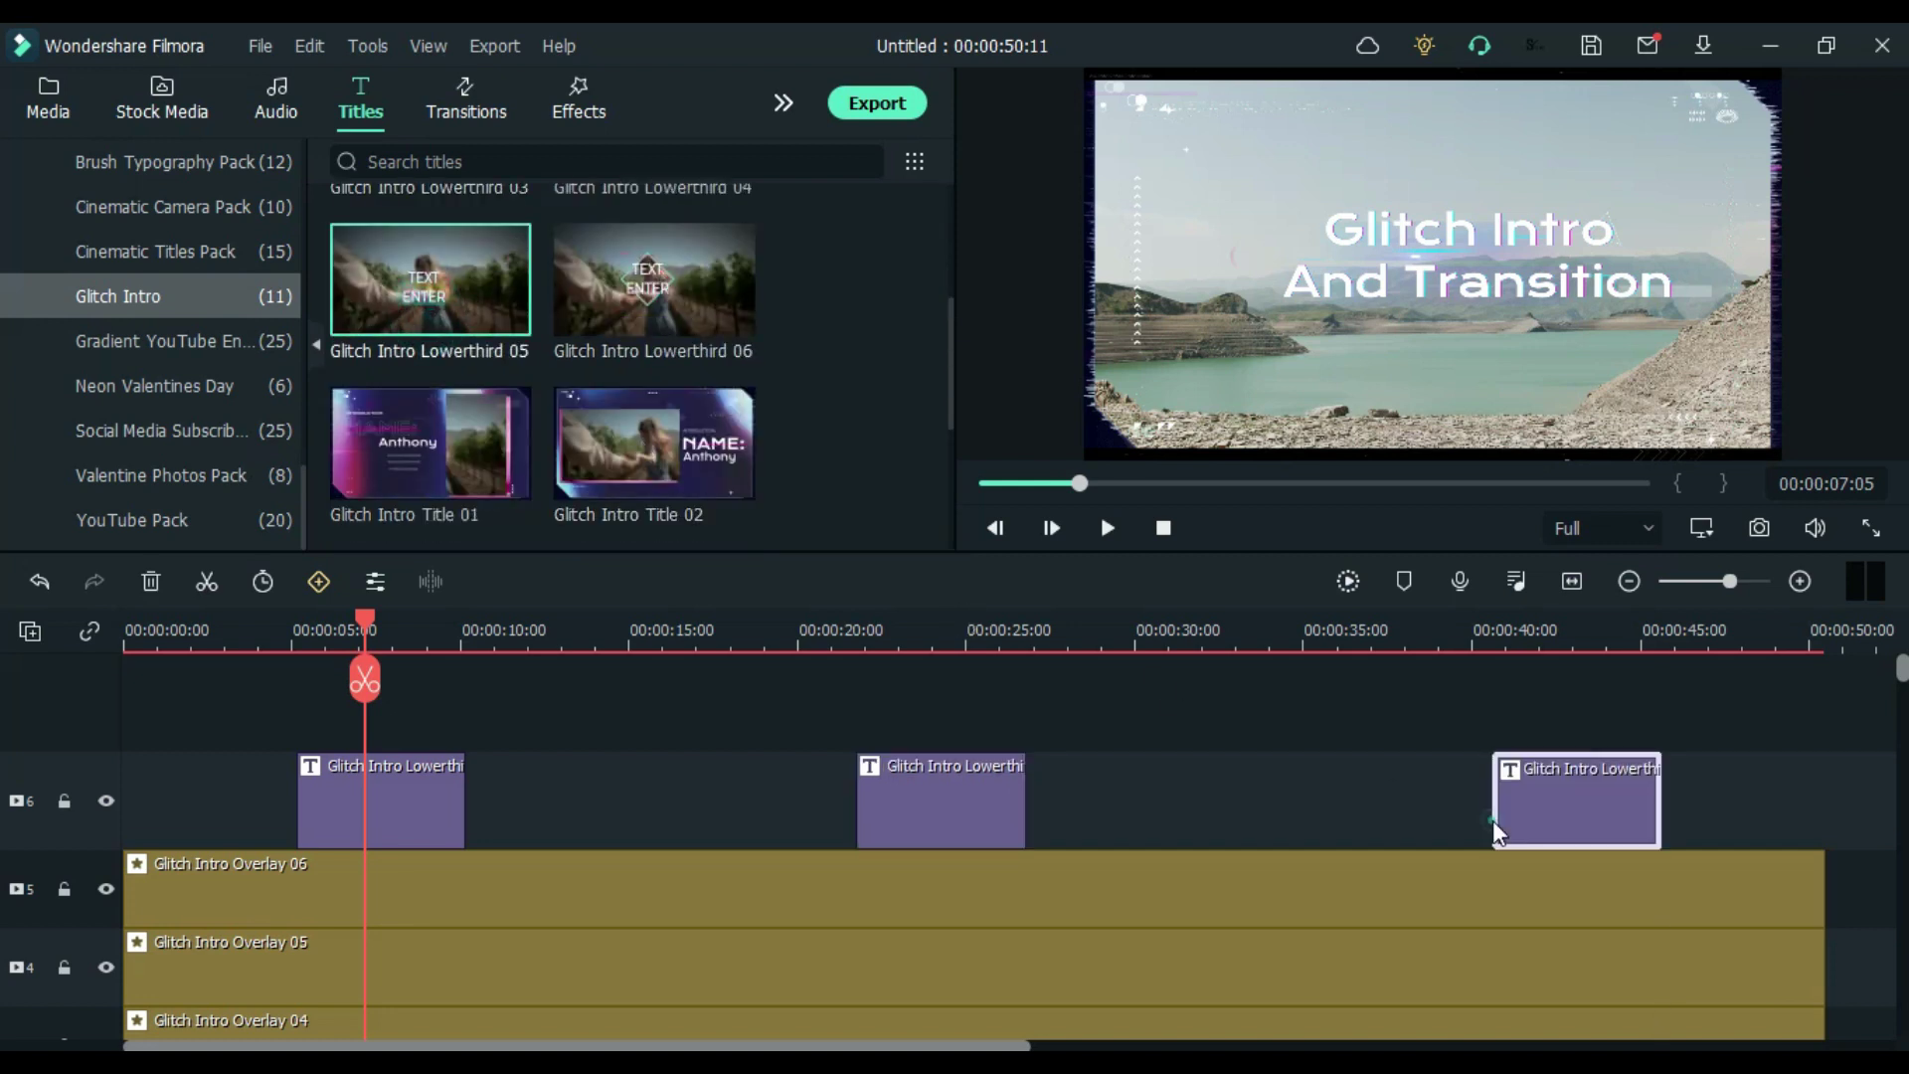
pyautogui.doubleClick(1500, 758)
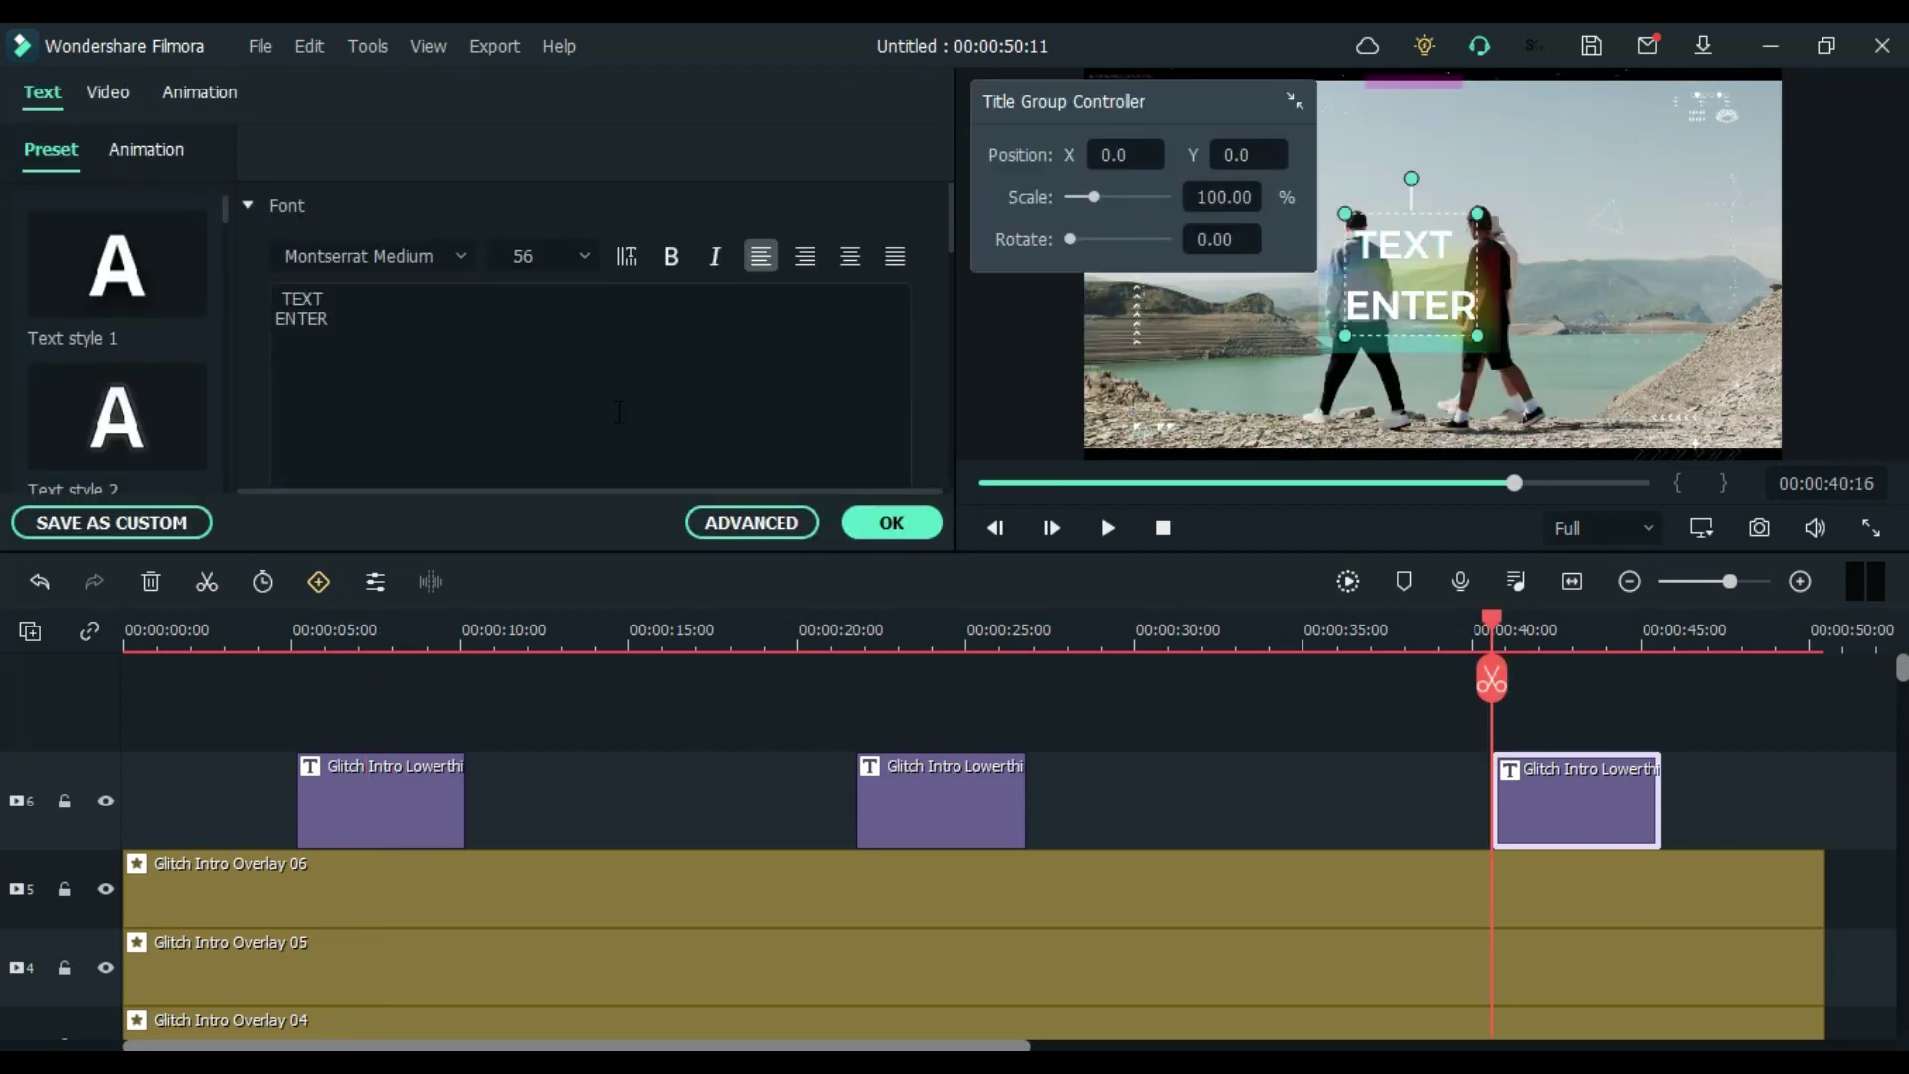
pyautogui.click(885, 520)
pyautogui.doubleClick(915, 800)
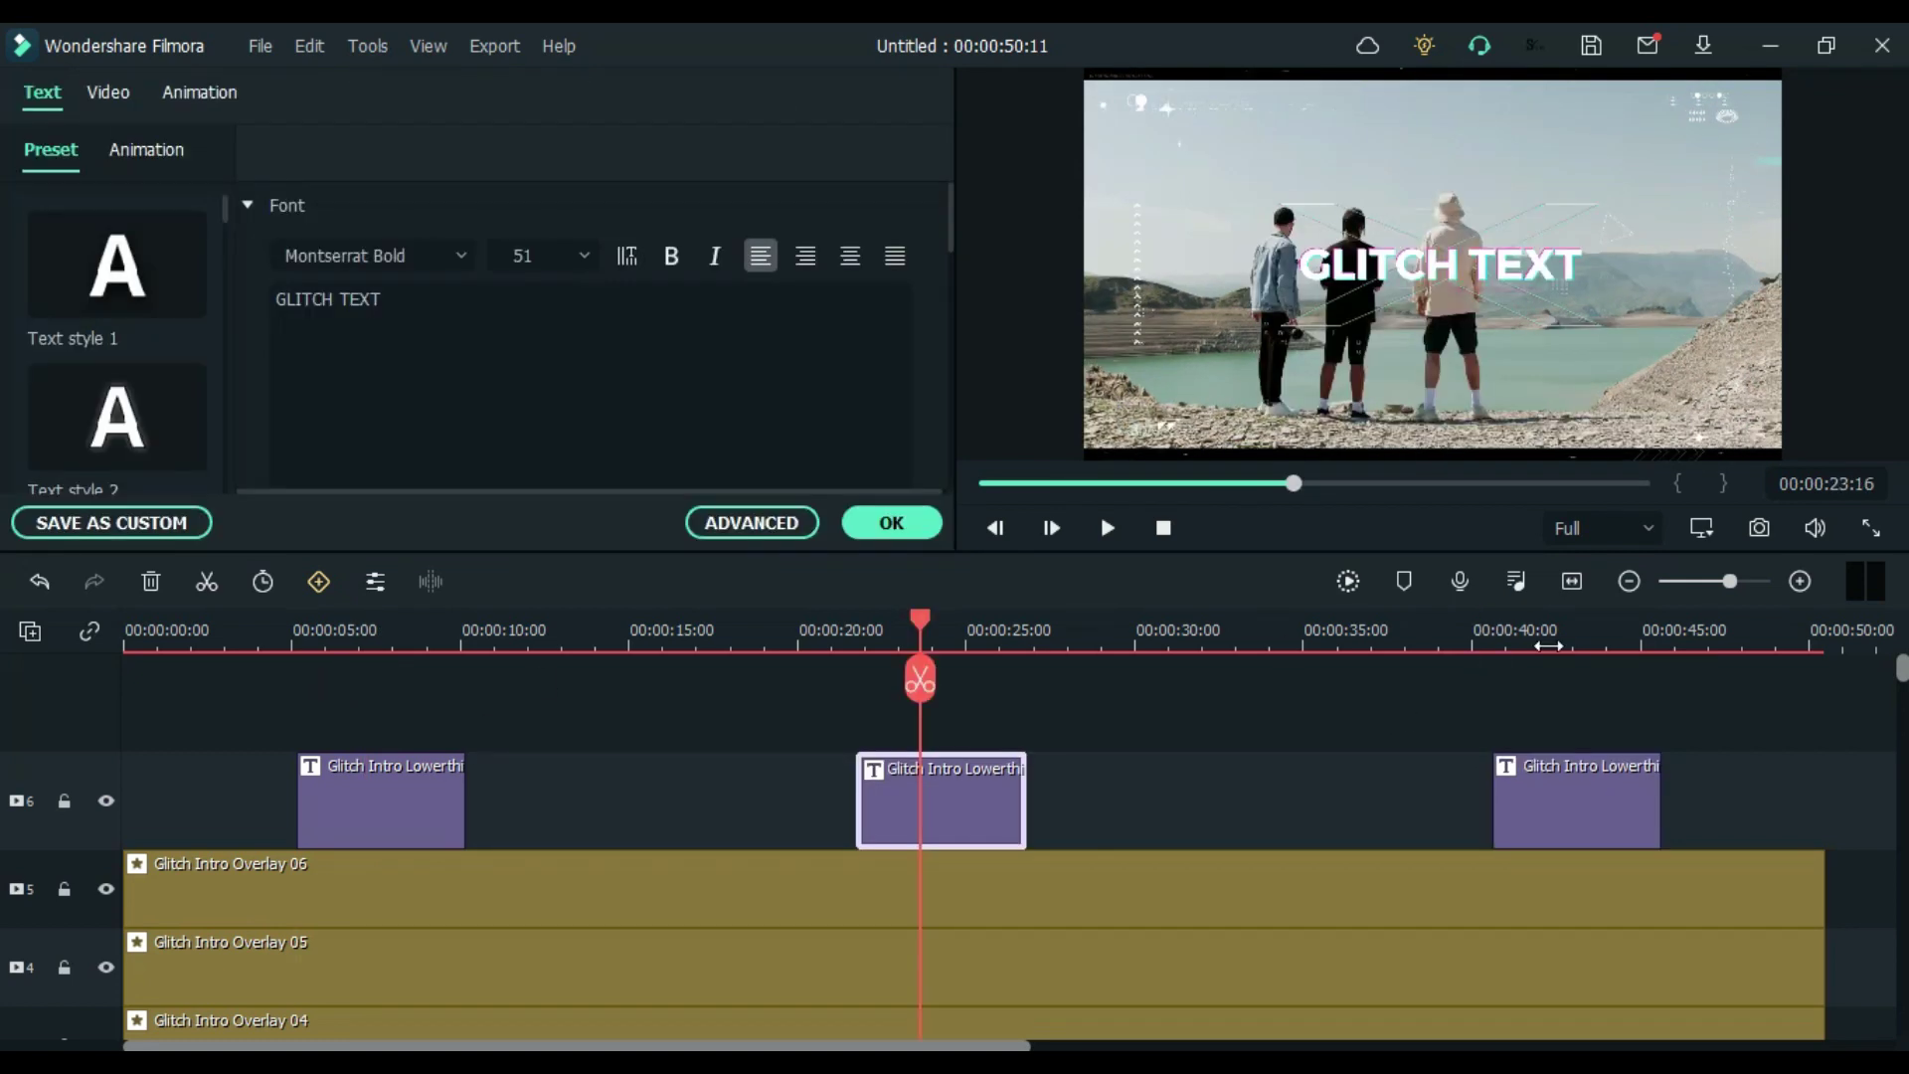
pyautogui.click(1546, 796)
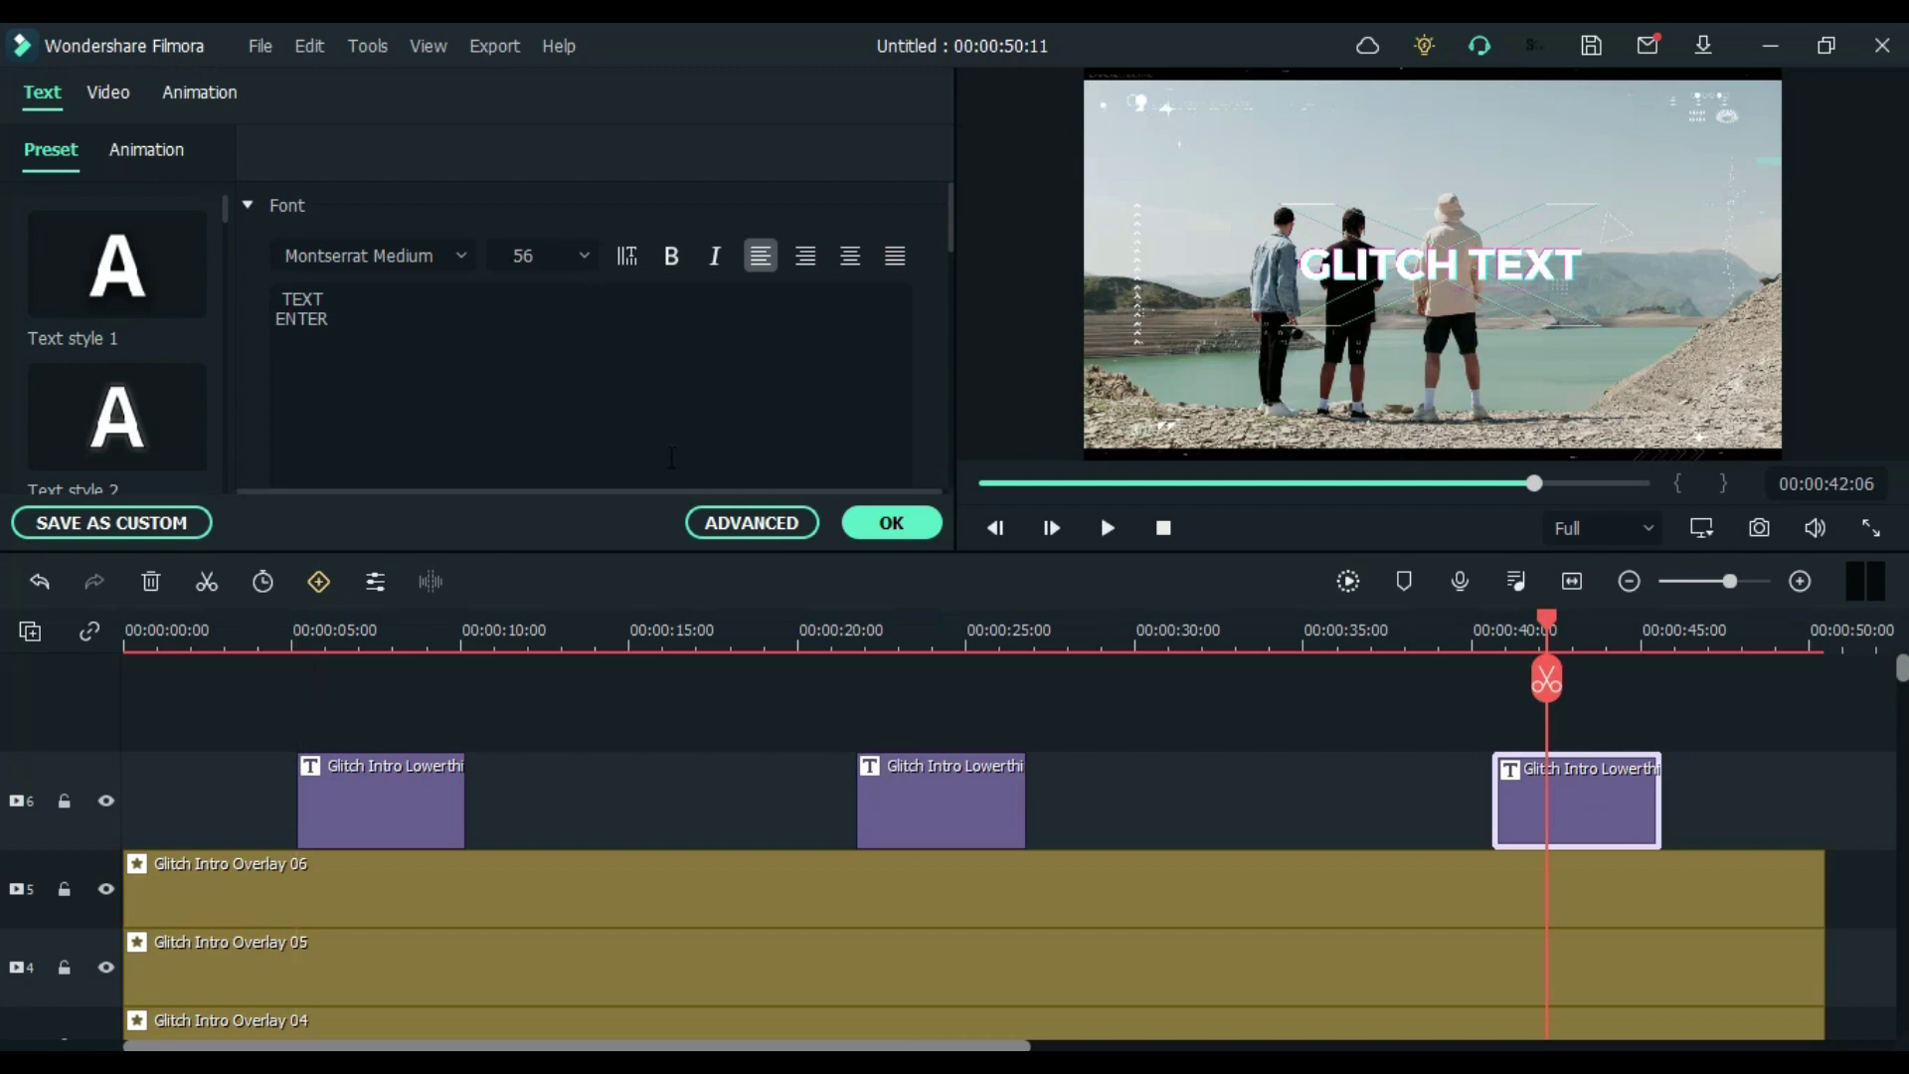
pyautogui.click(339, 318)
pyautogui.hotkey('ctrl', 'a')
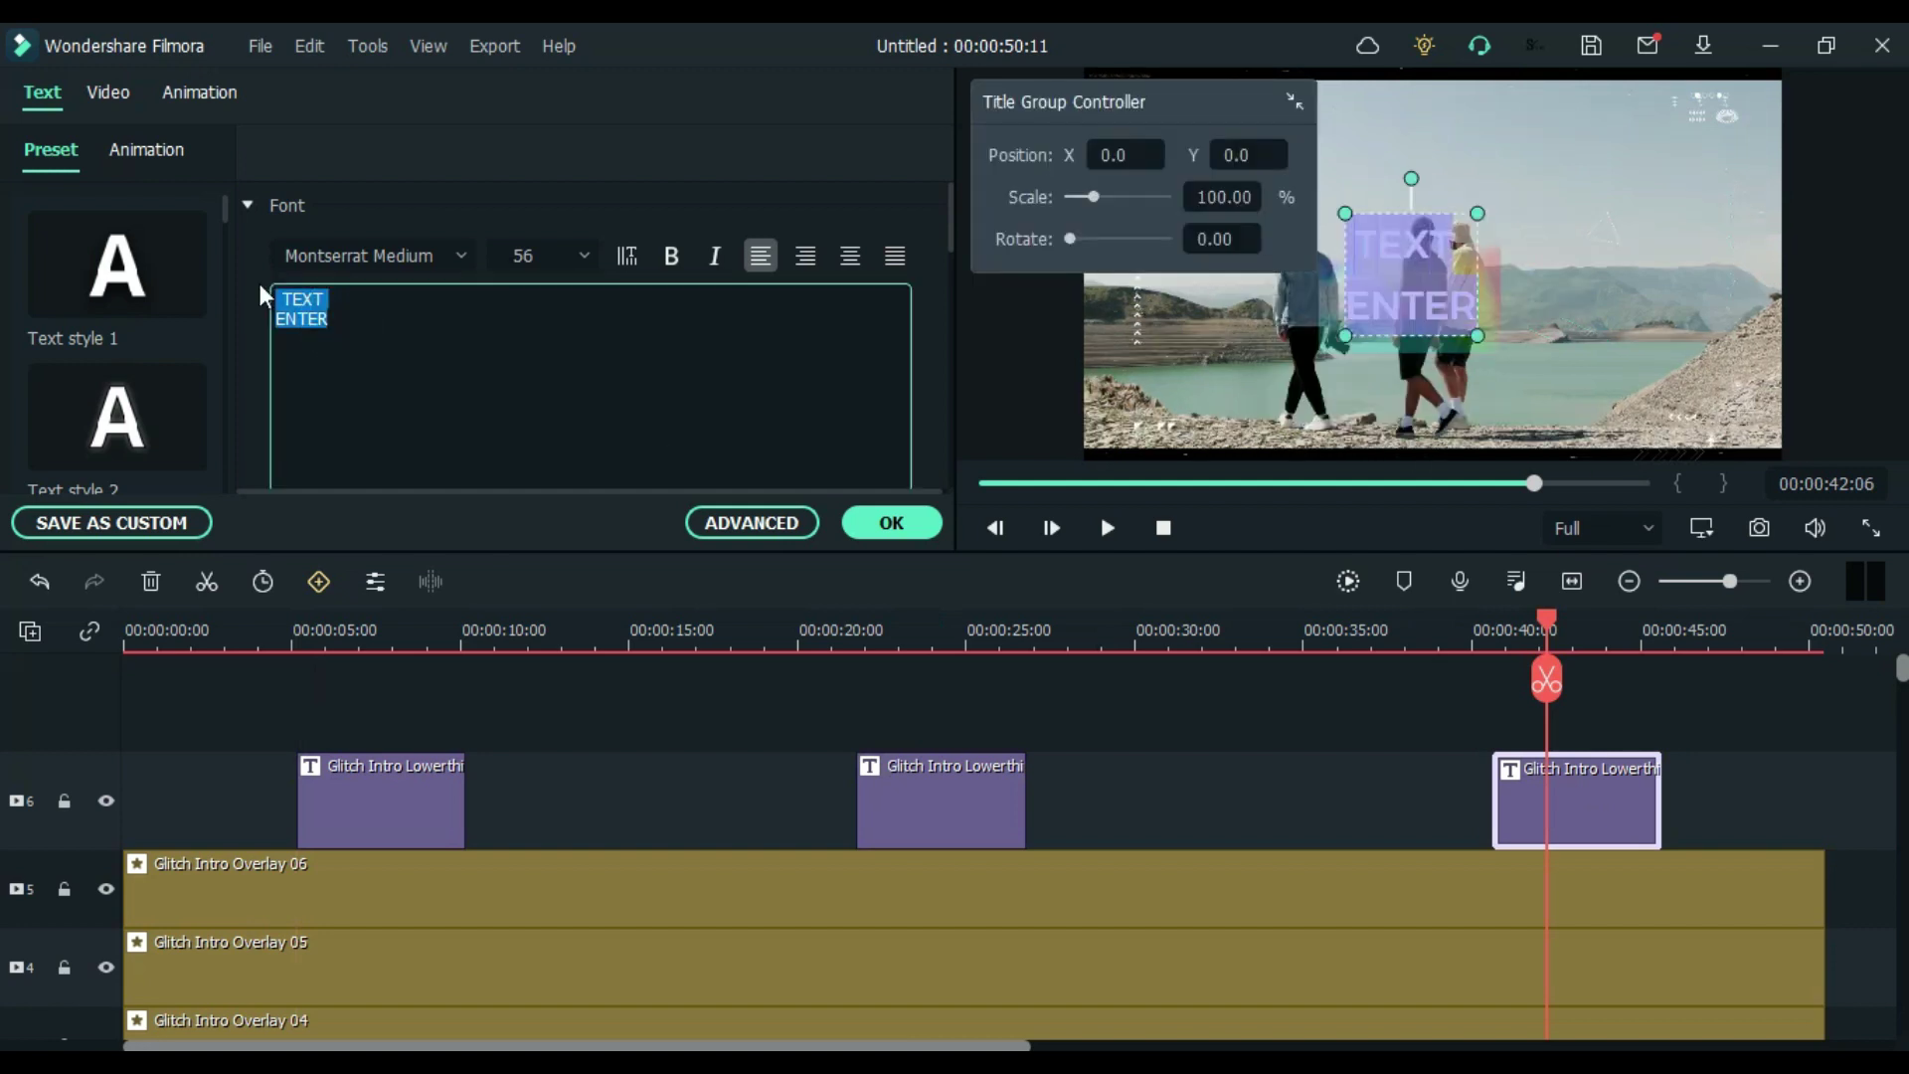
pyautogui.click(895, 522)
# Add the Cinema 21:9 bars from Favorites as a full-length effect track
pyautogui.moveTo(903, 550); pyautogui.dragTo(902, 368)
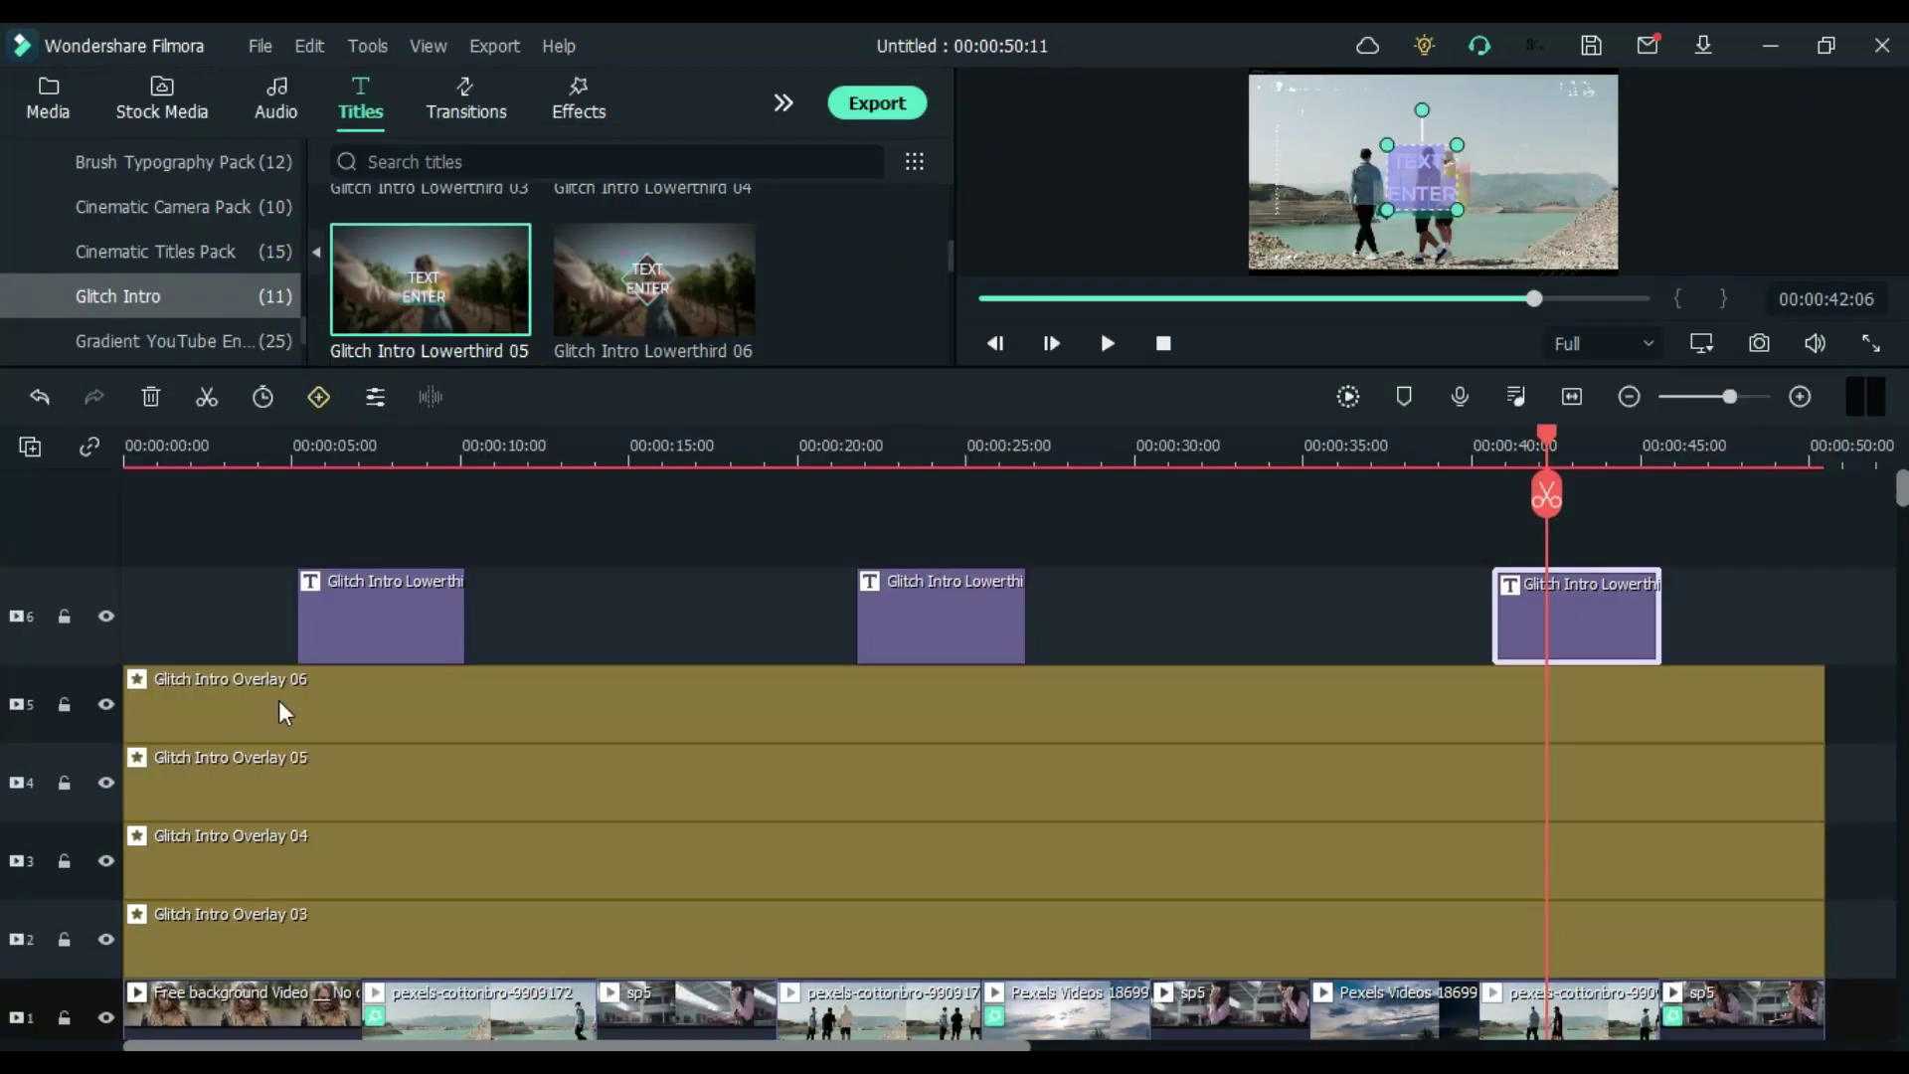
pyautogui.moveTo(90, 590); pyautogui.dragTo(89, 570)
pyautogui.click(579, 99)
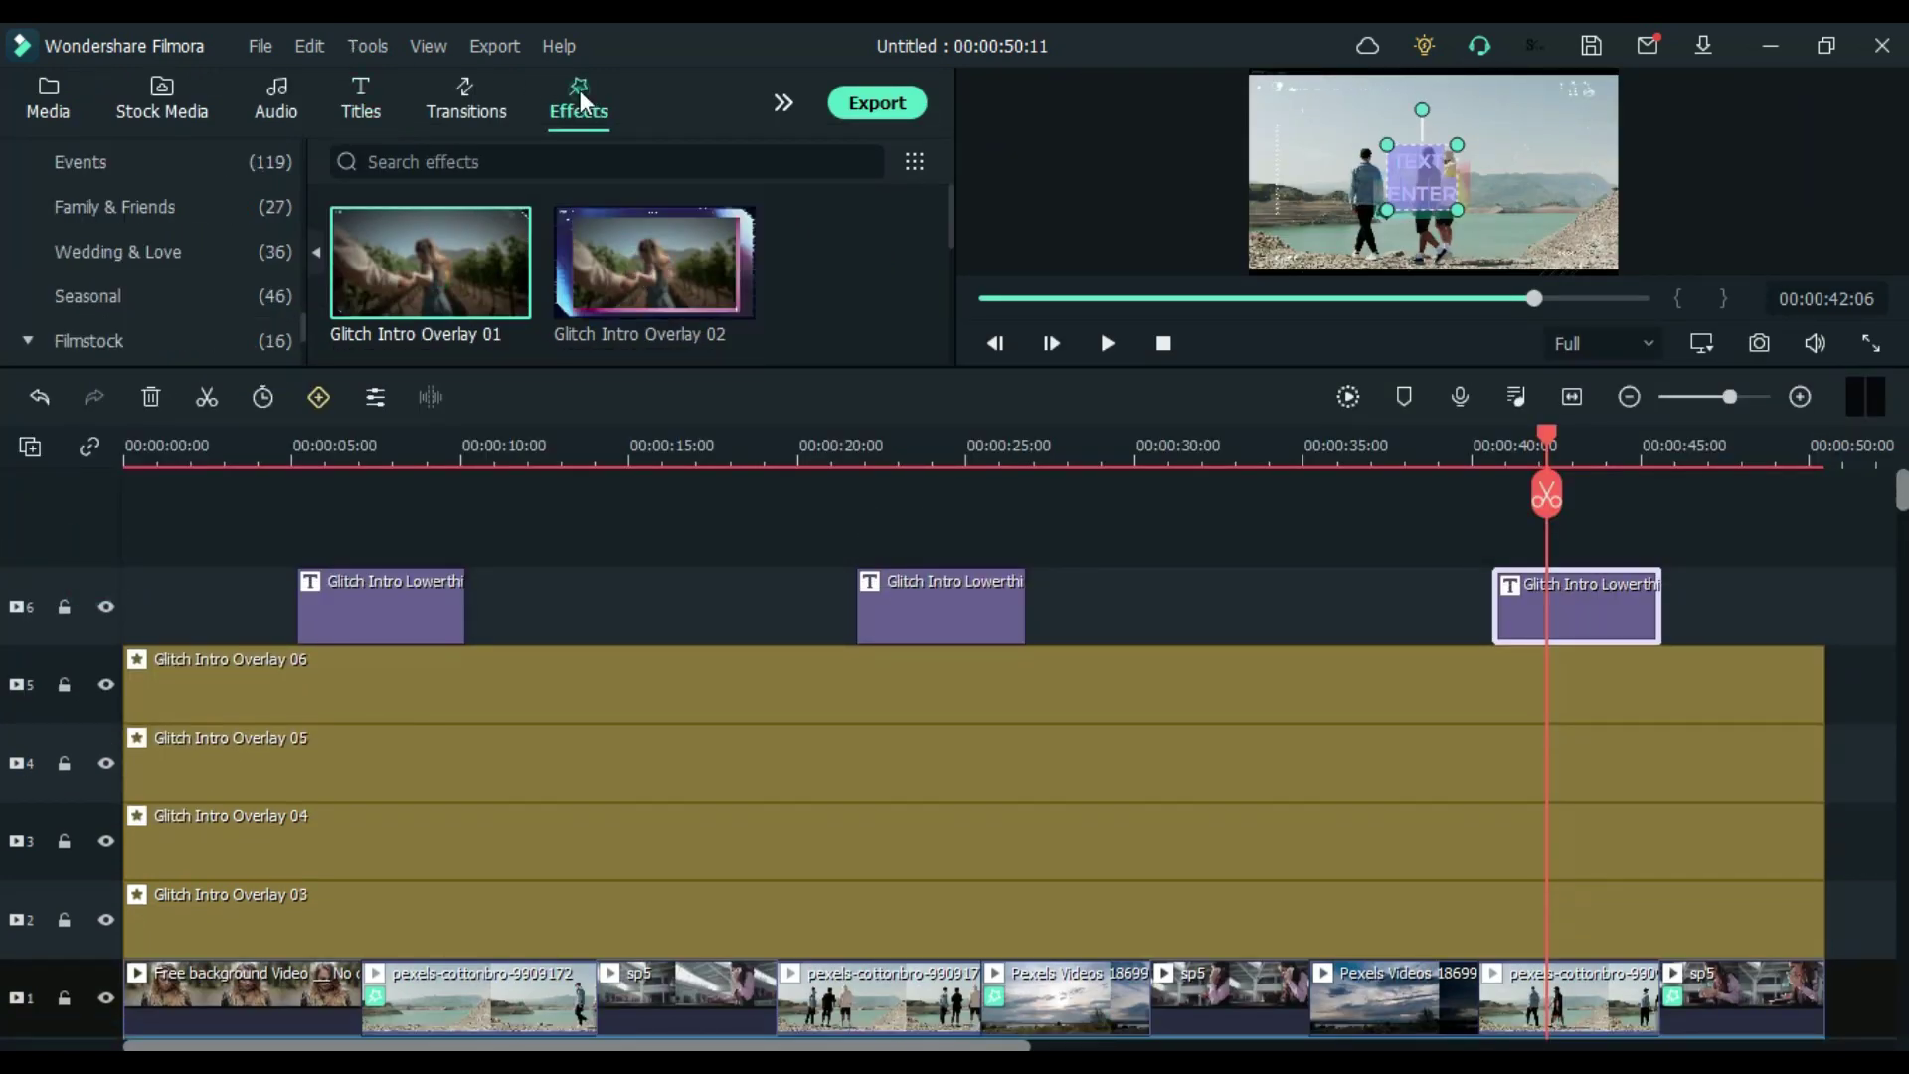
pyautogui.click(238, 168)
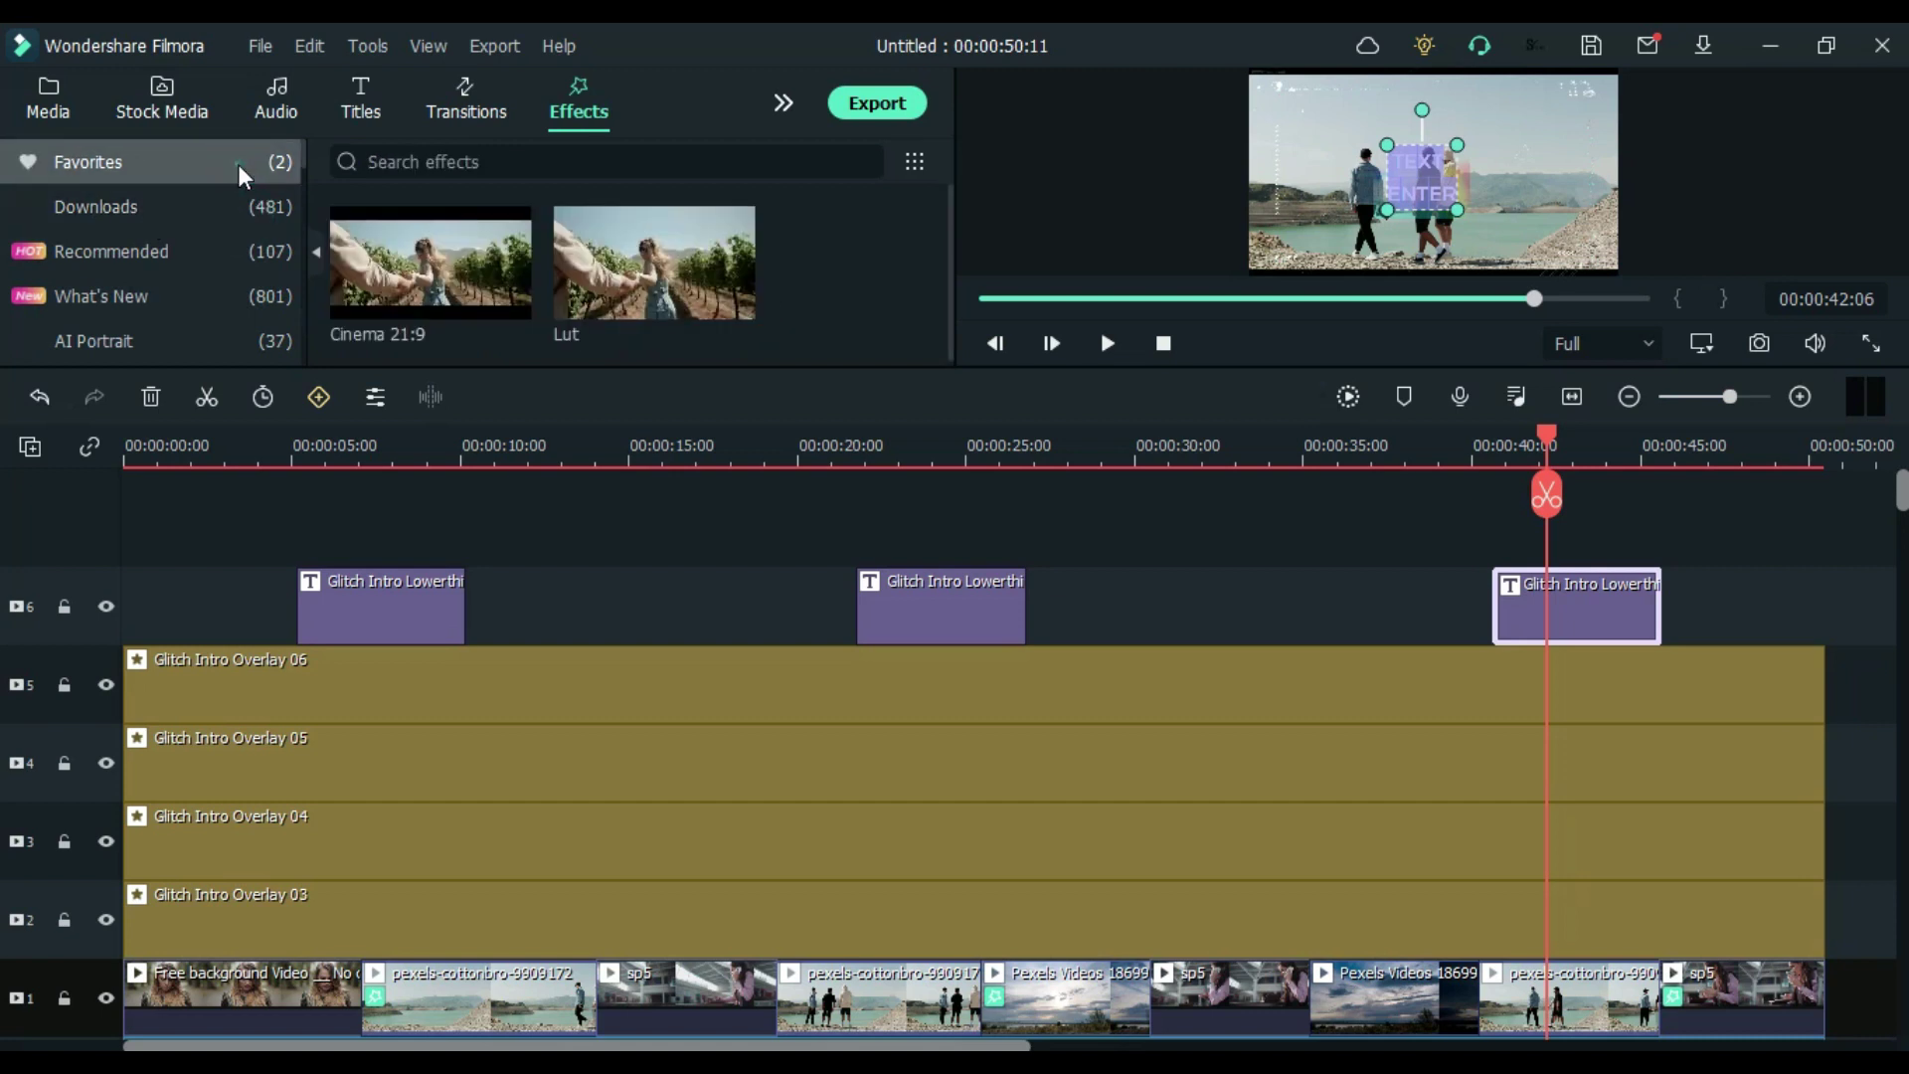
pyautogui.moveTo(497, 289); pyautogui.dragTo(1338, 686)
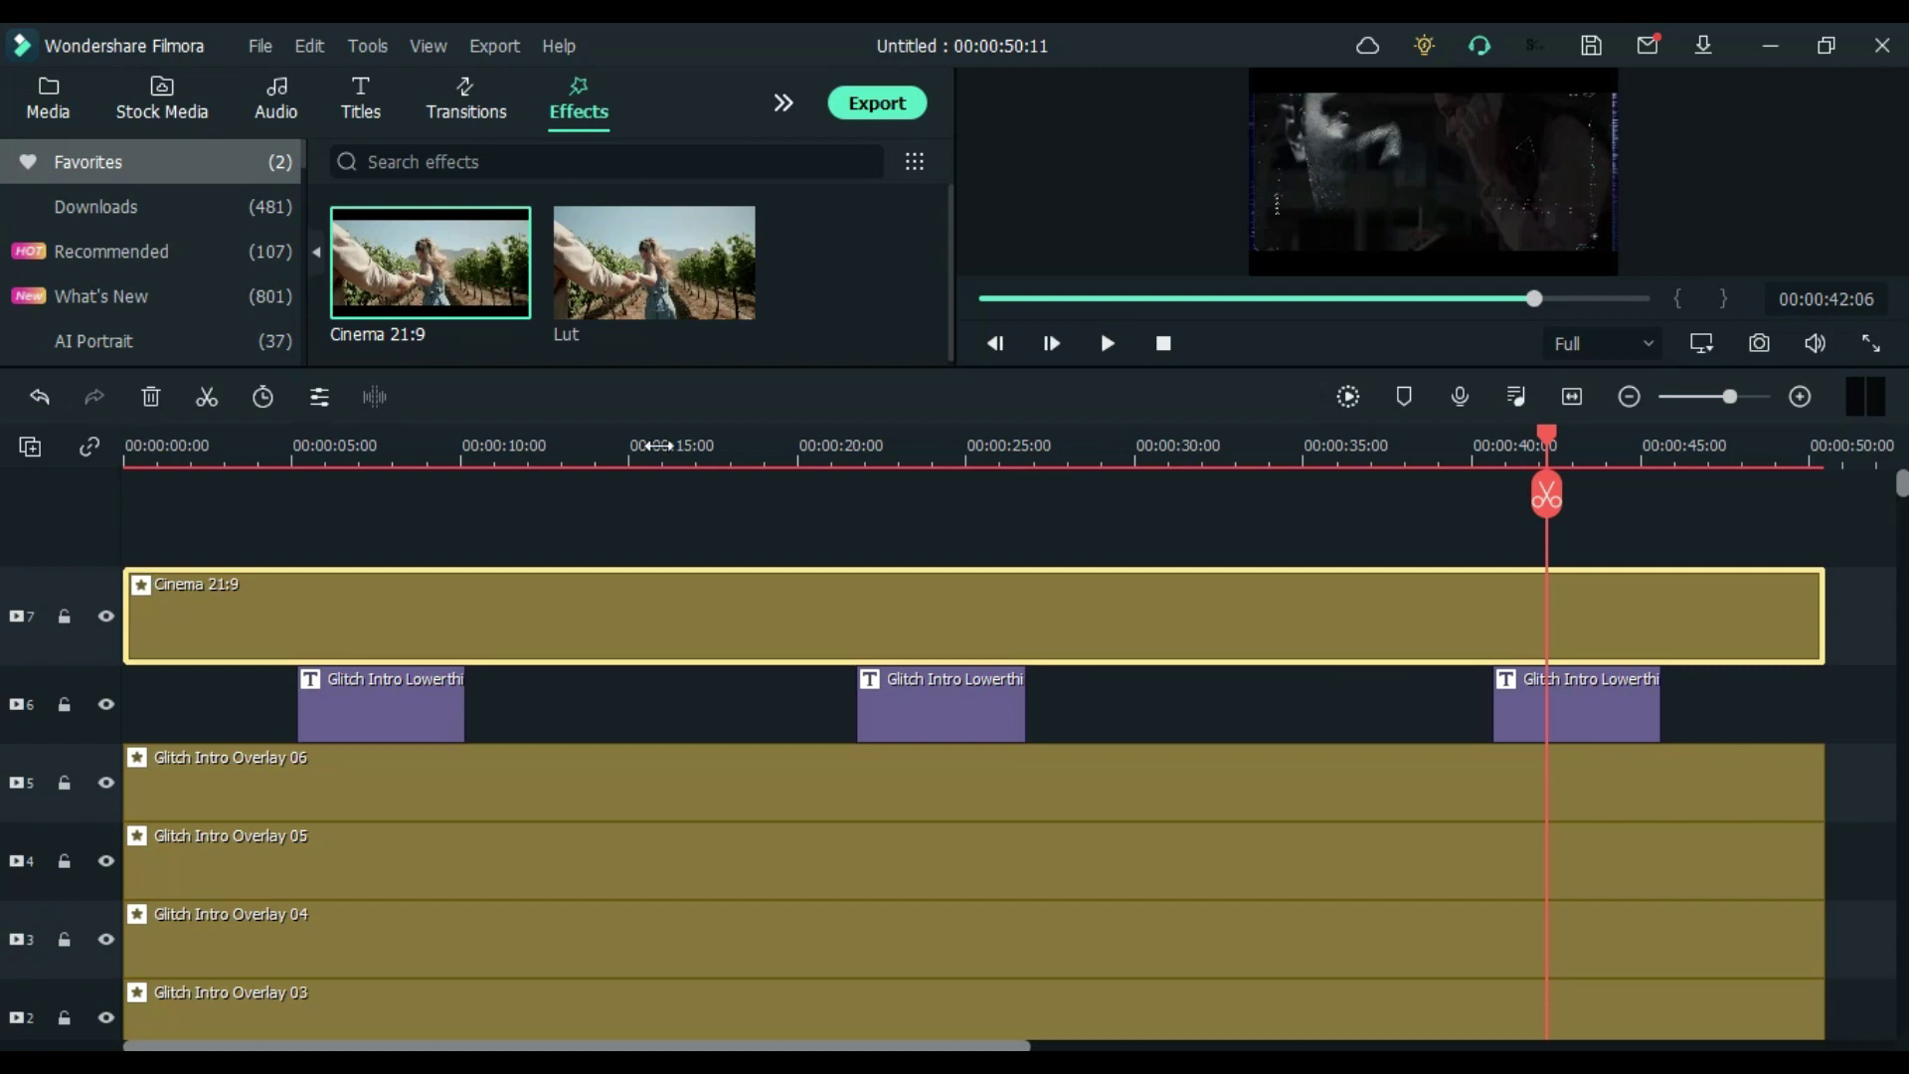
pyautogui.click(651, 445)
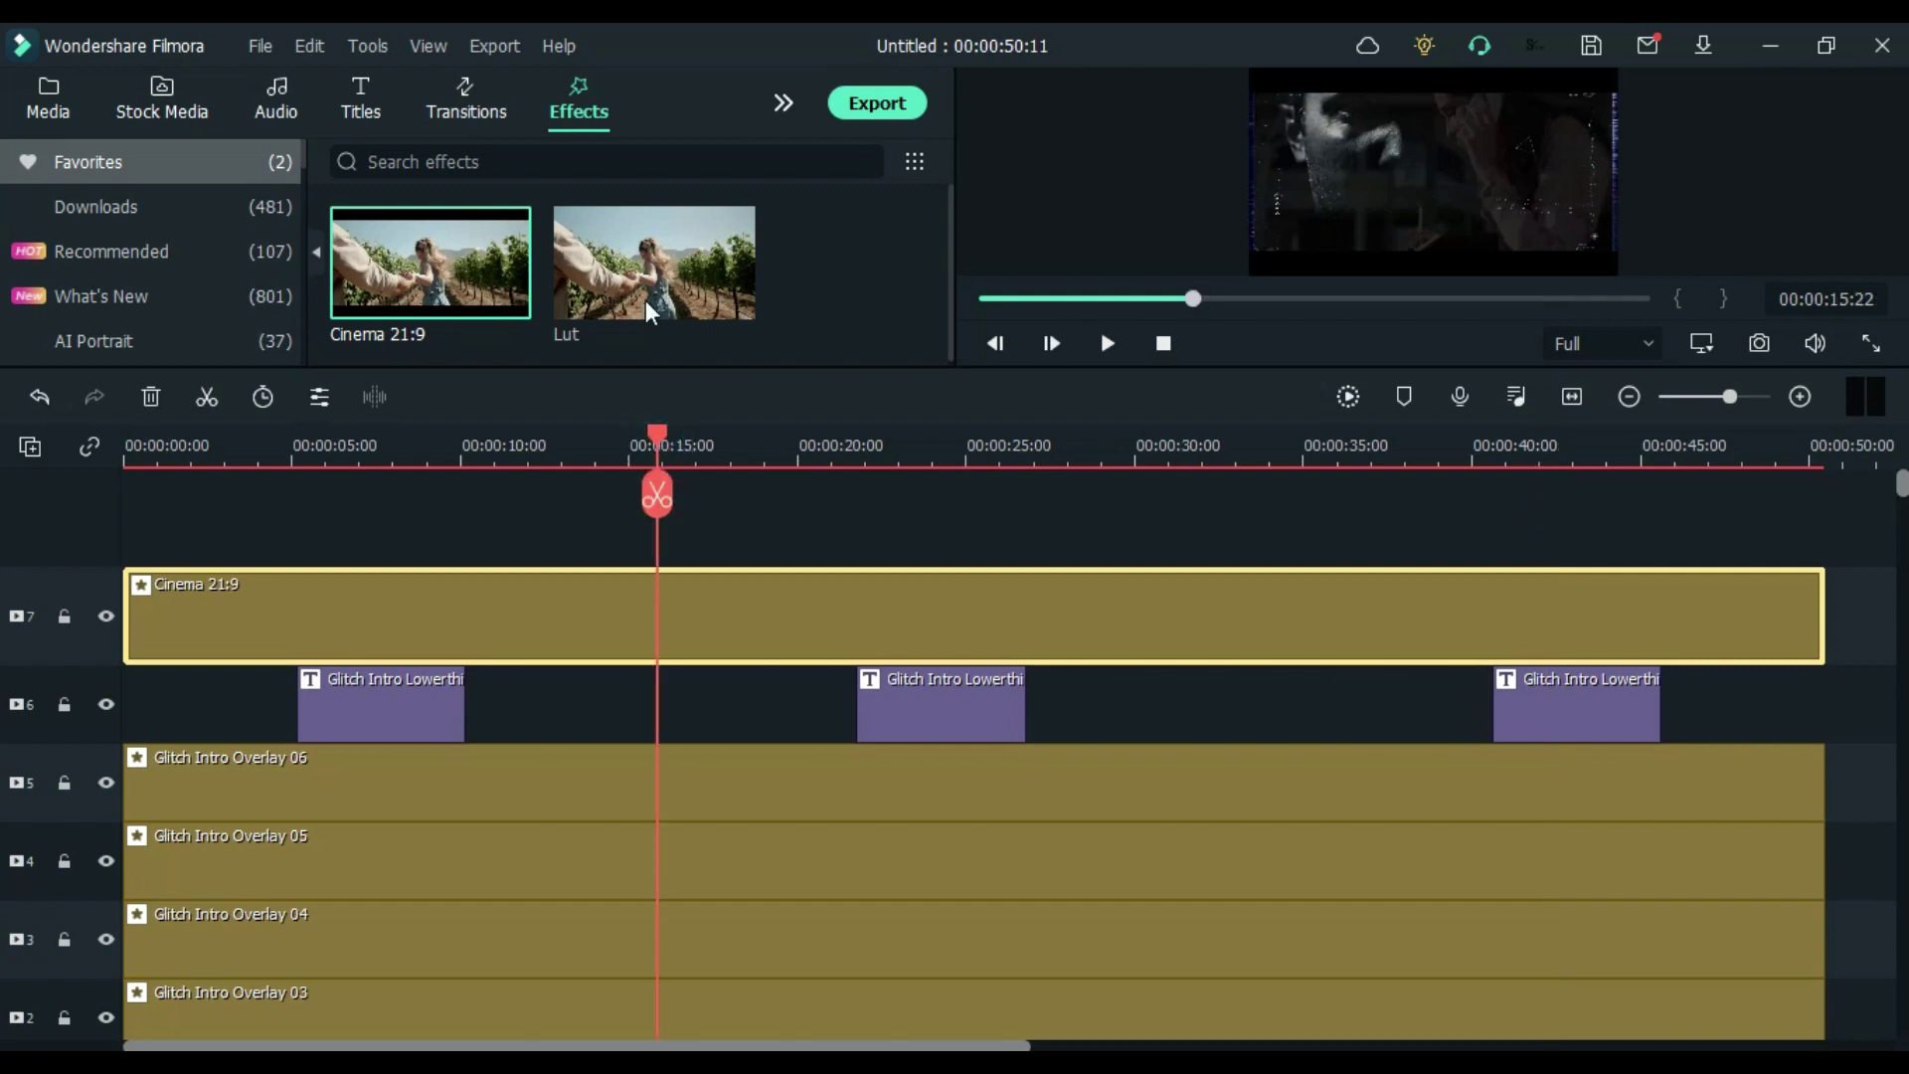
# Add the downloaded Teal & Orange LUT across the whole video, then render the preview
pyautogui.click(202, 202)
pyautogui.moveTo(582, 288); pyautogui.dragTo(179, 517)
pyautogui.moveTo(289, 611); pyautogui.dragTo(1822, 748)
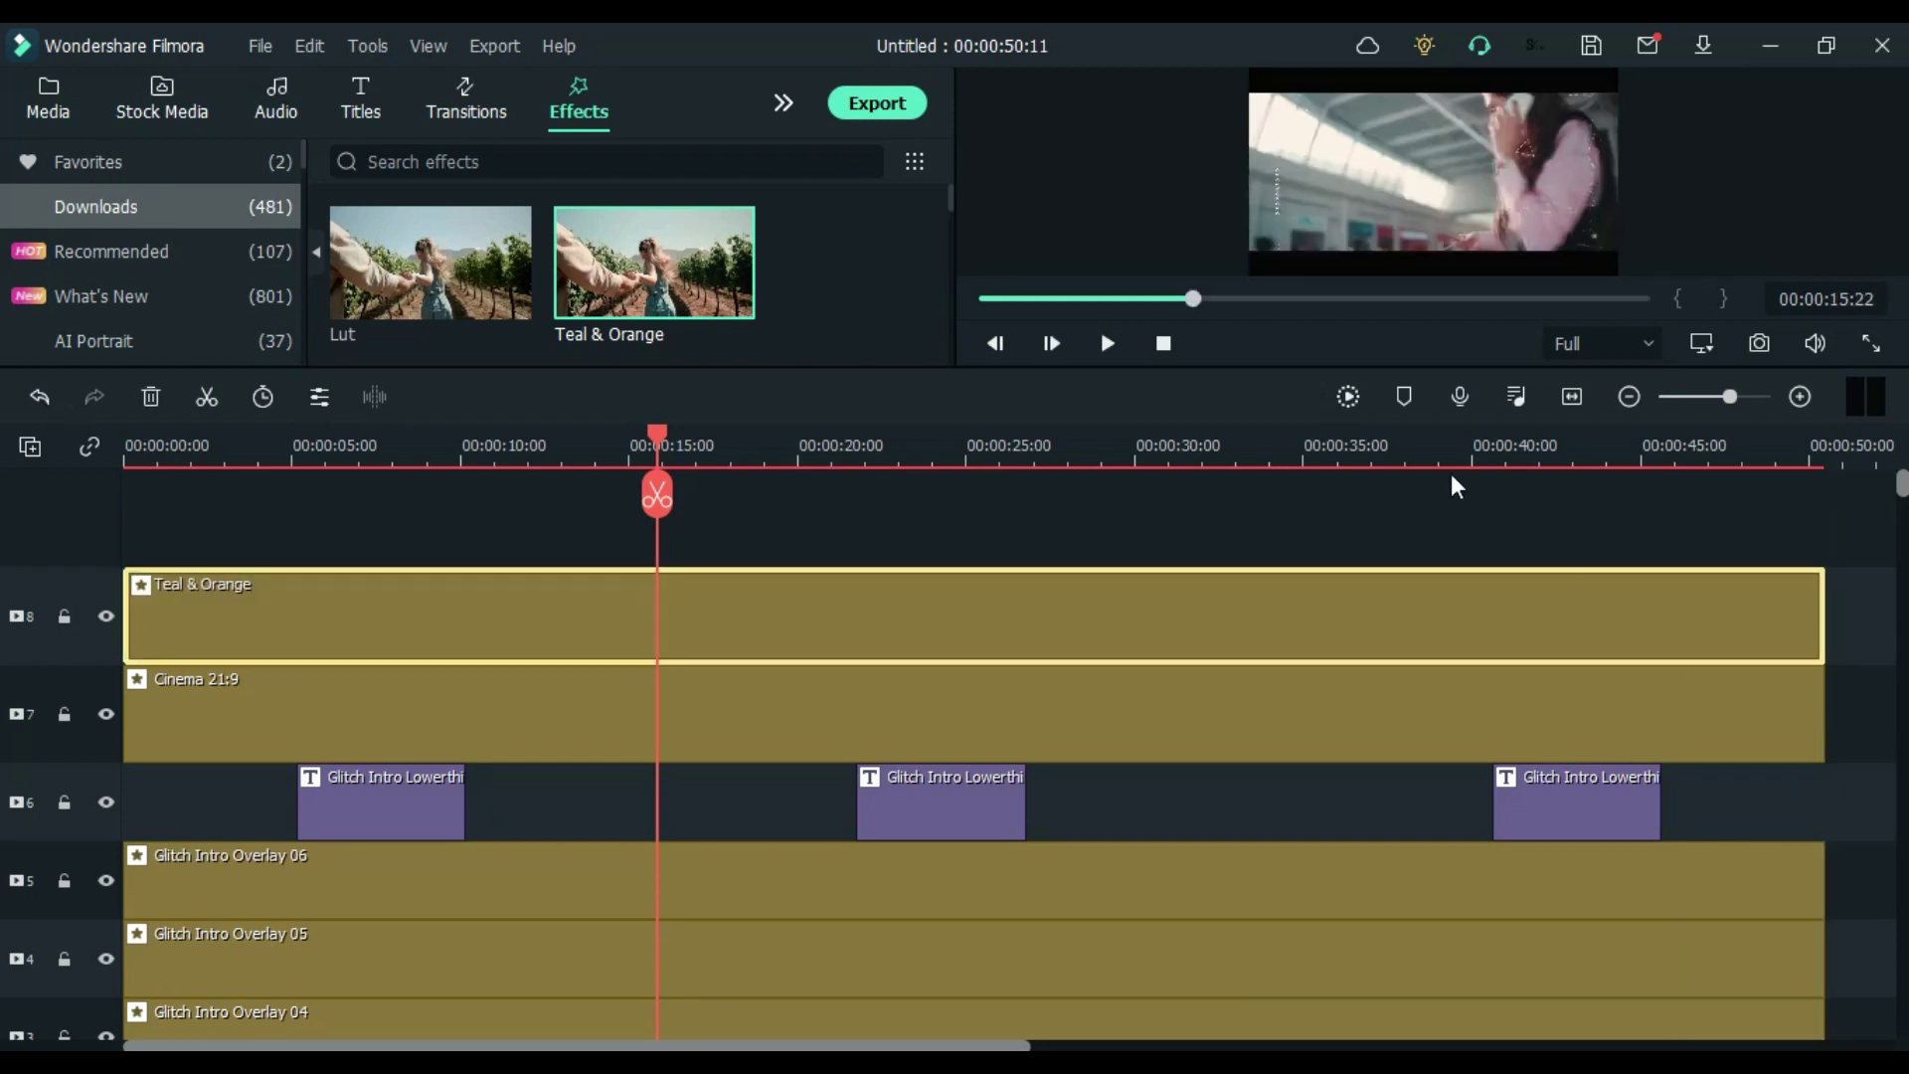
pyautogui.click(1358, 398)
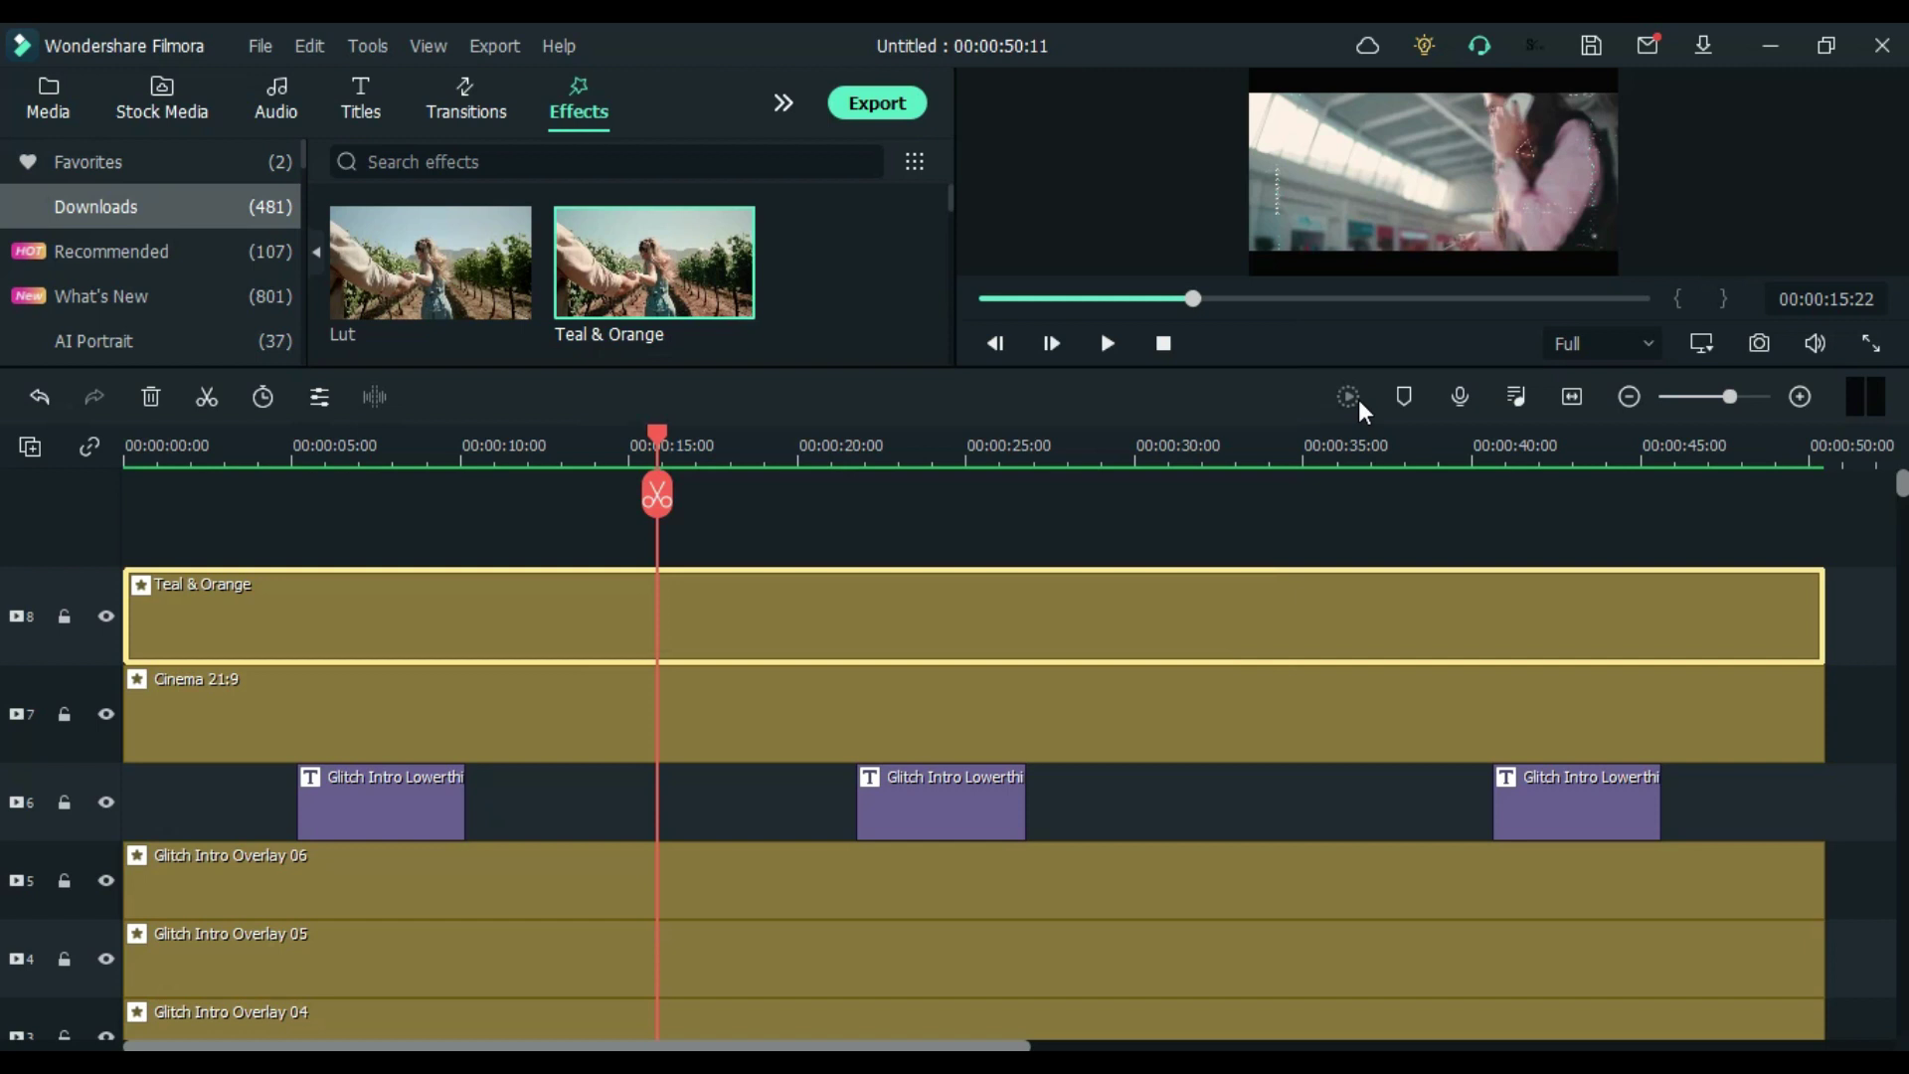
# Return to the start and play the edit back in full-screen preview
pyautogui.click(1165, 343)
pyautogui.click(1108, 343)
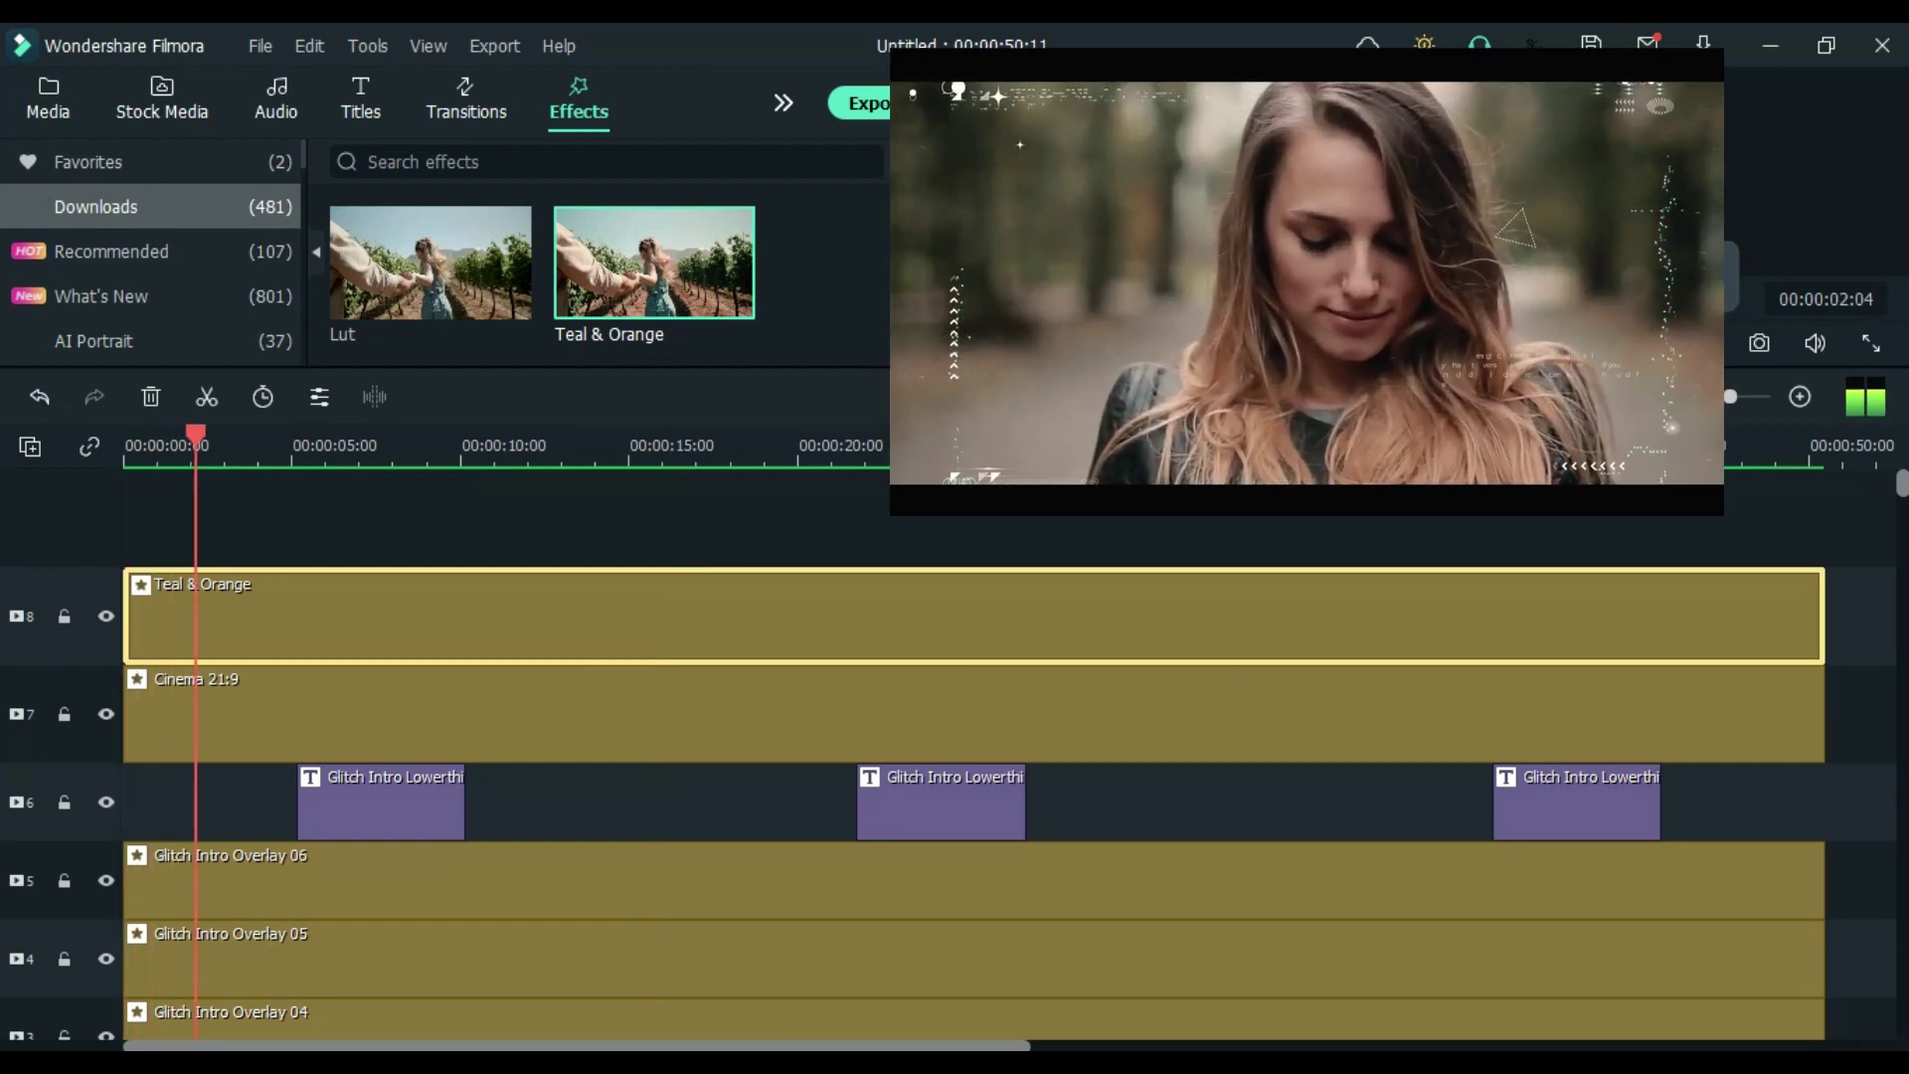